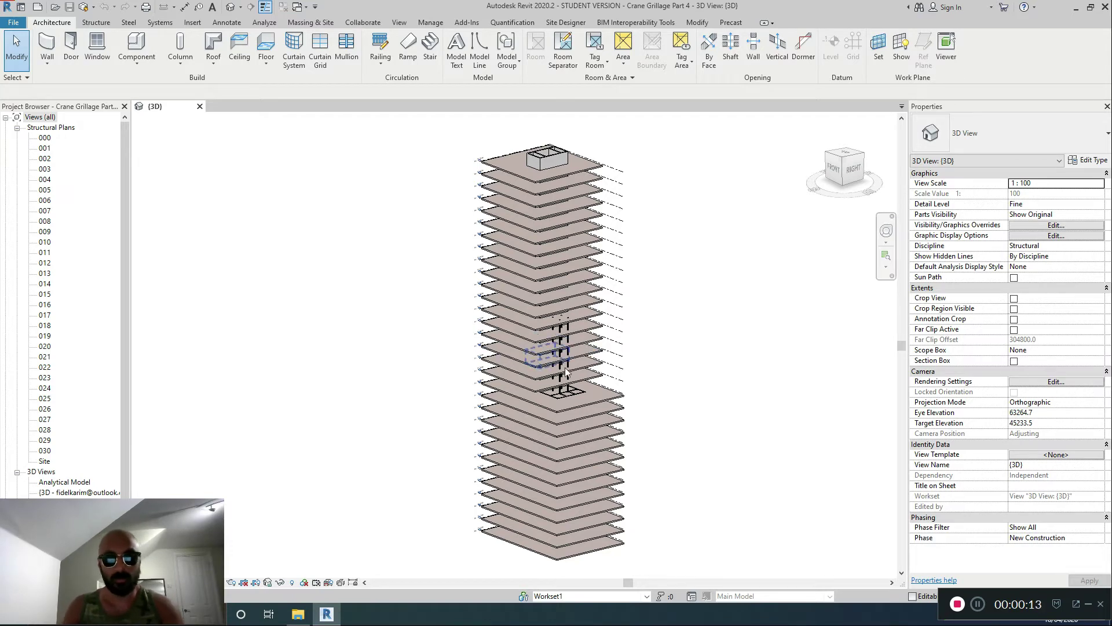
Step: Inspect the core walls group and the Crane Legs column around level 012, and check the view templates offered for the 3D view
{"action": "scroll", "coordinate": [561, 398], "scroll_direction": "up", "scroll_amount": 3}
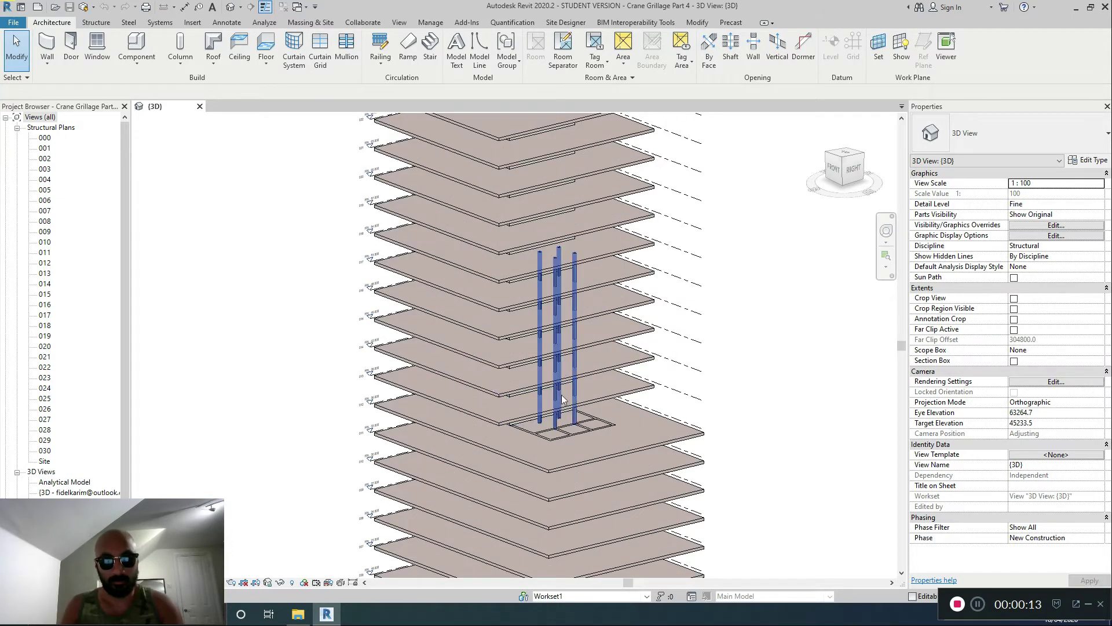
{"action": "left_click", "coordinate": [566, 361]}
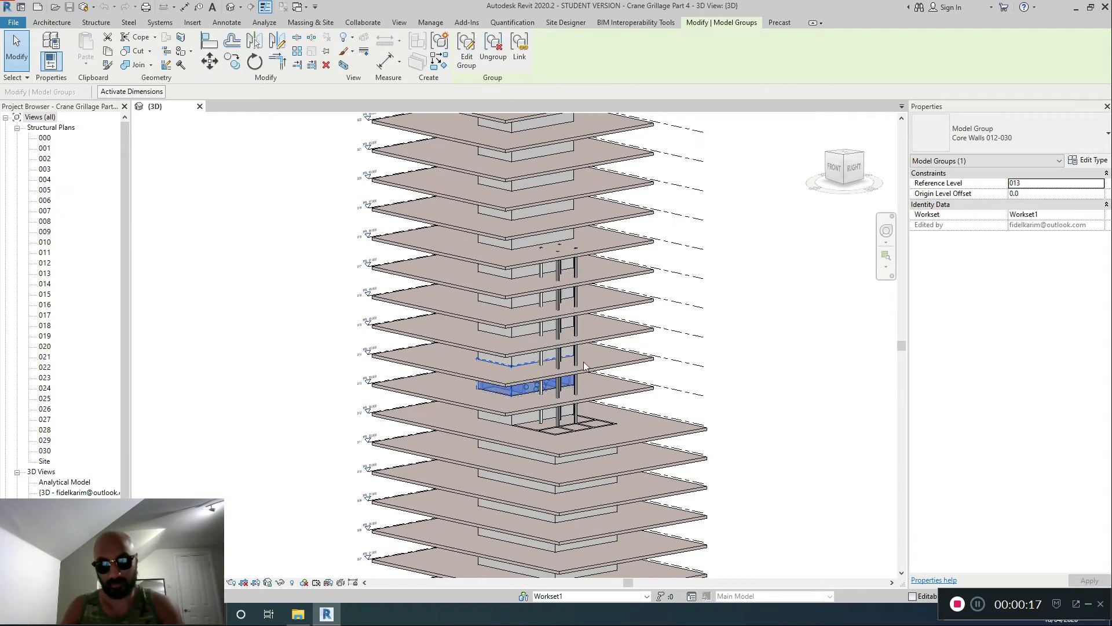
{"action": "left_click", "coordinate": [580, 357]}
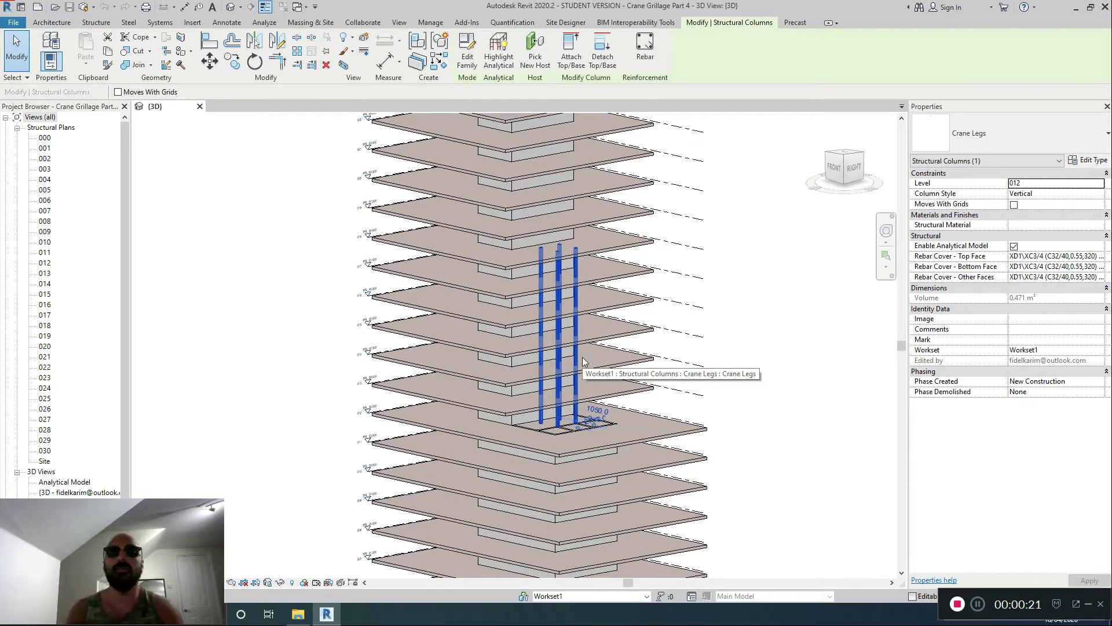
{"action": "left_click", "coordinate": [740, 330]}
{"action": "middle_click_drag", "start_coordinate": [740, 330], "coordinate": [711, 268], "text": "shift"}
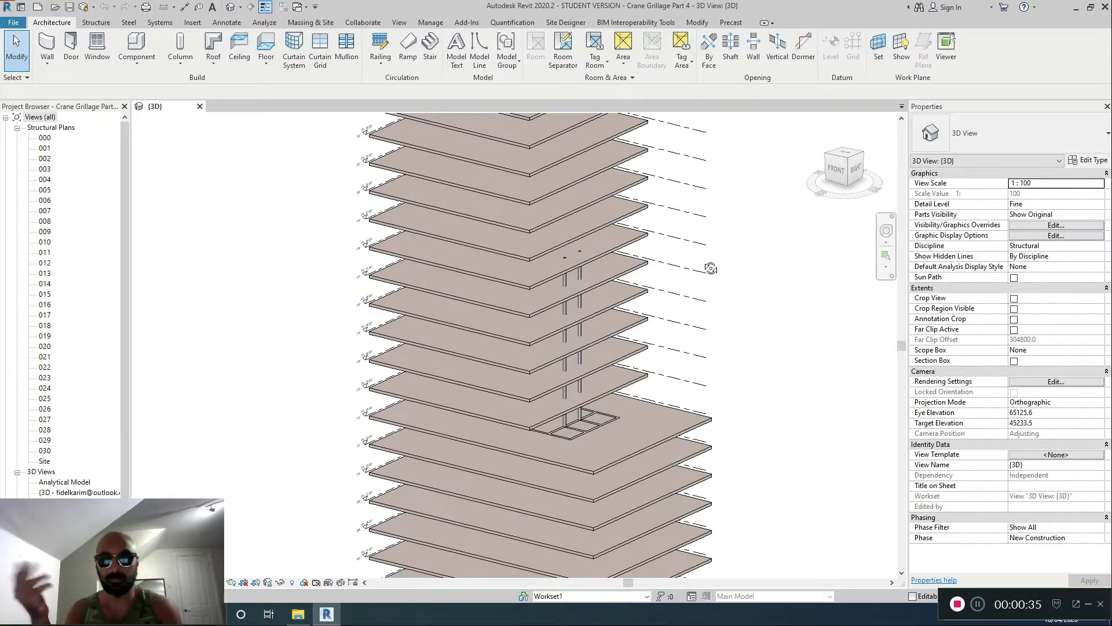
{"action": "middle_click_drag", "start_coordinate": [719, 268], "coordinate": [753, 290], "text": "shift"}
{"action": "left_click", "coordinate": [1052, 454]}
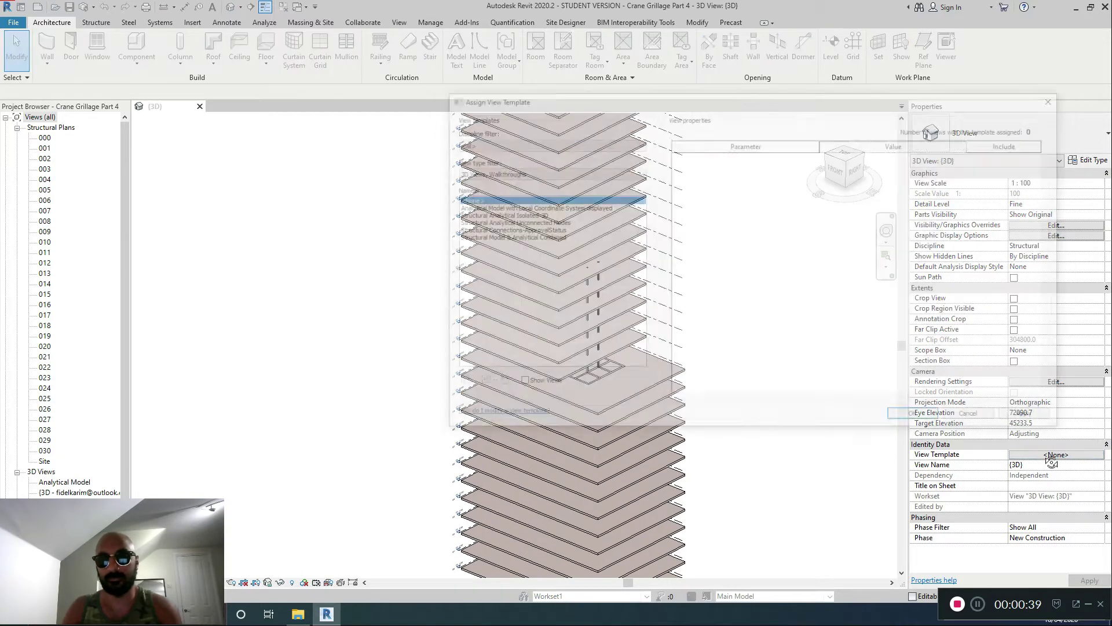
{"action": "left_click", "coordinate": [975, 418]}
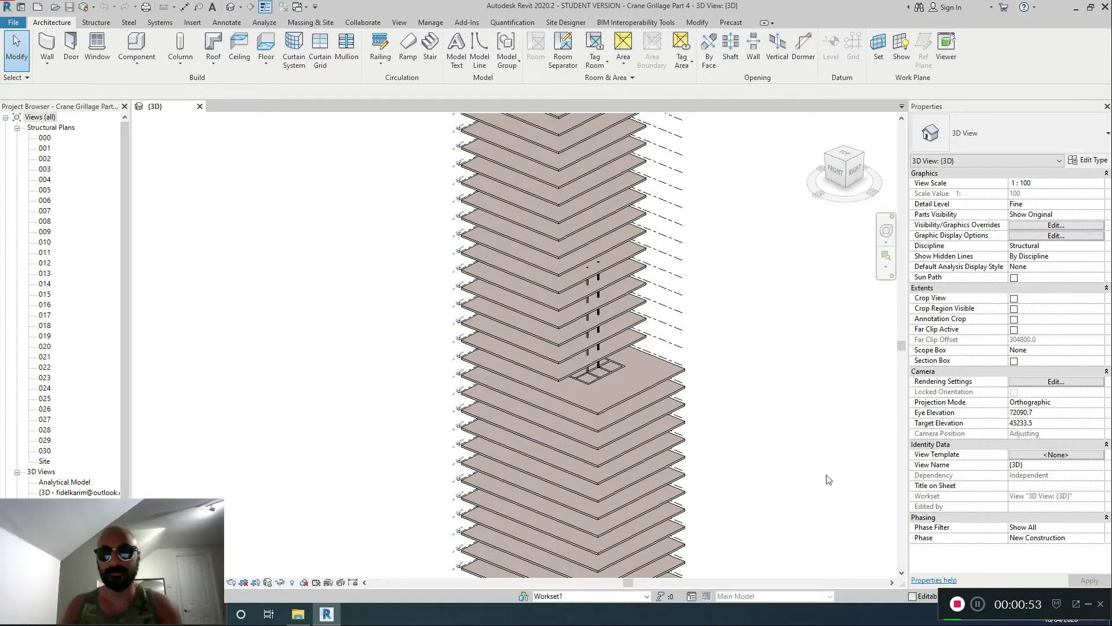
Step: Examine where the crane legs meet the grillage opening in the slab, and review the 3D view template list without assigning one
{"action": "scroll", "coordinate": [772, 309], "scroll_direction": "up", "scroll_amount": 5}
{"action": "middle_click_drag", "start_coordinate": [613, 303], "coordinate": [587, 296], "text": "shift"}
{"action": "scroll", "coordinate": [587, 296], "scroll_direction": "up", "scroll_amount": 8}
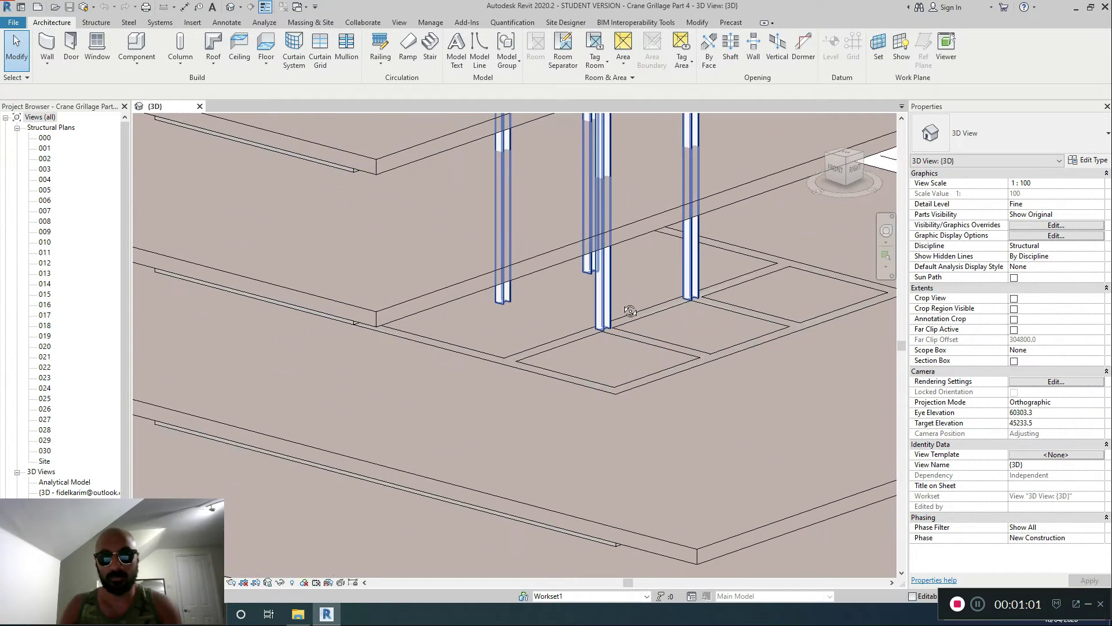
{"action": "scroll", "coordinate": [630, 311], "scroll_direction": "down", "scroll_amount": 10}
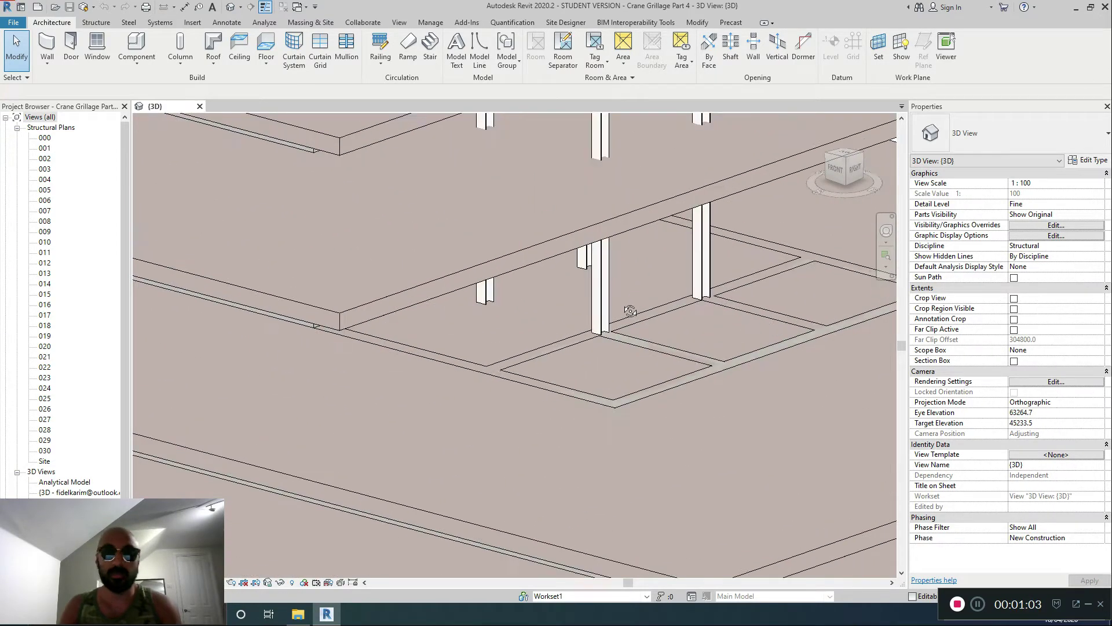
{"action": "scroll", "coordinate": [612, 397], "scroll_direction": "up", "scroll_amount": 6}
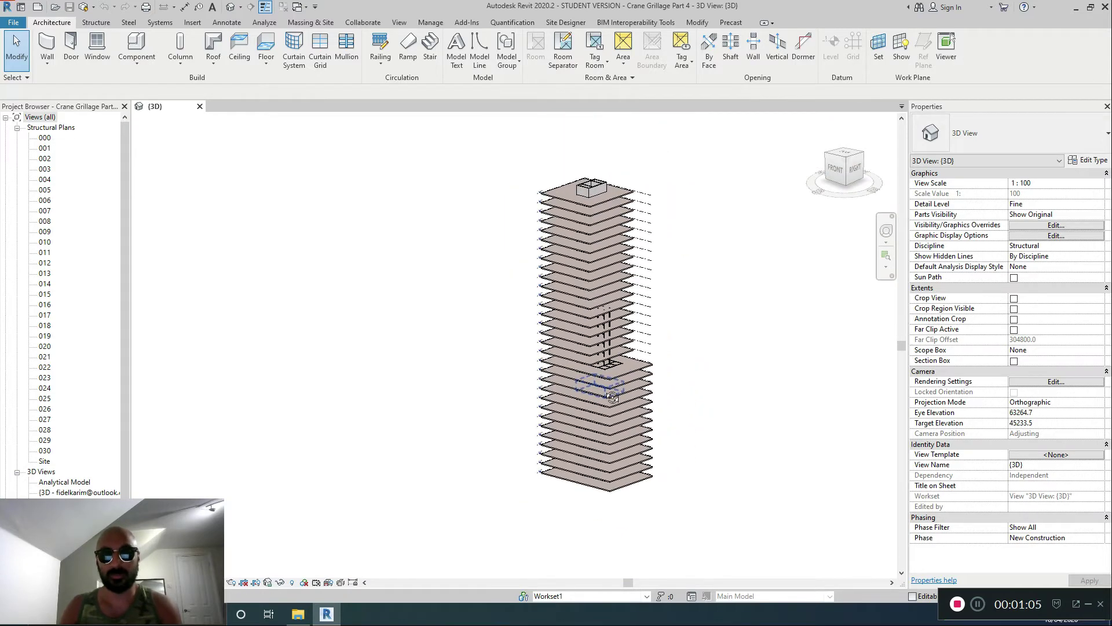
{"action": "left_click", "coordinate": [1053, 456]}
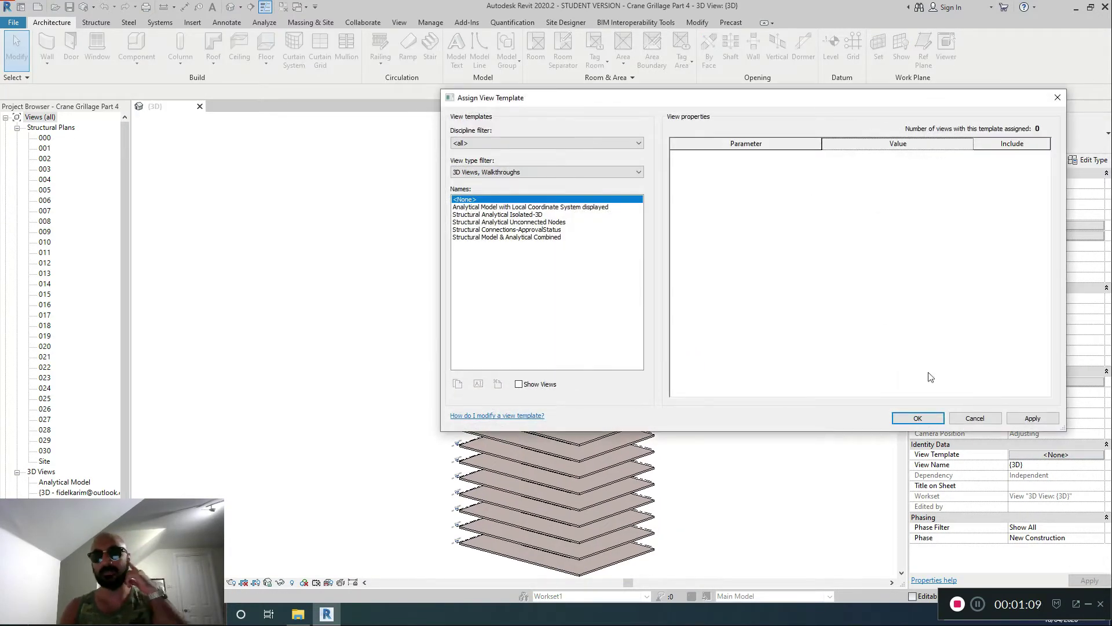
{"action": "left_click", "coordinate": [970, 420]}
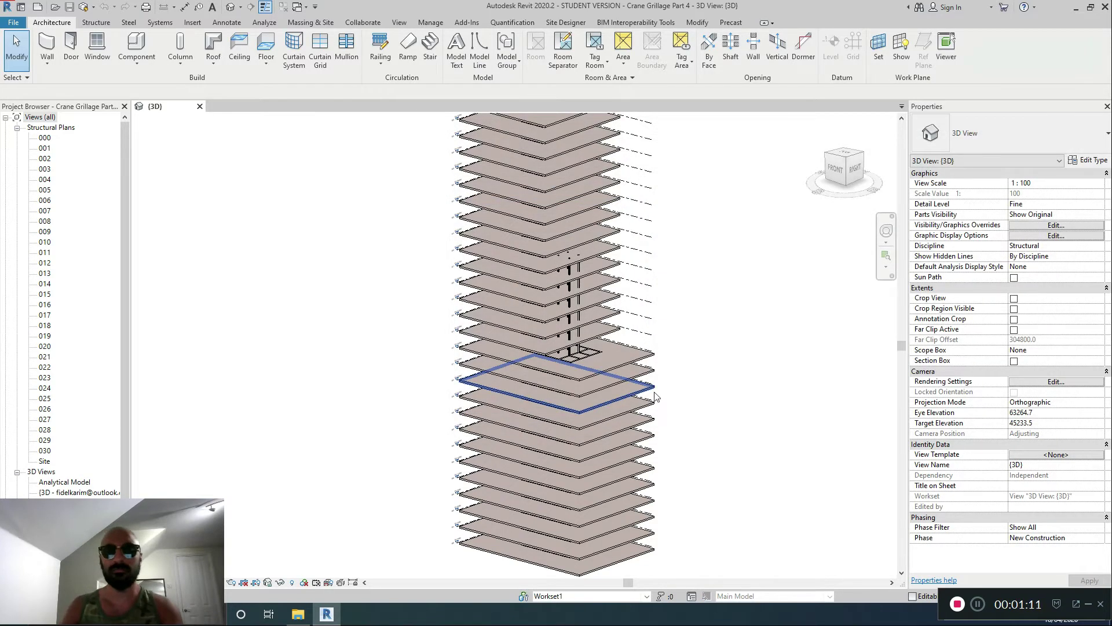
{"action": "left_click", "coordinate": [653, 391]}
{"action": "left_click", "coordinate": [718, 381]}
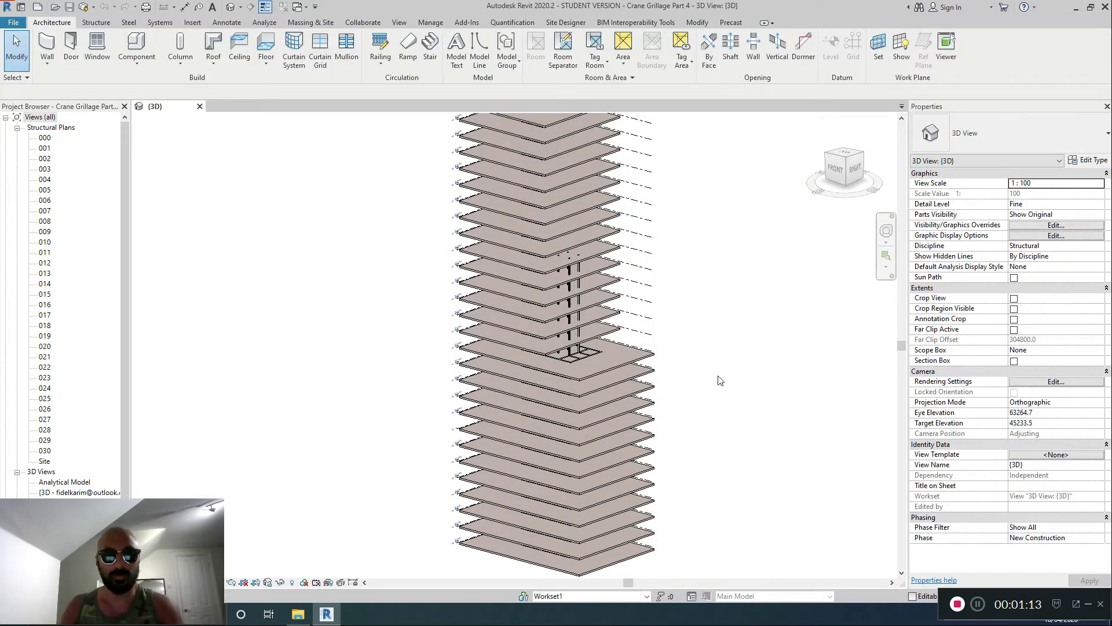
{"action": "middle_click_drag", "start_coordinate": [691, 280], "coordinate": [626, 337], "text": "shift"}
{"action": "scroll", "coordinate": [655, 365], "scroll_direction": "down", "scroll_amount": 1}
{"action": "scroll", "coordinate": [618, 294], "scroll_direction": "down", "scroll_amount": 1}
{"action": "middle_click_drag", "start_coordinate": [619, 381], "coordinate": [595, 372]}
{"action": "left_click_drag", "start_coordinate": [454, 559], "coordinate": [675, 112]}
{"action": "key", "text": "Escape"}
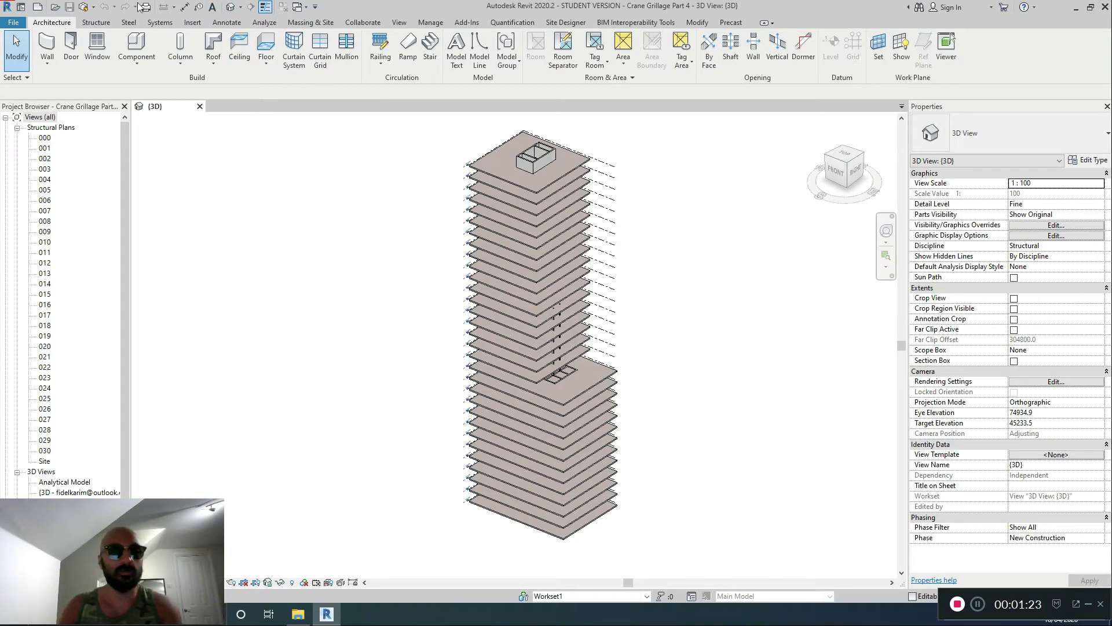
Step: Create a new workset named Permanent Works that is visible in all views
{"action": "left_click", "coordinate": [363, 22]}
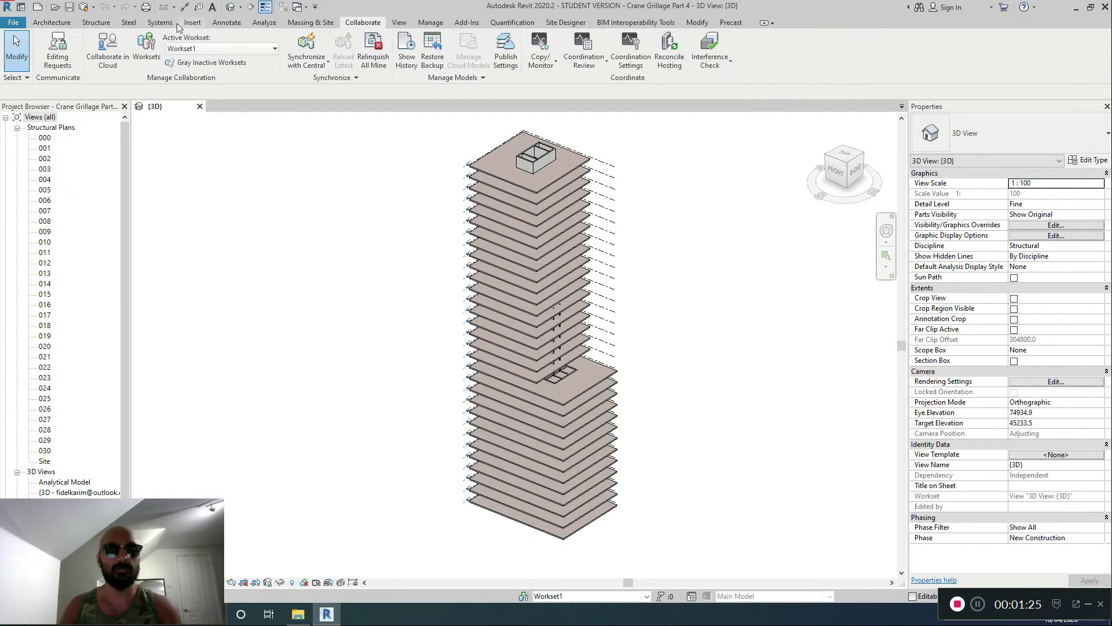
{"action": "left_click", "coordinate": [150, 51]}
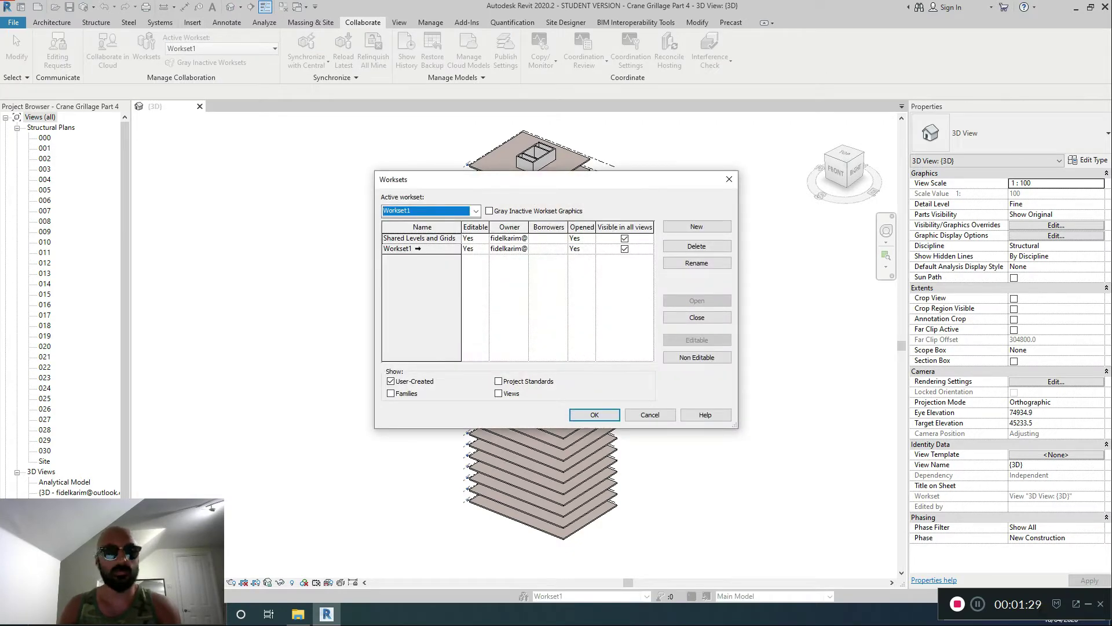
{"action": "left_click", "coordinate": [683, 225]}
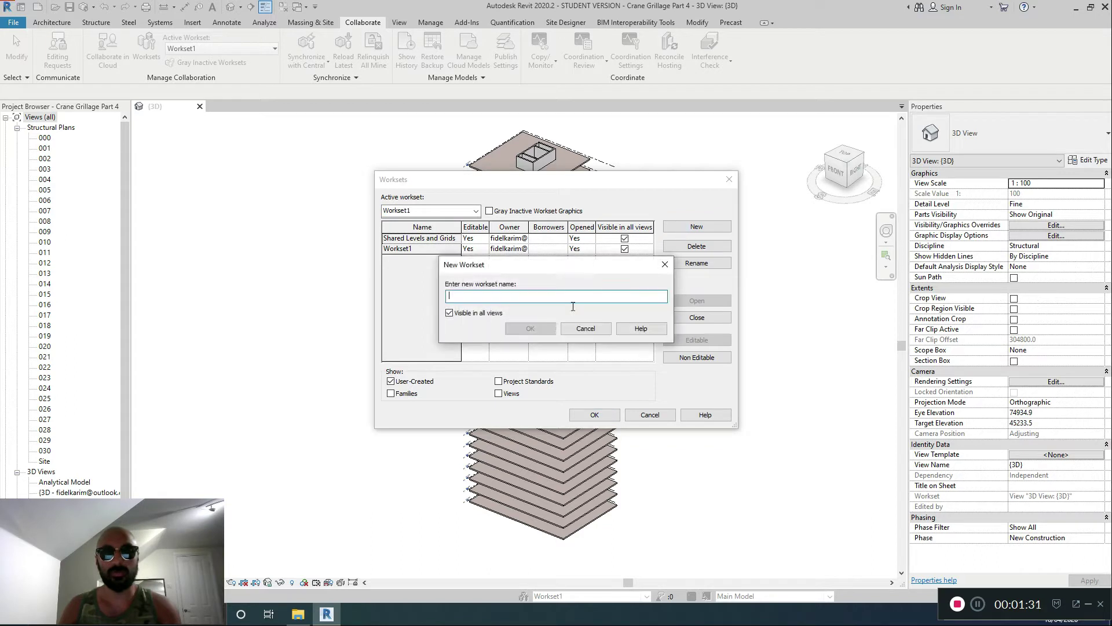
{"action": "type", "text": "Perma"}
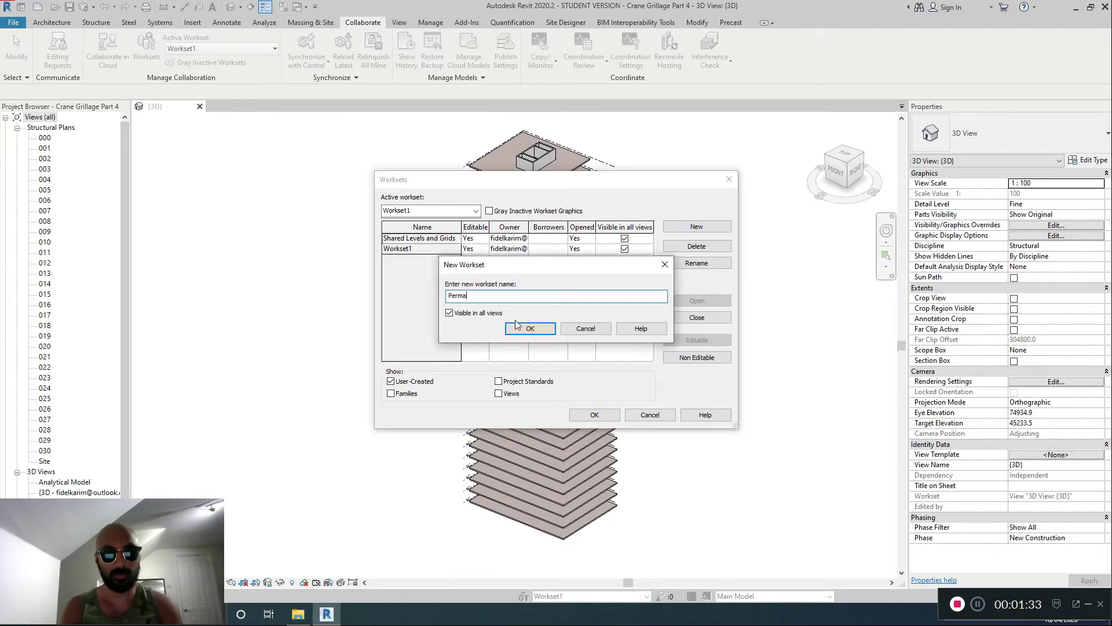
{"action": "type", "text": "nent Works"}
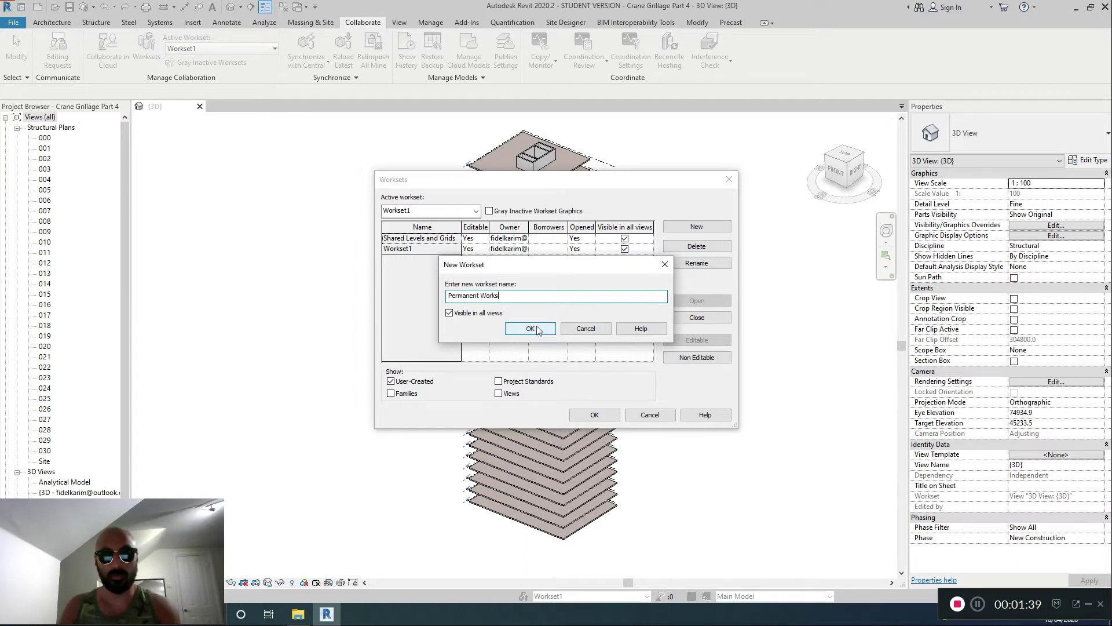
{"action": "left_click", "coordinate": [531, 328]}
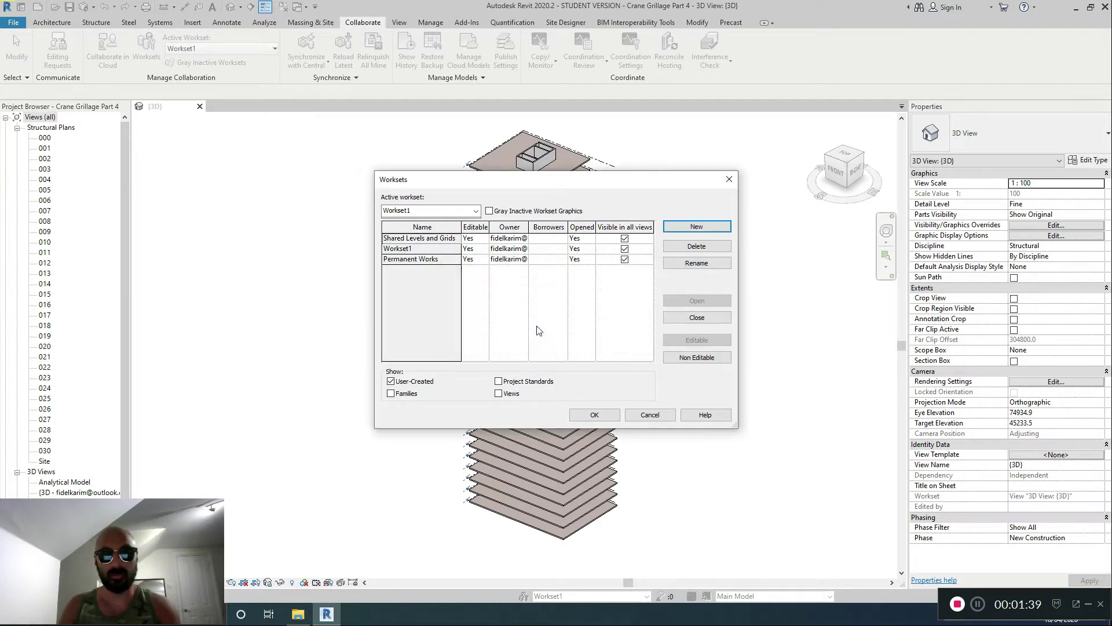
Step: Add a second workset named Temporary Work, also visible in all views
{"action": "left_click", "coordinate": [717, 229]}
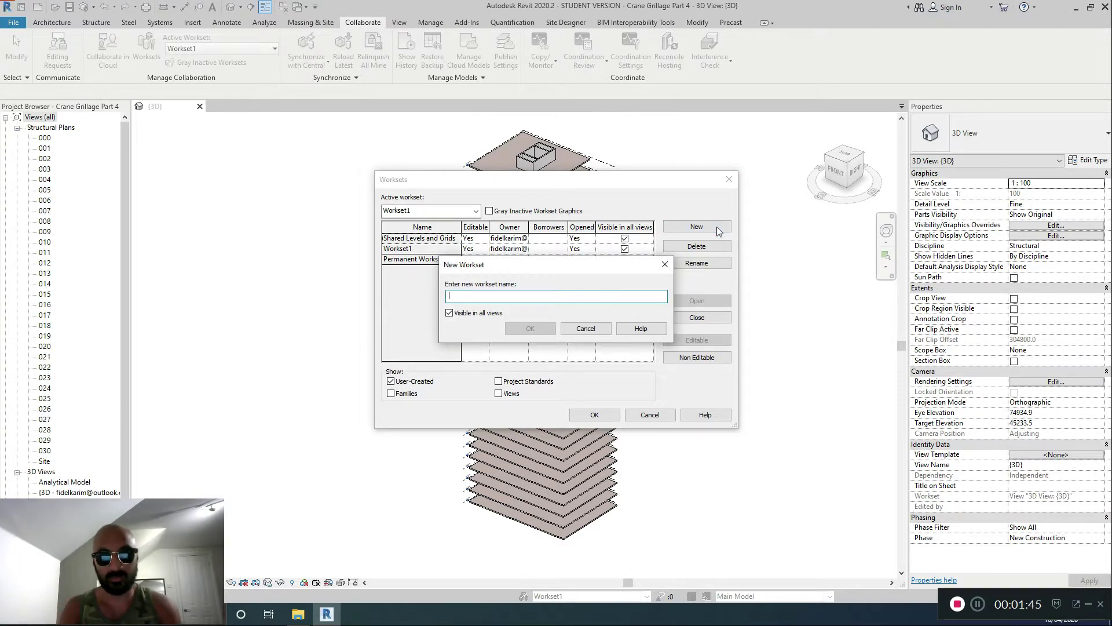
{"action": "type", "text": "Templ"}
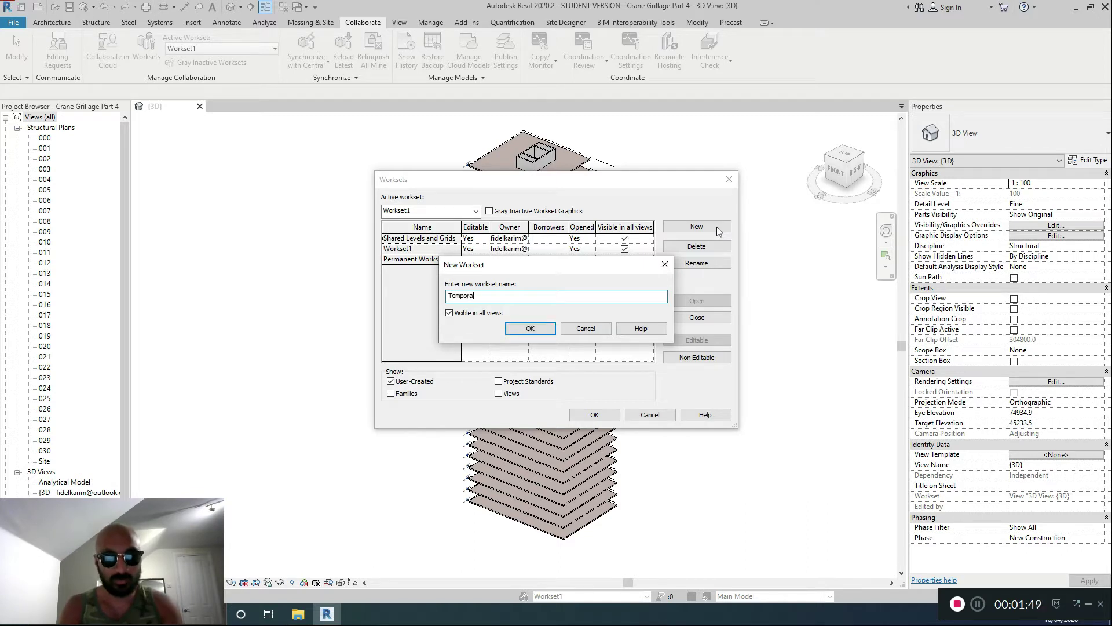
{"action": "type", "text": "raary "}
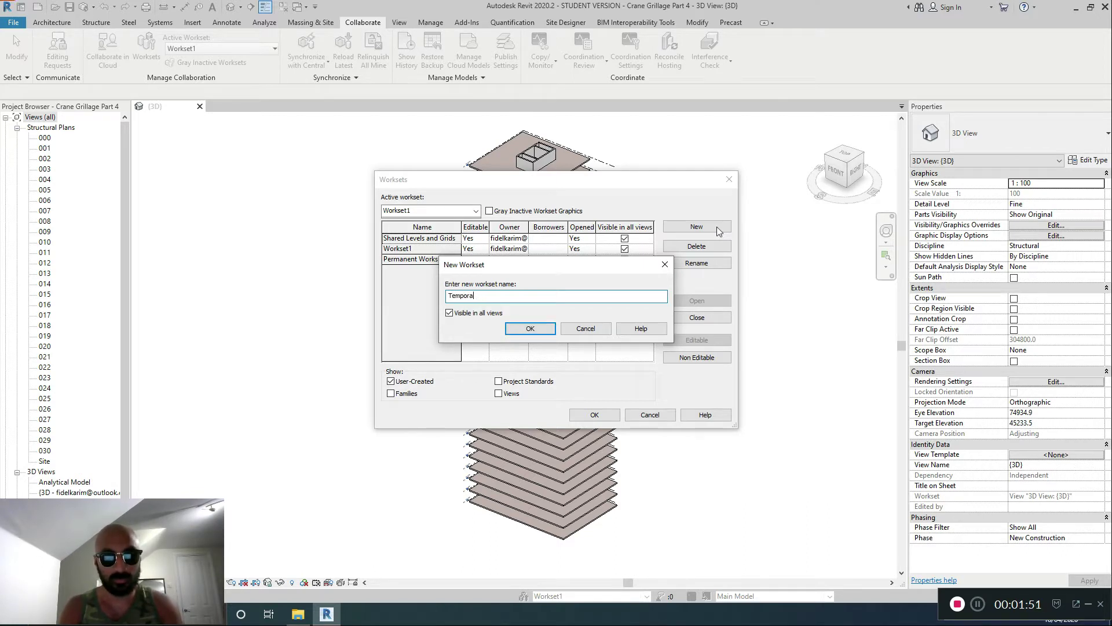
{"action": "type", "text": "Work"}
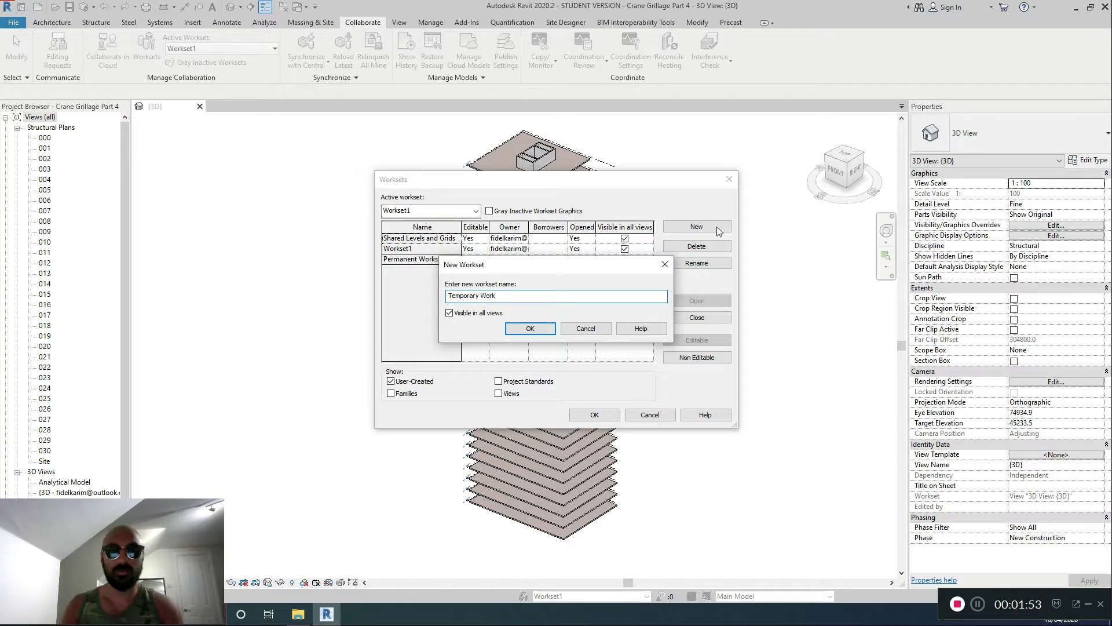
{"action": "left_click", "coordinate": [547, 329]}
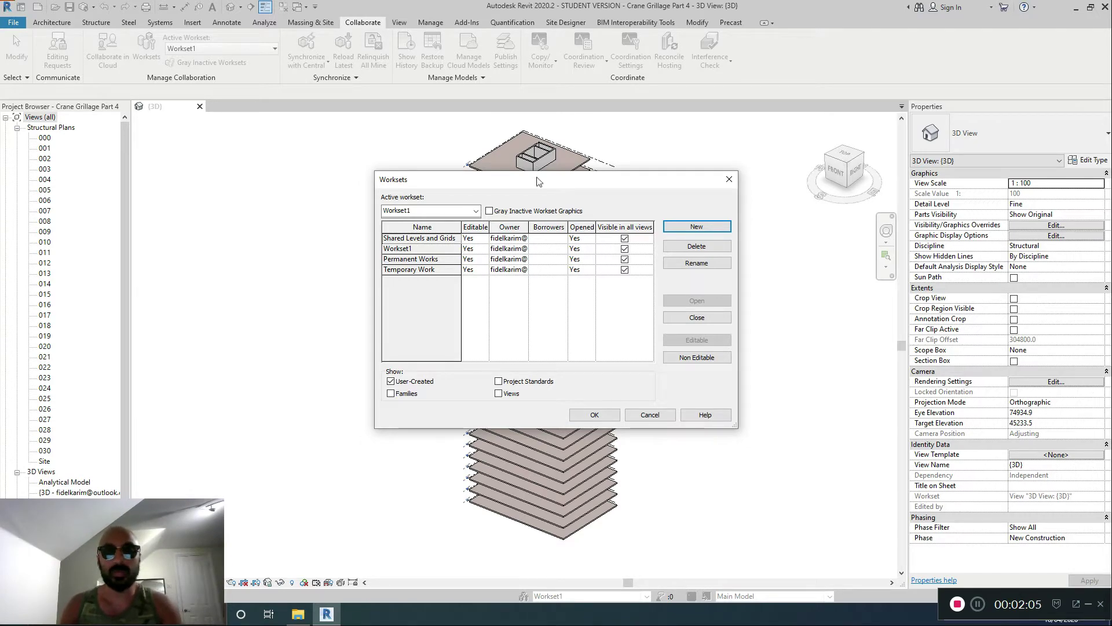
Step: Accept the new worksets and make Temporary Work the active workset
{"action": "left_click_drag", "start_coordinate": [536, 179], "coordinate": [952, 205]}
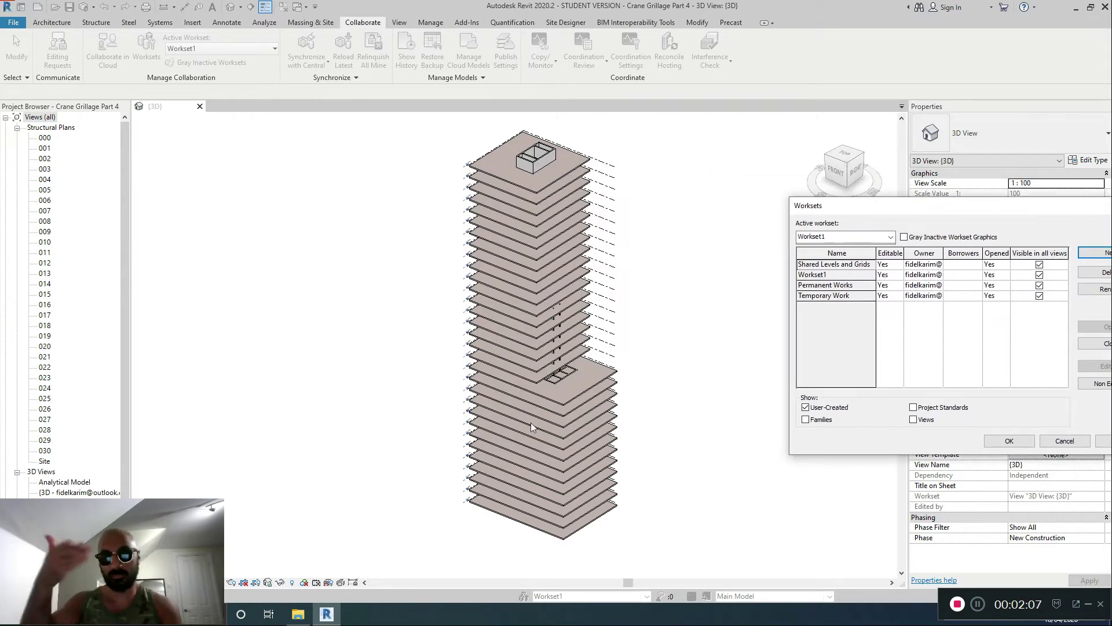
{"action": "left_click_drag", "start_coordinate": [961, 204], "coordinate": [763, 190]}
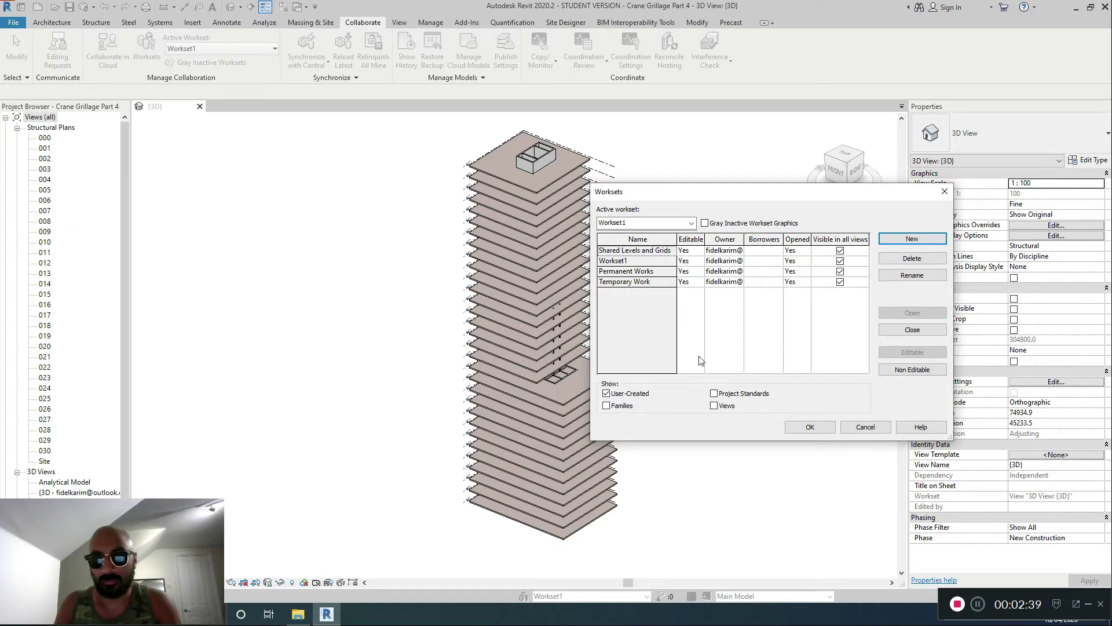
{"action": "left_click", "coordinate": [810, 429]}
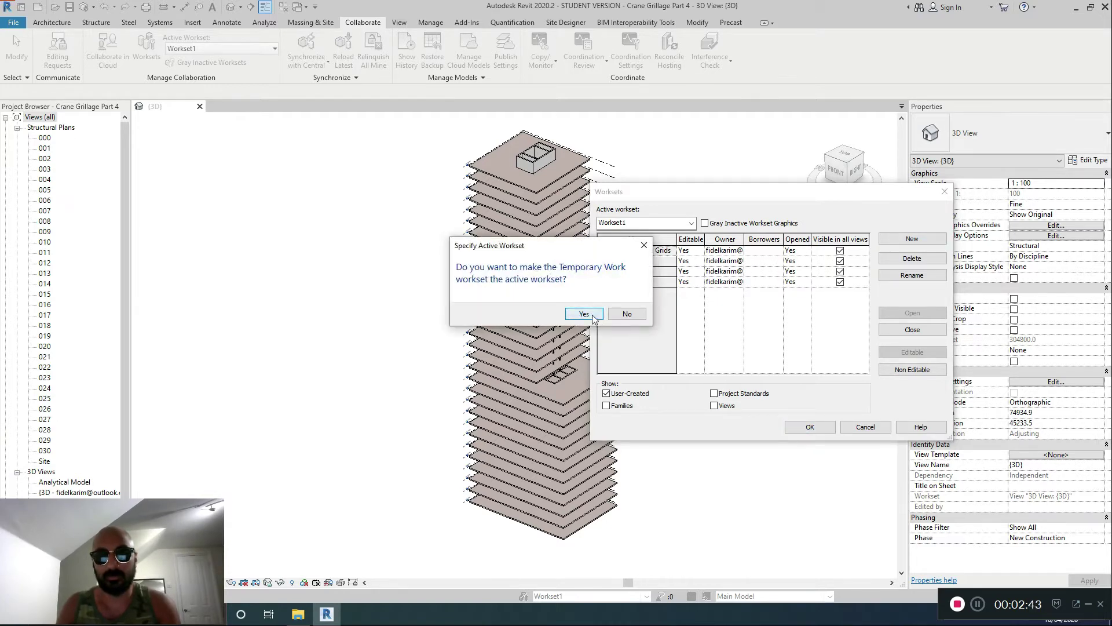
{"action": "left_click", "coordinate": [584, 314]}
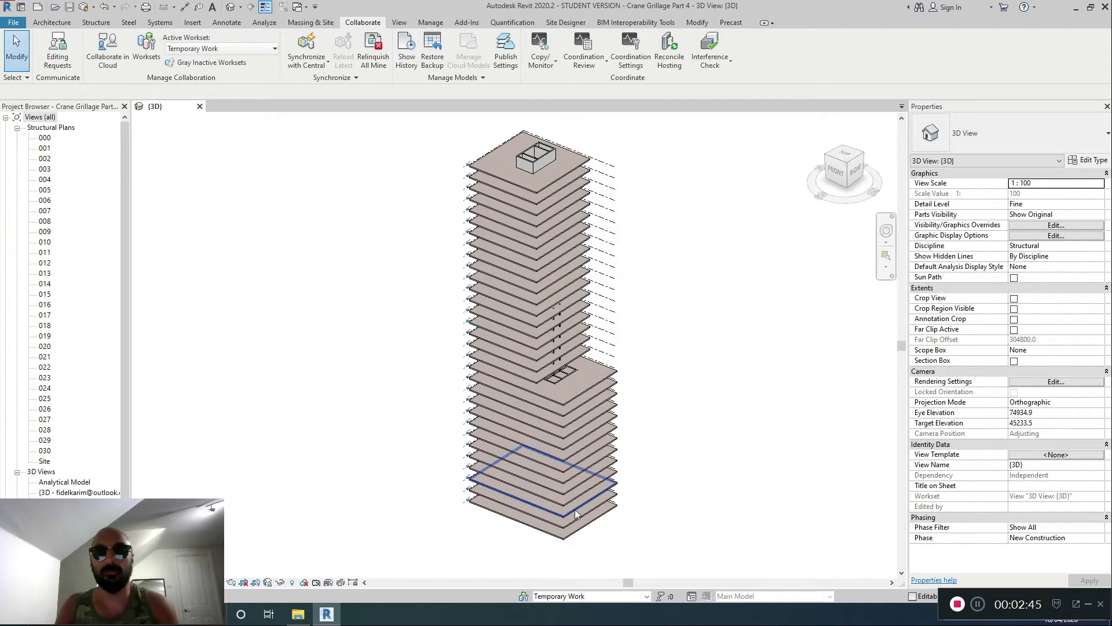
Step: Select the whole tower in the 3D view and filter the selection to floors and model groups, excluding levels and structural columns
{"action": "scroll", "coordinate": [525, 558], "scroll_direction": "down", "scroll_amount": 2}
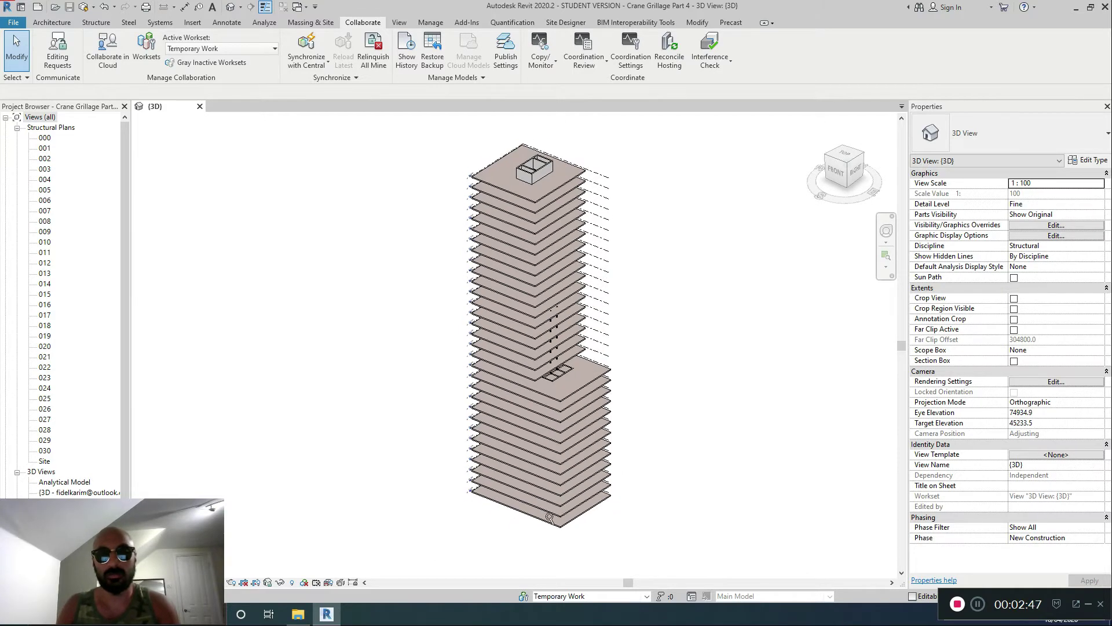
{"action": "middle_click_drag", "start_coordinate": [550, 531], "coordinate": [559, 466], "text": "shift"}
{"action": "scroll", "coordinate": [559, 466], "scroll_direction": "up", "scroll_amount": 3}
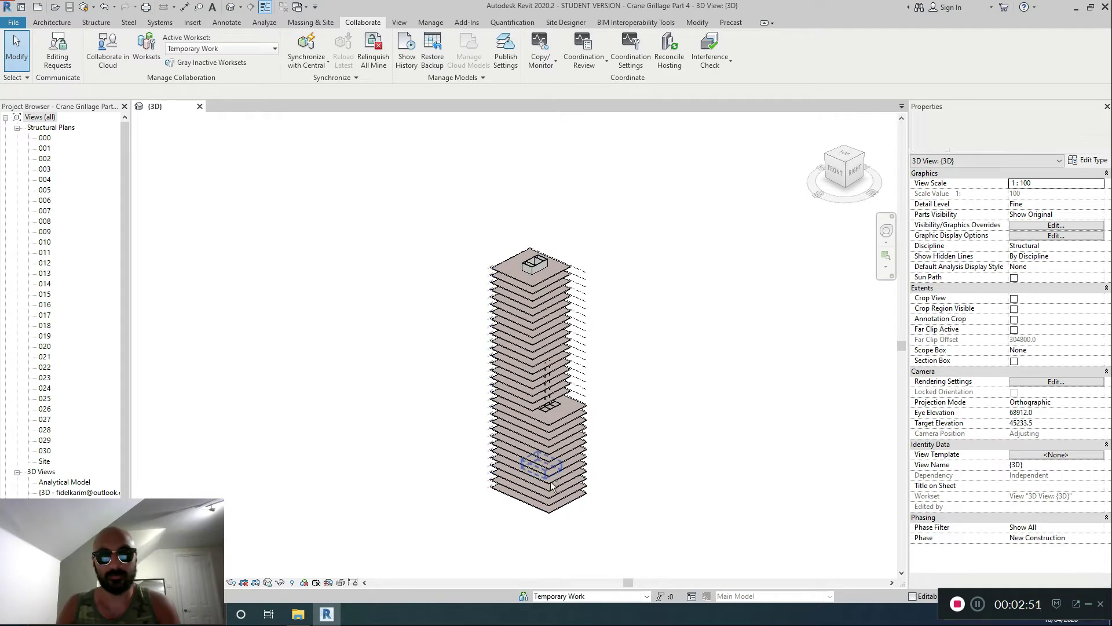
{"action": "left_click_drag", "start_coordinate": [463, 537], "coordinate": [622, 142]}
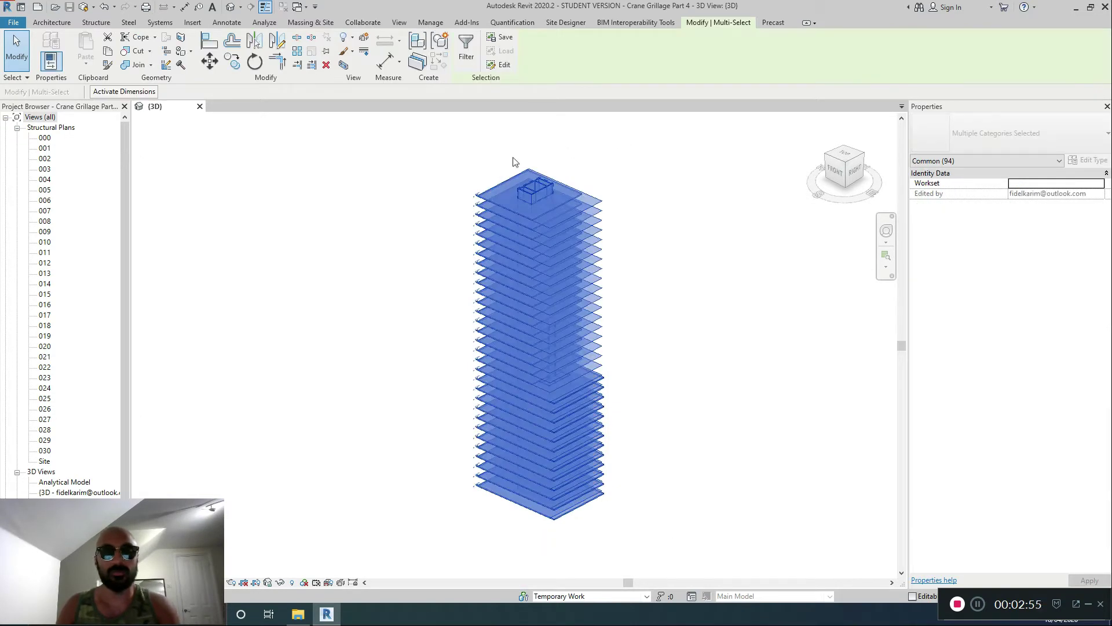
{"action": "left_click", "coordinate": [467, 49]}
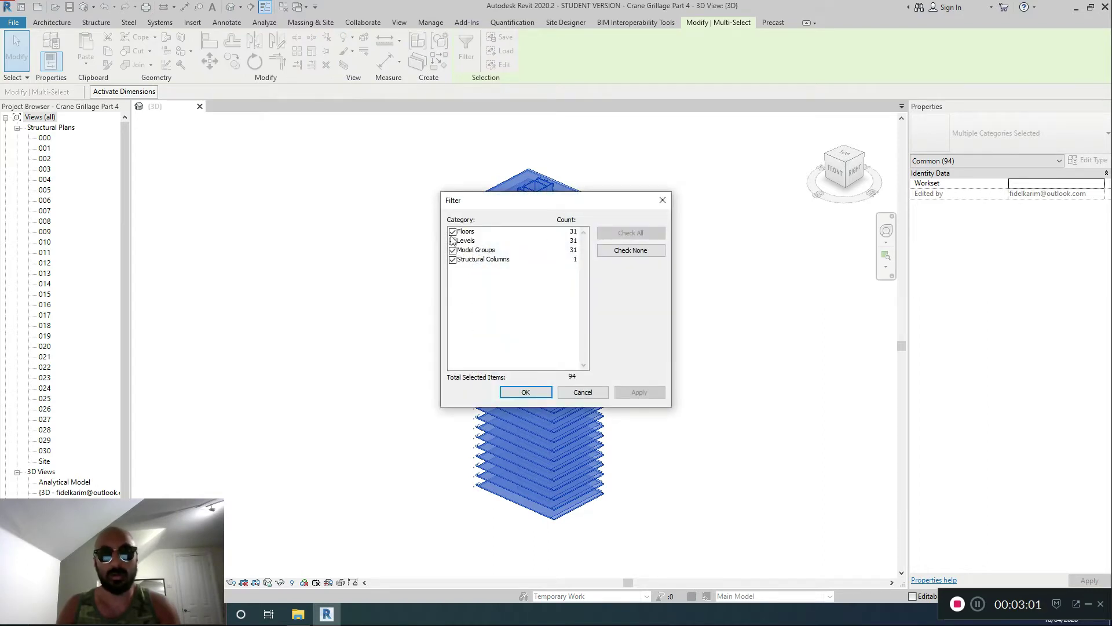
{"action": "left_click", "coordinate": [453, 241]}
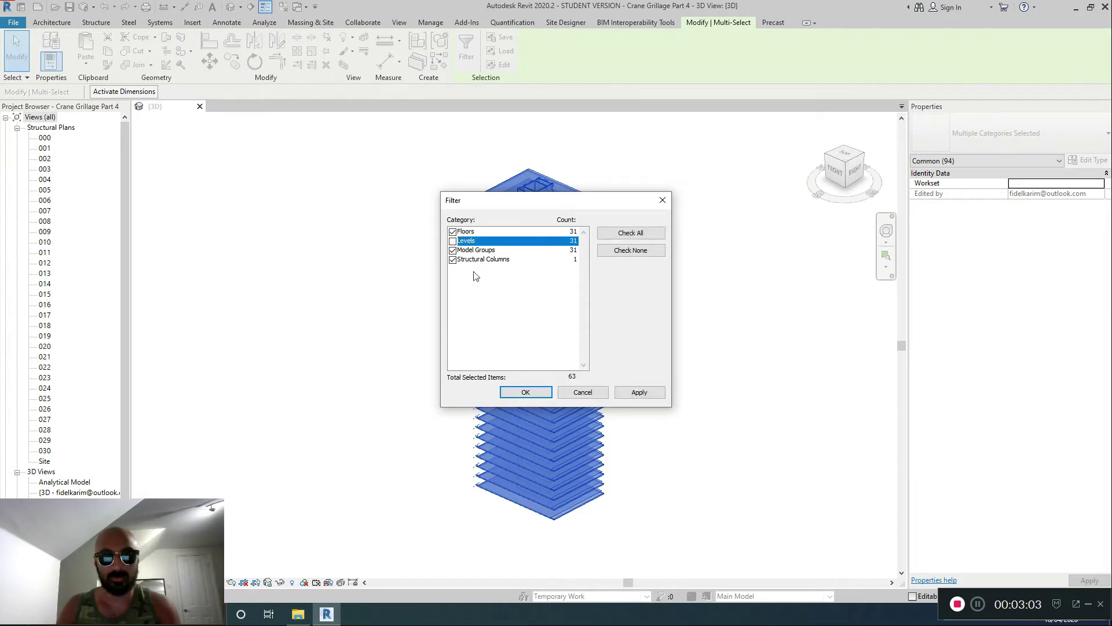
{"action": "left_click", "coordinate": [453, 259]}
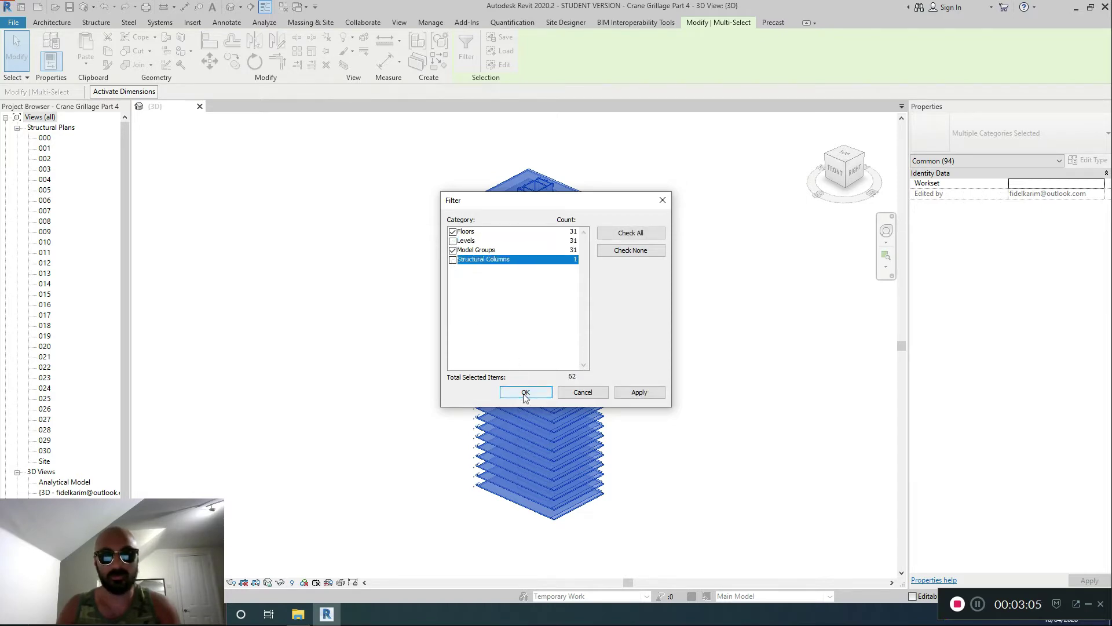
{"action": "left_click", "coordinate": [525, 393]}
{"action": "scroll", "coordinate": [608, 394], "scroll_direction": "up", "scroll_amount": 2}
{"action": "scroll", "coordinate": [489, 308], "scroll_direction": "up", "scroll_amount": 2}
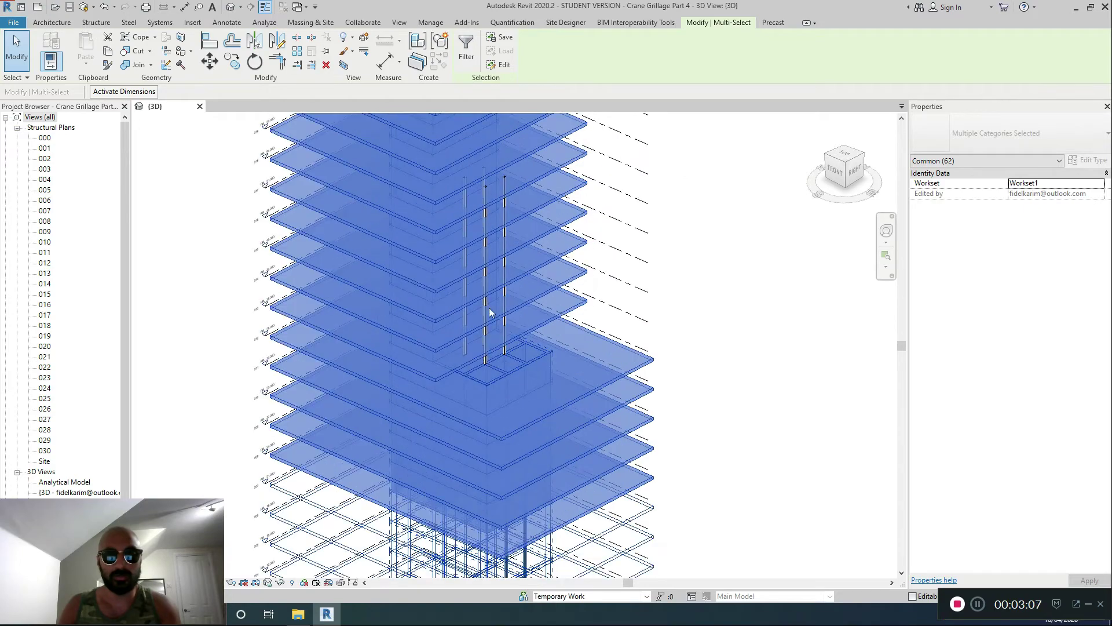
Step: Assign the selected floors and model groups to the Permanent Works workset and clear the selection
{"action": "scroll", "coordinate": [482, 305], "scroll_direction": "up", "scroll_amount": 1}
{"action": "scroll", "coordinate": [531, 281], "scroll_direction": "down", "scroll_amount": 5}
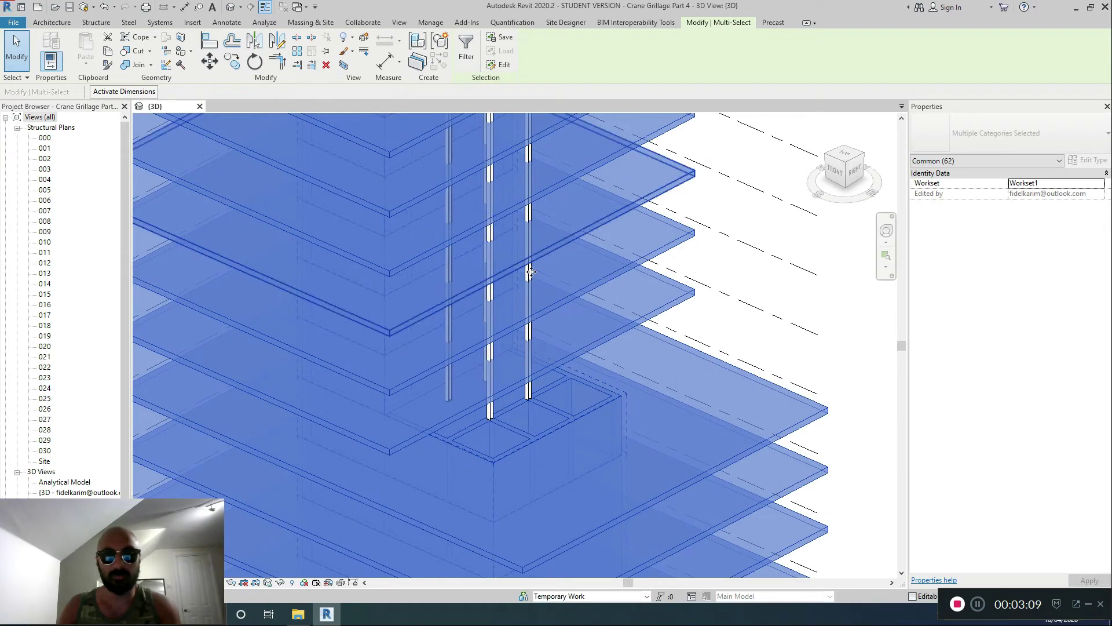
{"action": "middle_click_drag", "start_coordinate": [527, 282], "coordinate": [606, 194], "text": "shift"}
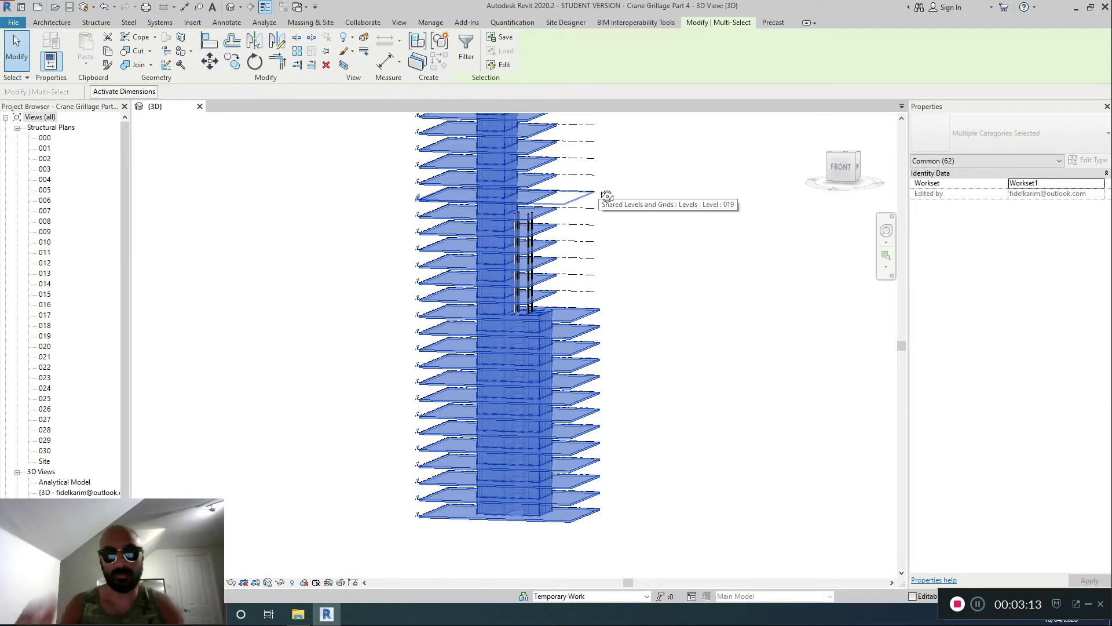
{"action": "middle_click_drag", "start_coordinate": [569, 213], "coordinate": [515, 266], "text": "shift"}
{"action": "scroll", "coordinate": [527, 275], "scroll_direction": "up", "scroll_amount": 3}
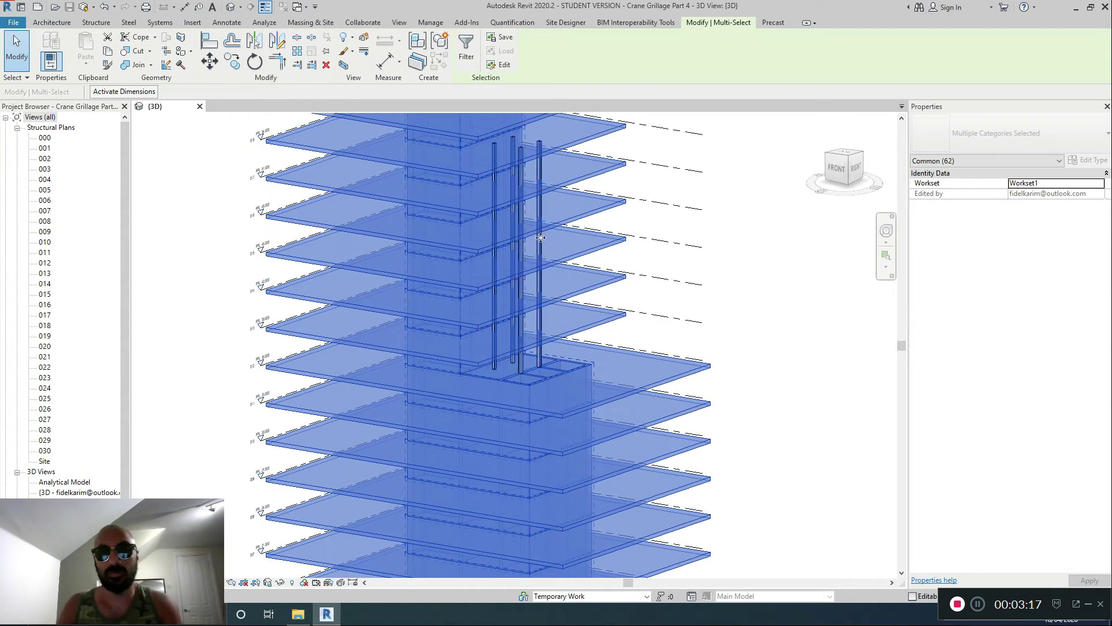
{"action": "scroll", "coordinate": [538, 248], "scroll_direction": "down", "scroll_amount": 3}
{"action": "middle_click_drag", "start_coordinate": [542, 229], "coordinate": [531, 255], "text": "shift"}
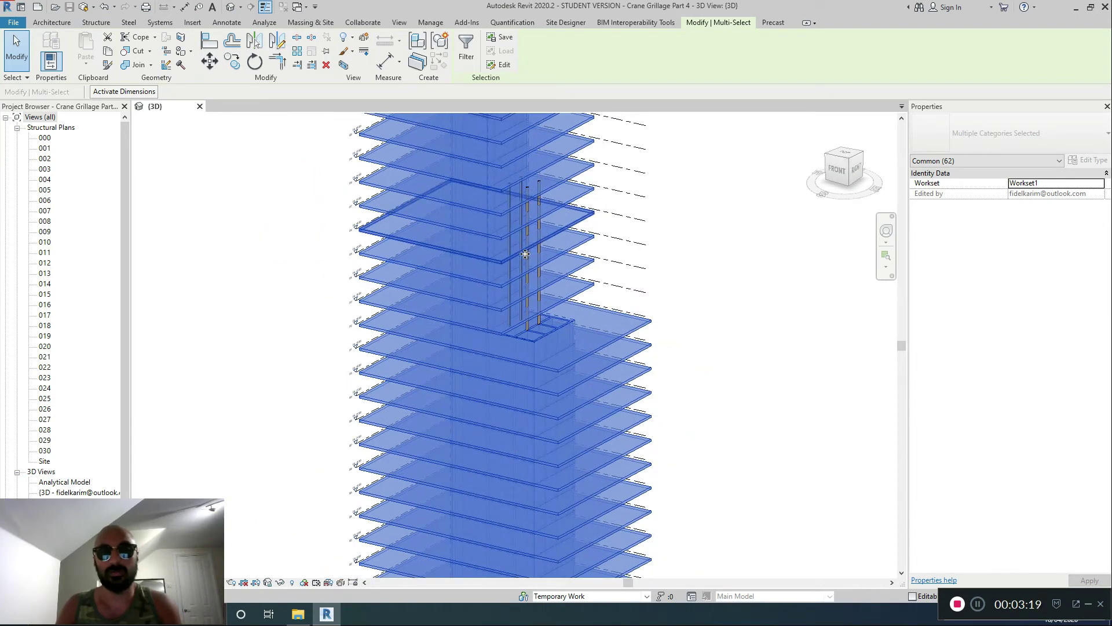
{"action": "left_click", "coordinate": [1099, 184]}
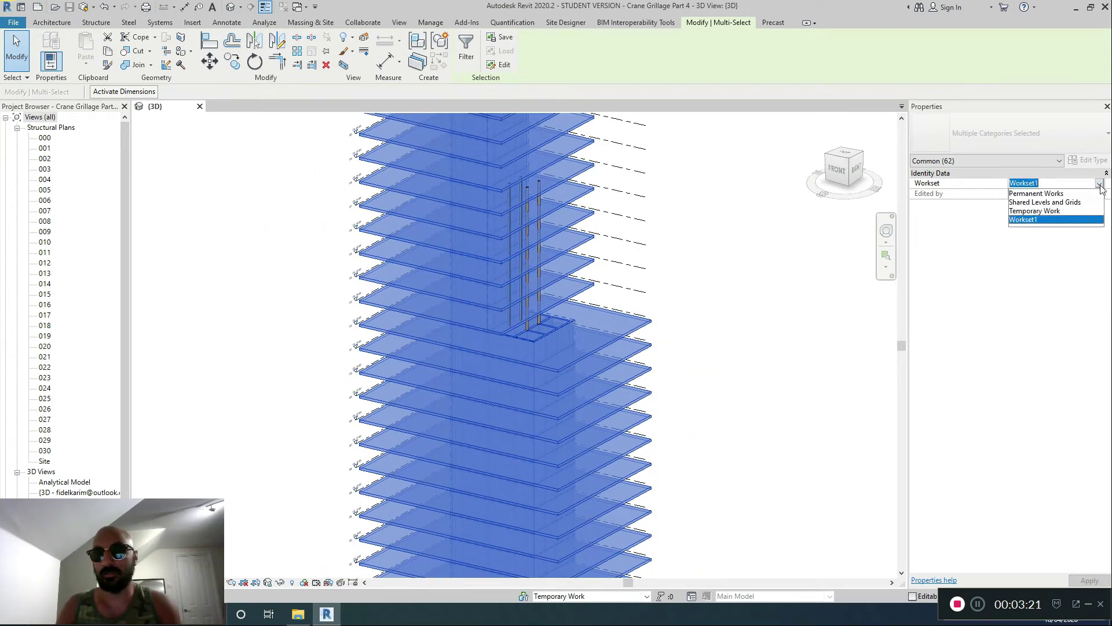
{"action": "left_click", "coordinate": [1049, 193]}
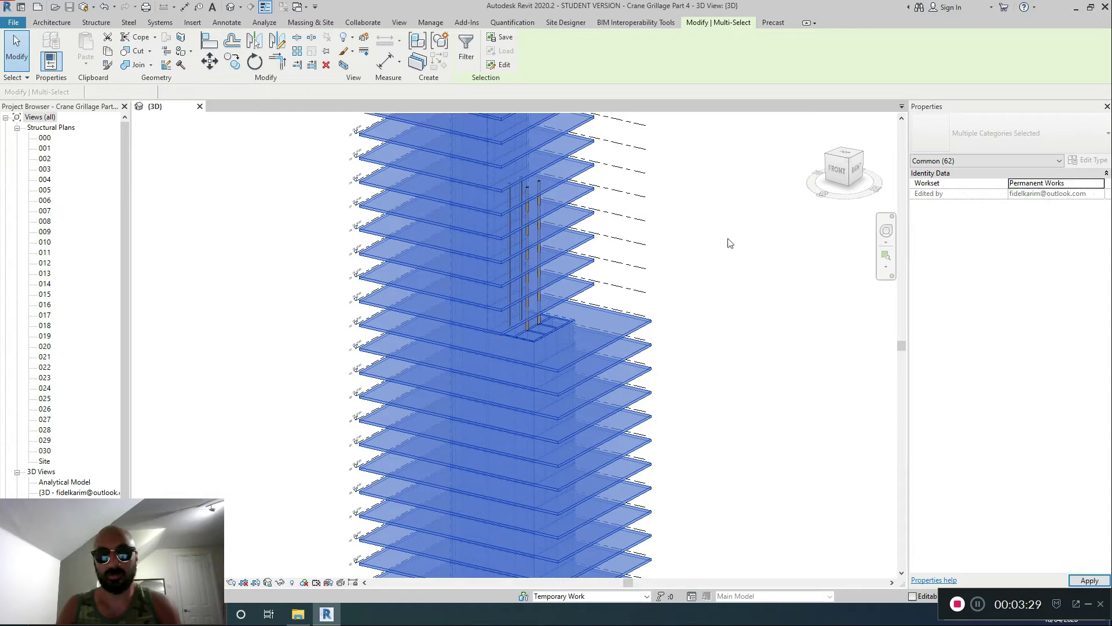
{"action": "left_click", "coordinate": [728, 242]}
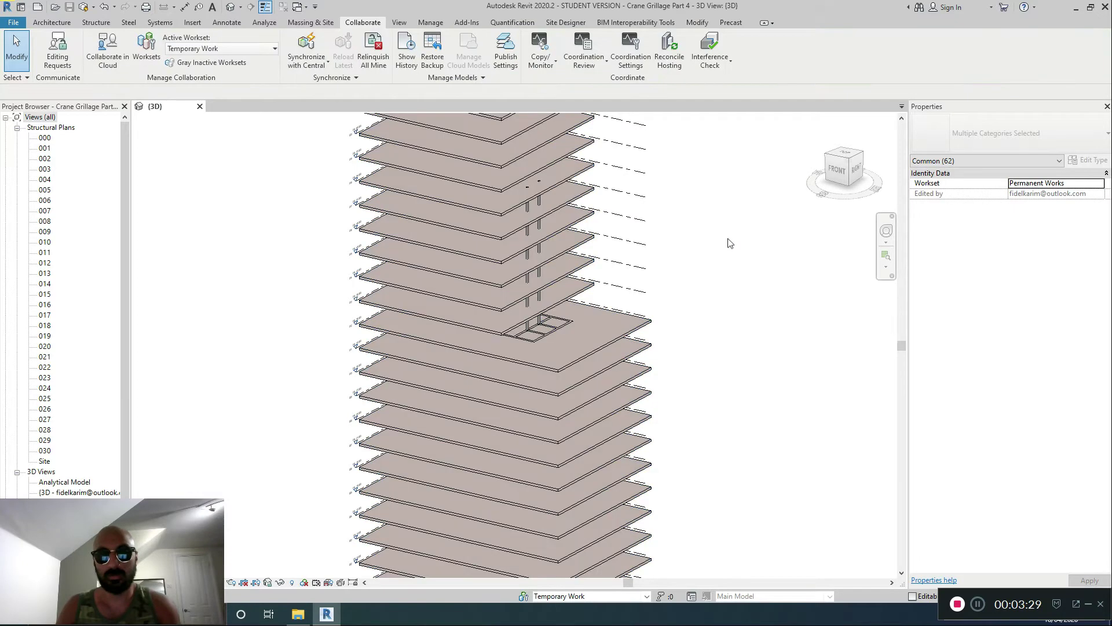
Step: Select the crane legs, assign them to the Temporary Work workset and clear the selection
{"action": "scroll", "coordinate": [540, 272], "scroll_direction": "up", "scroll_amount": 4}
{"action": "left_click", "coordinate": [543, 277]}
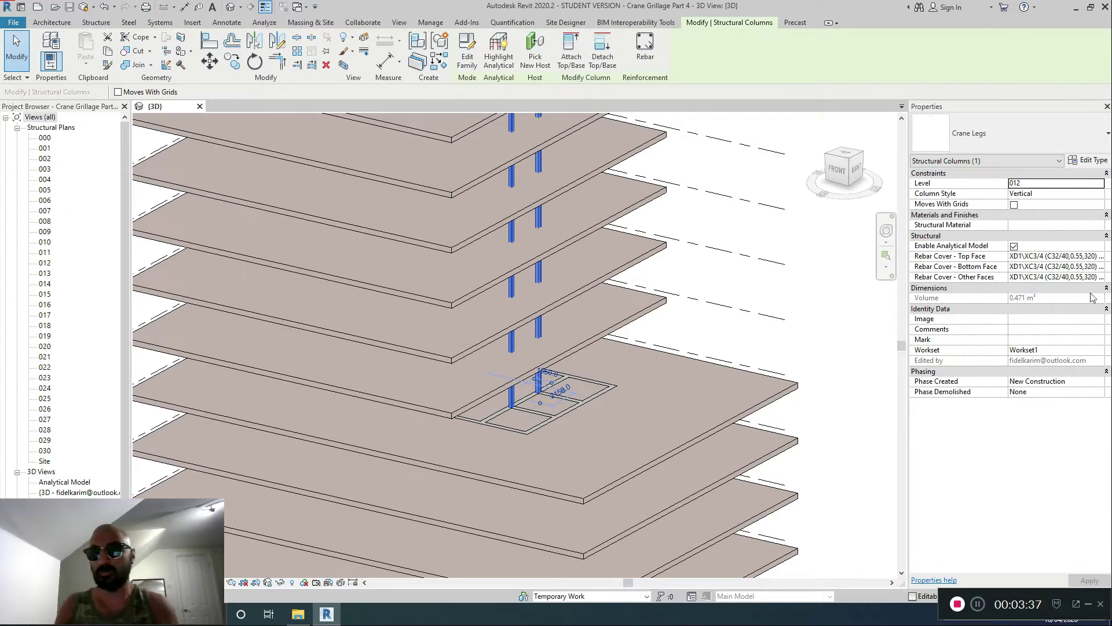
{"action": "left_click", "coordinate": [1099, 350]}
{"action": "left_click", "coordinate": [1054, 377]}
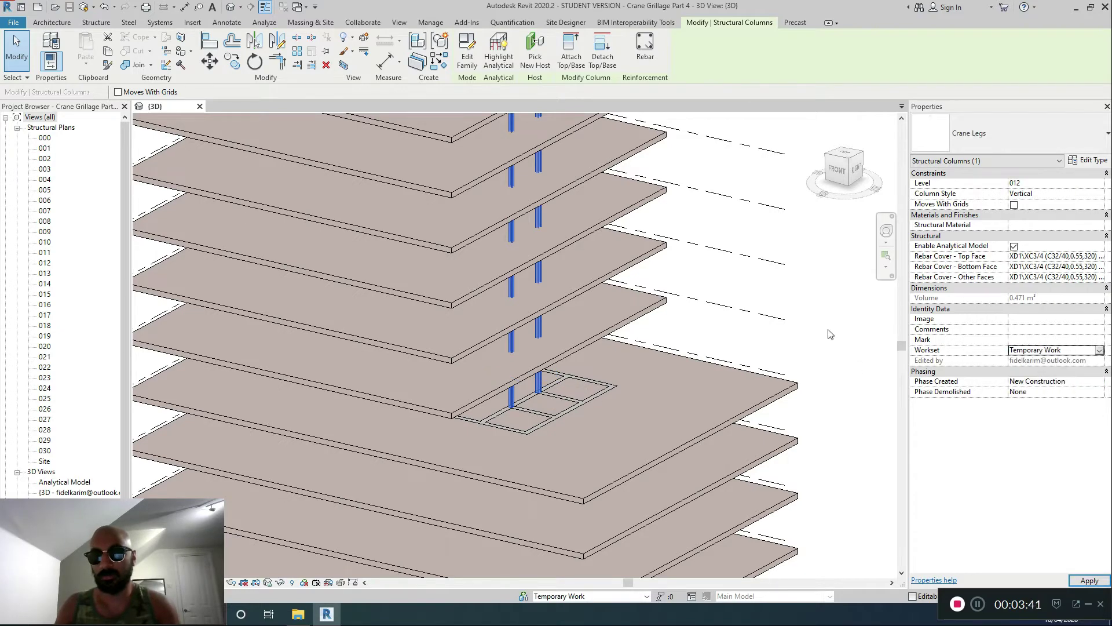
{"action": "key", "text": "Escape"}
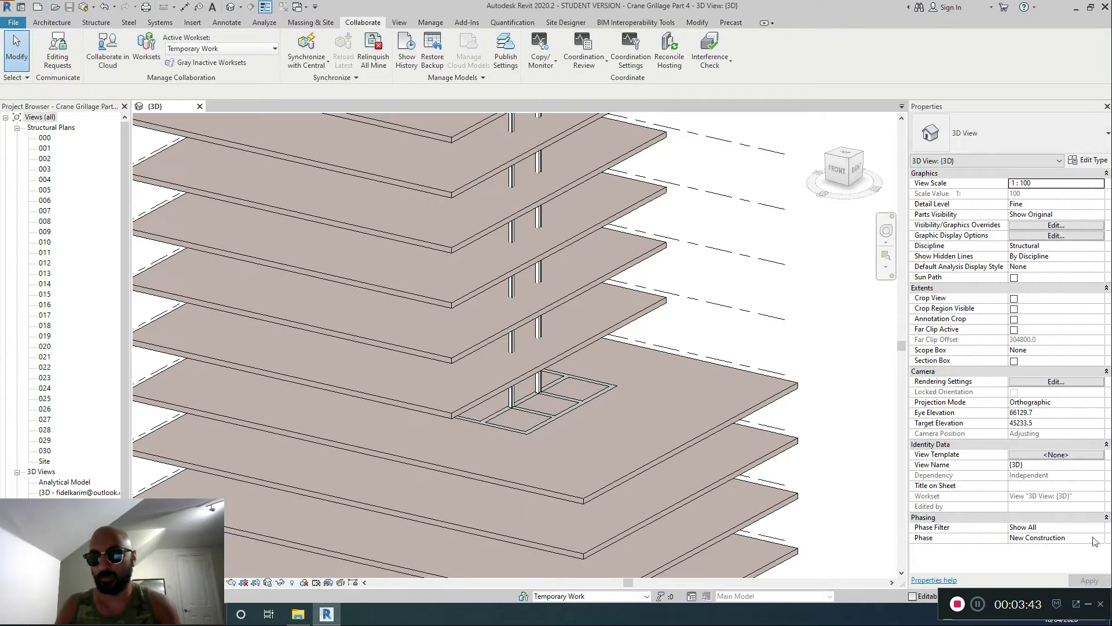
Step: Insert a new project phase before New Construction in the phasing settings
{"action": "left_click", "coordinate": [1095, 540]}
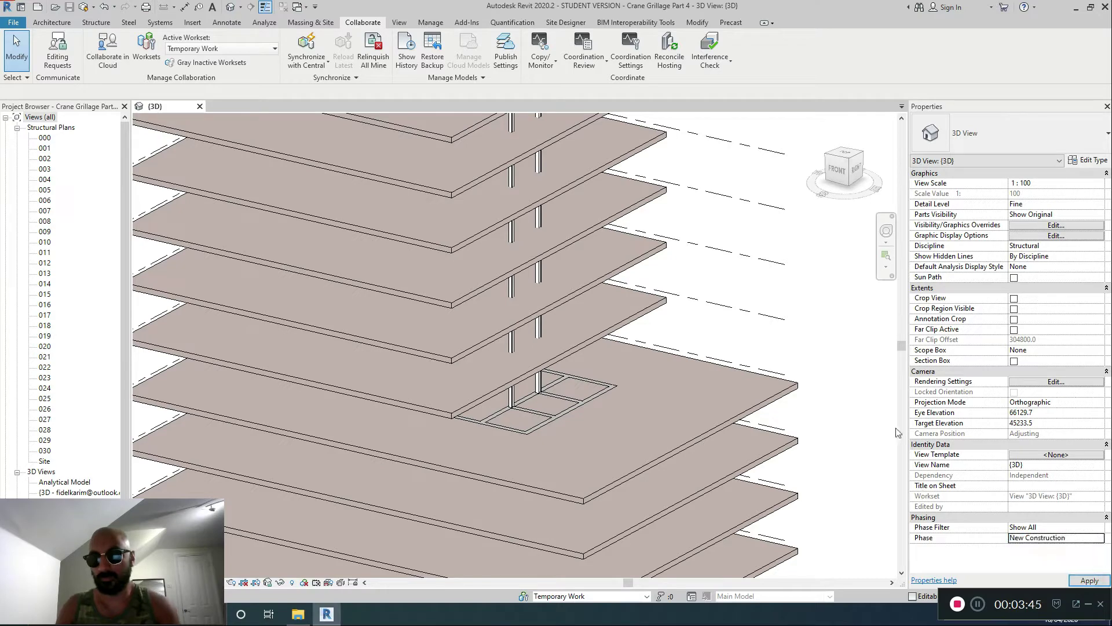
{"action": "left_click", "coordinate": [1104, 539]}
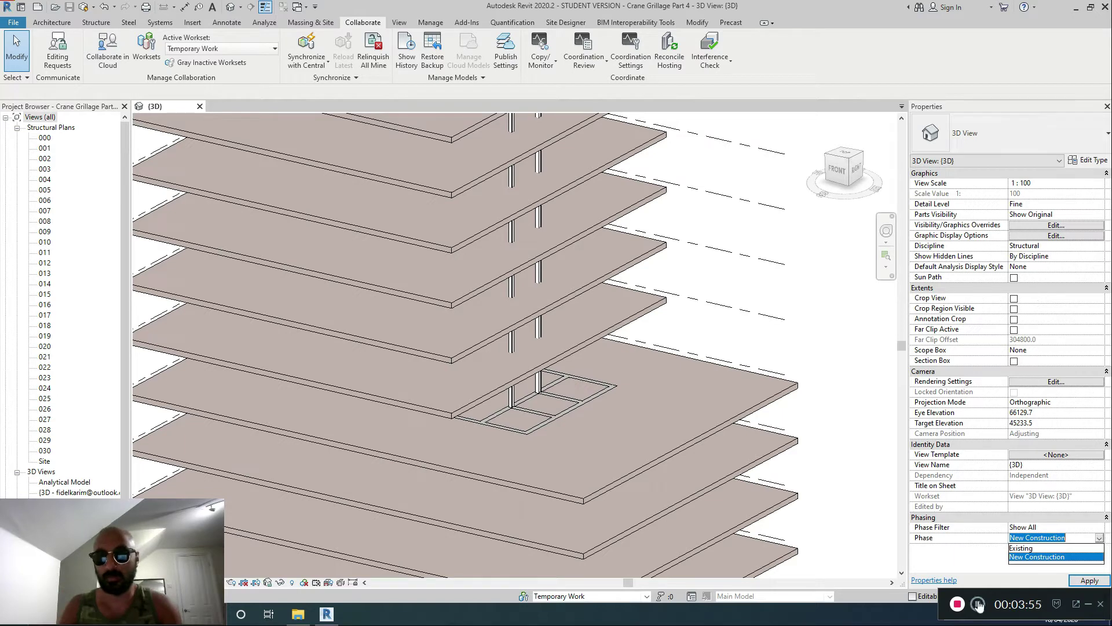
{"action": "left_click", "coordinate": [430, 22]}
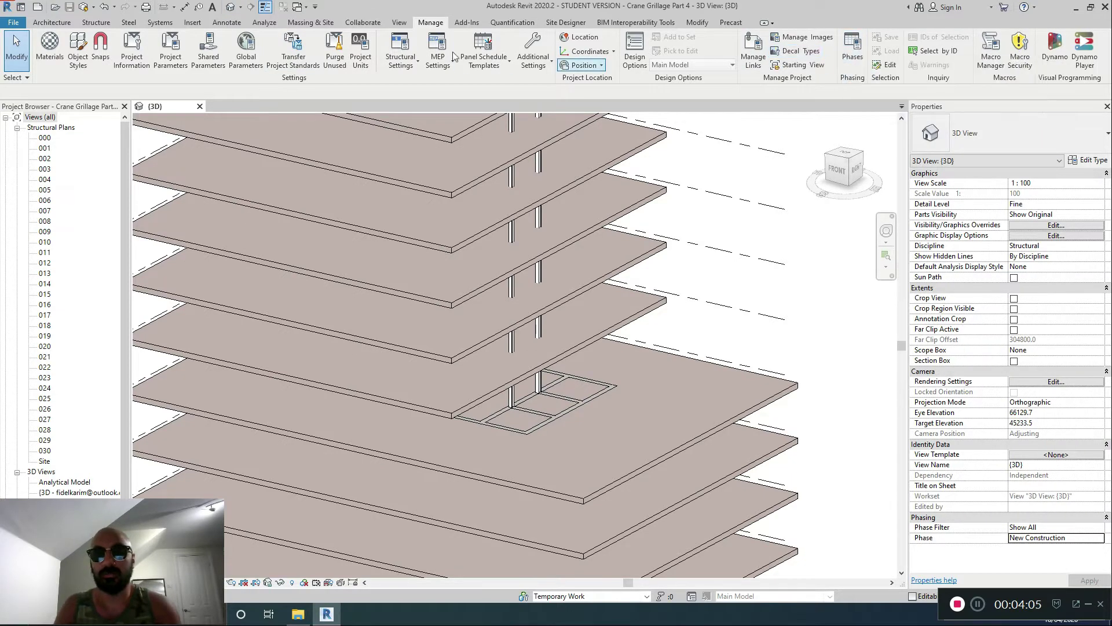
{"action": "left_click", "coordinate": [861, 59]}
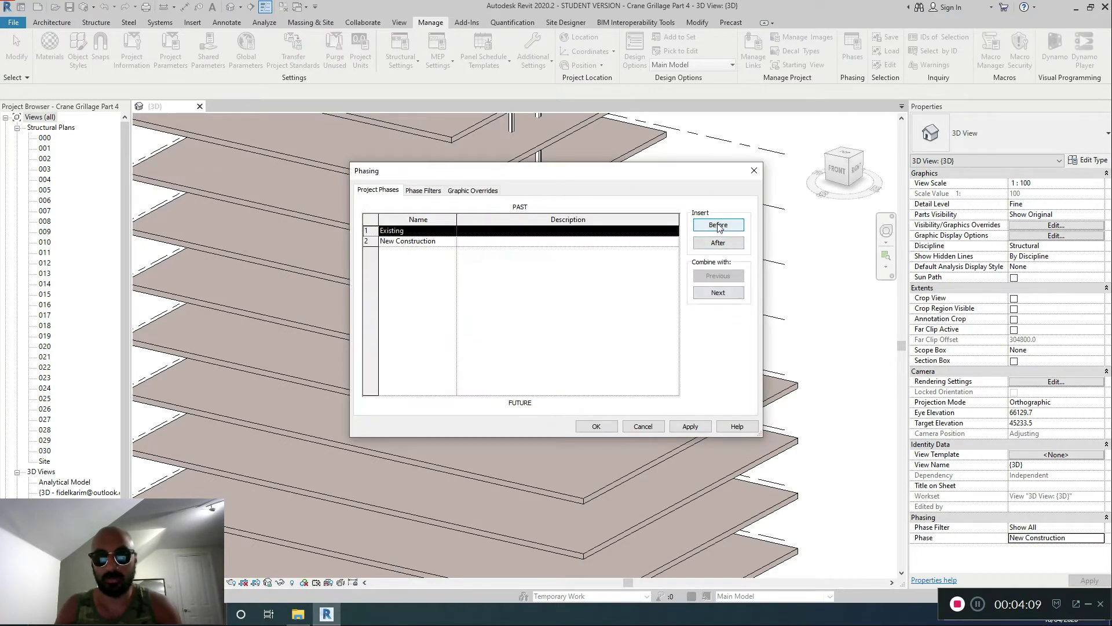
{"action": "left_click", "coordinate": [530, 242]}
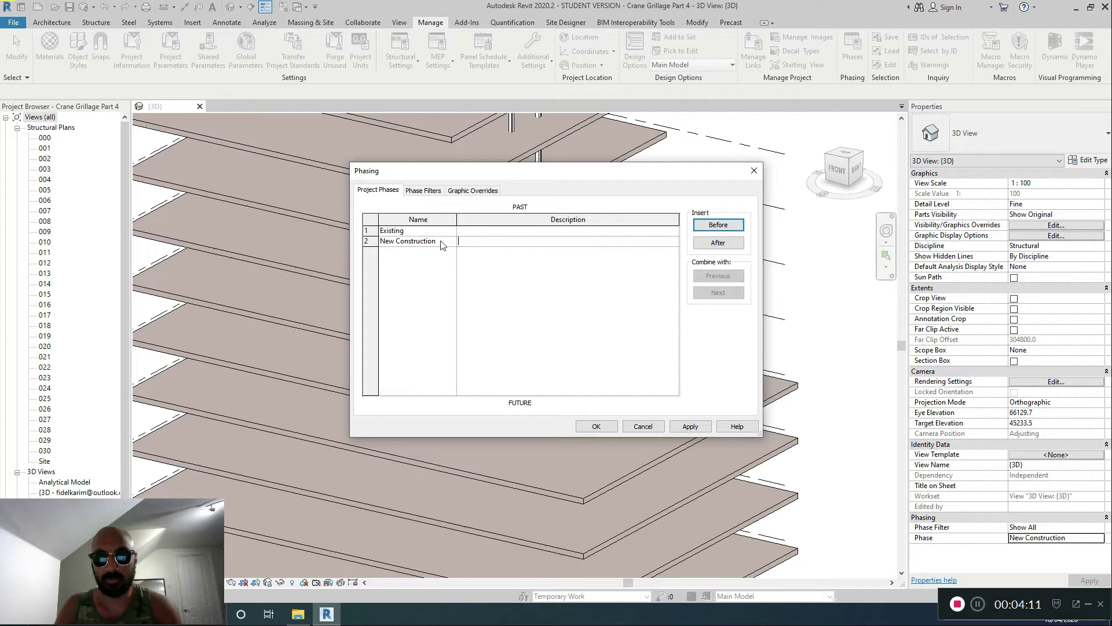
{"action": "left_click", "coordinate": [382, 245]}
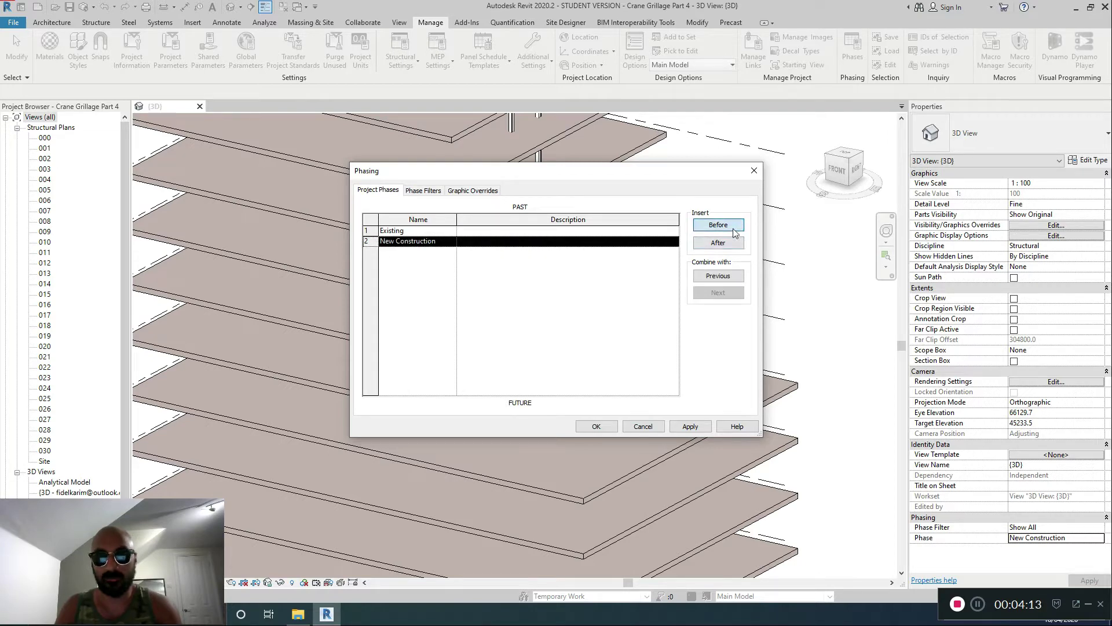
{"action": "left_click", "coordinate": [719, 224]}
Step: Name the inserted phase Temporary Construction and accept the phasing changes
{"action": "left_click", "coordinate": [438, 244]}
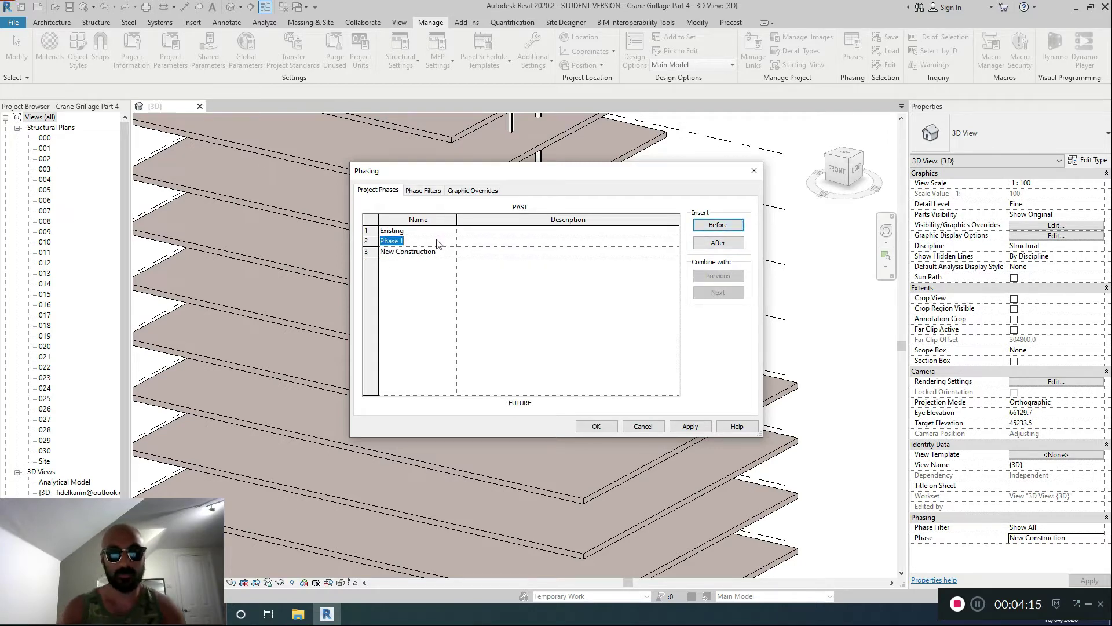
{"action": "type", "text": "Tempora"}
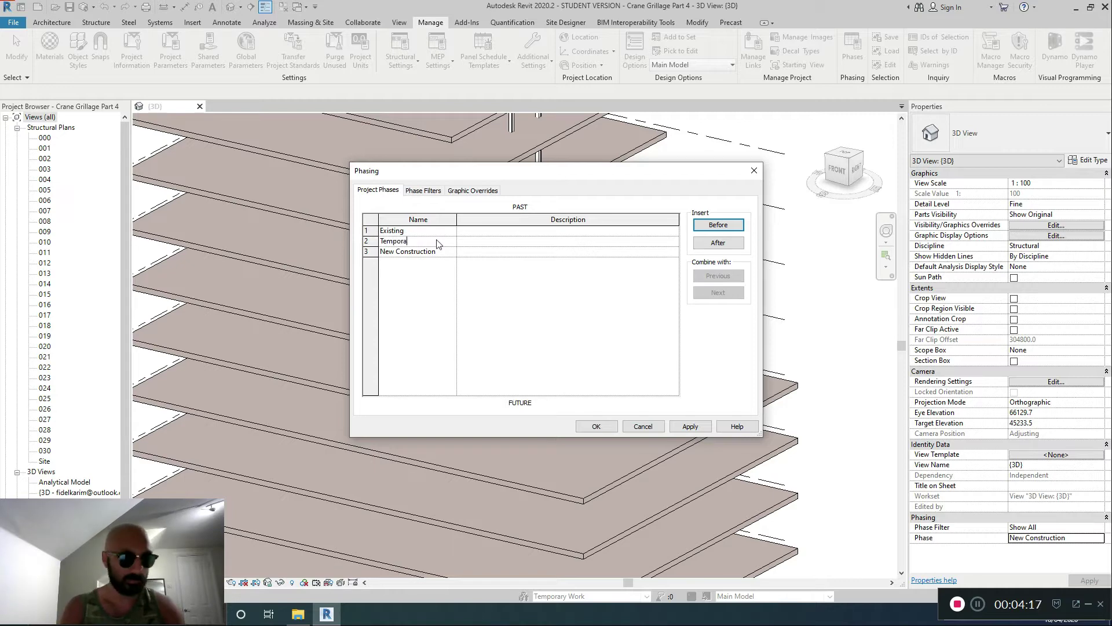
{"action": "type", "text": "ray"}
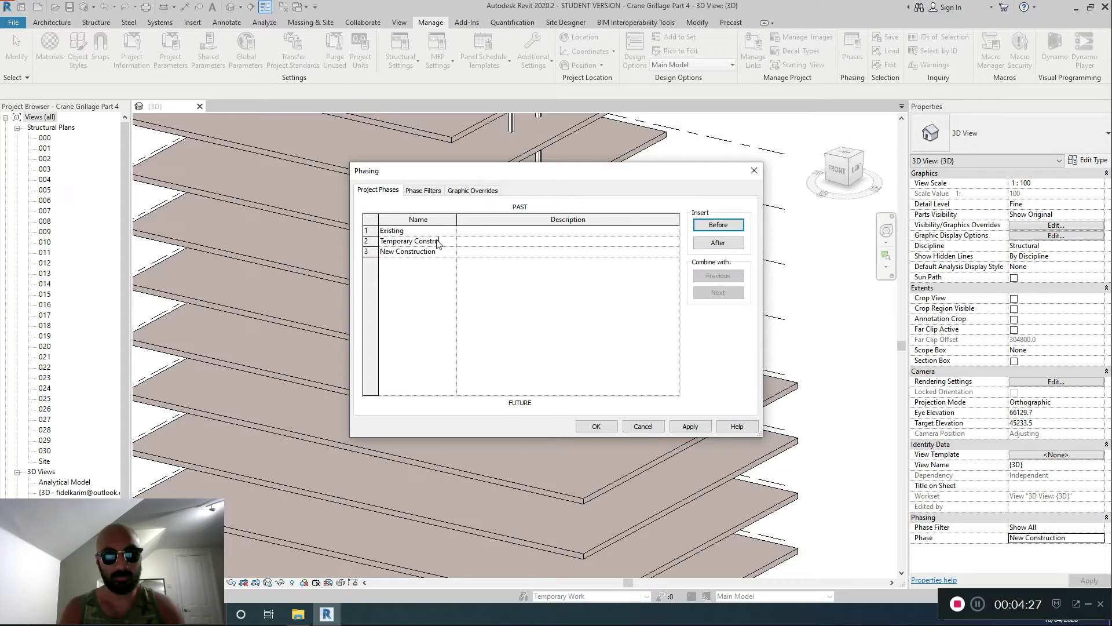
{"action": "type", "text": "n"}
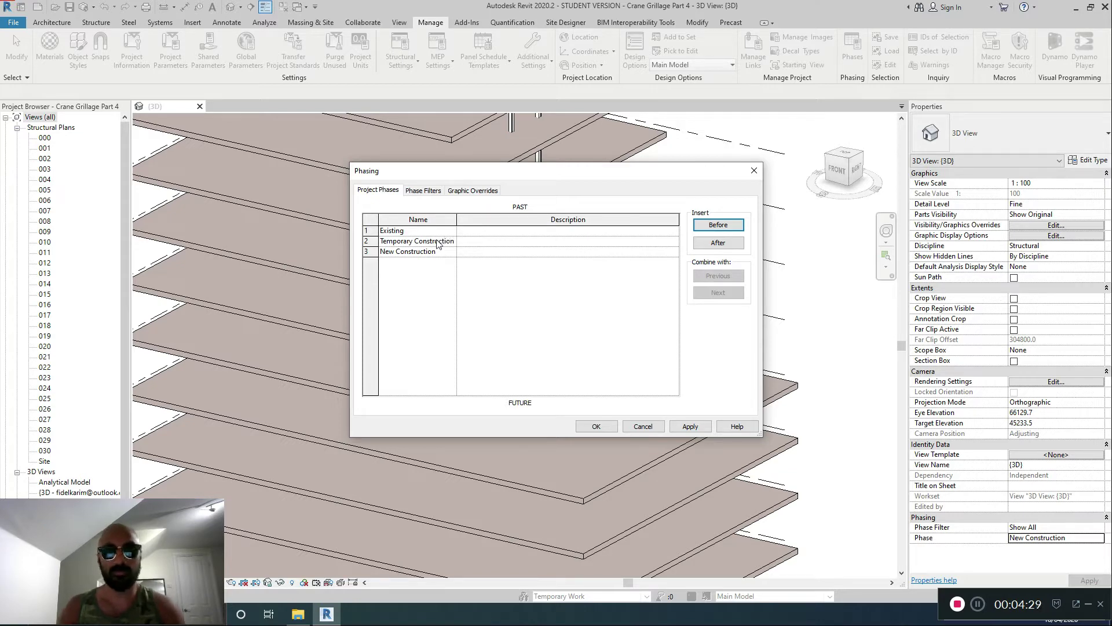
{"action": "left_click", "coordinate": [690, 426]}
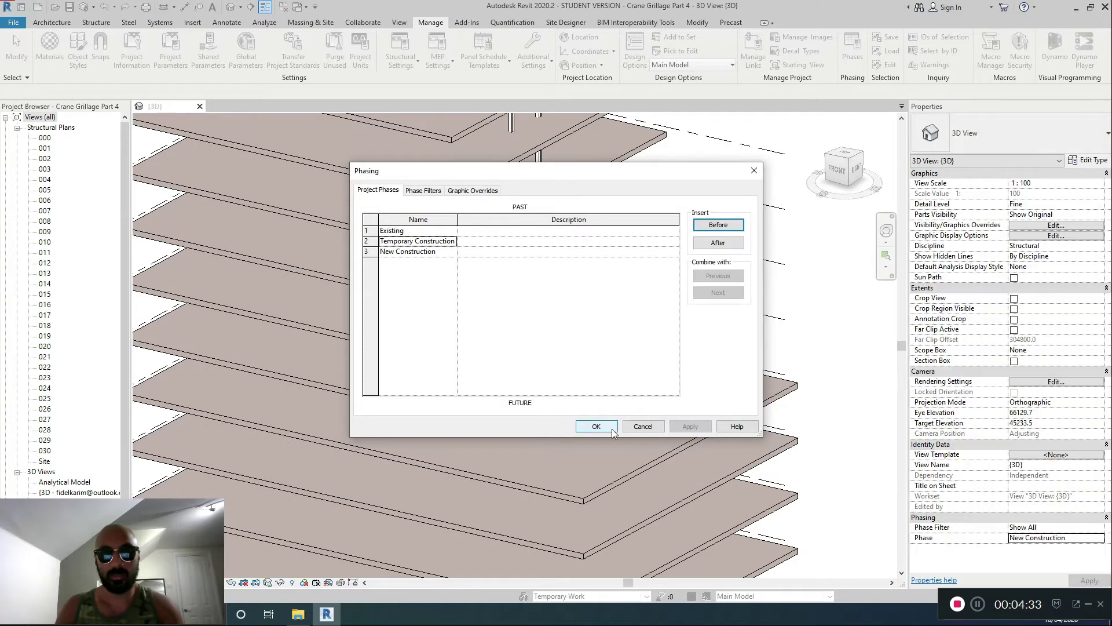
{"action": "left_click", "coordinate": [613, 430]}
Step: Select the crane legs and set their created phase to Temporary Construction
{"action": "left_click", "coordinate": [538, 274]}
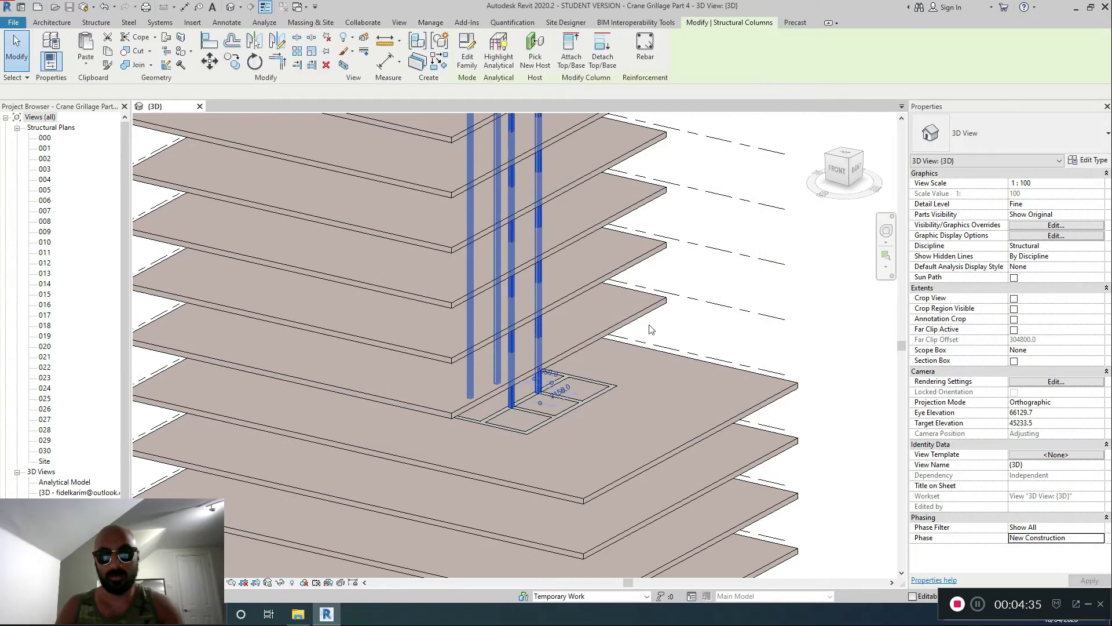
{"action": "left_click", "coordinate": [1104, 382]}
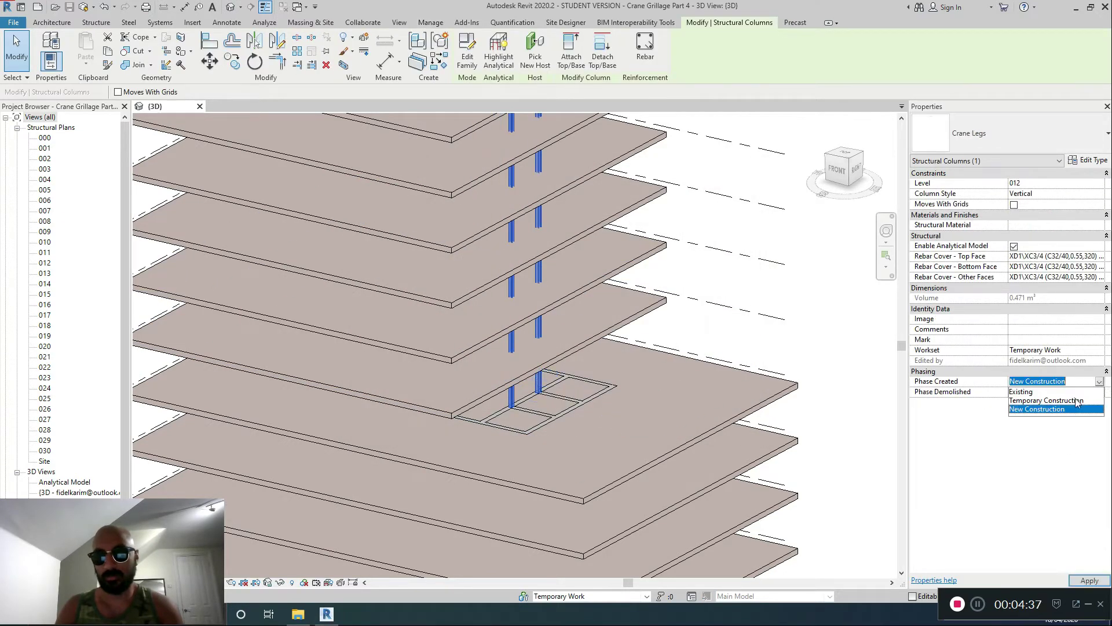
{"action": "left_click", "coordinate": [1048, 411]}
{"action": "left_click", "coordinate": [820, 289]}
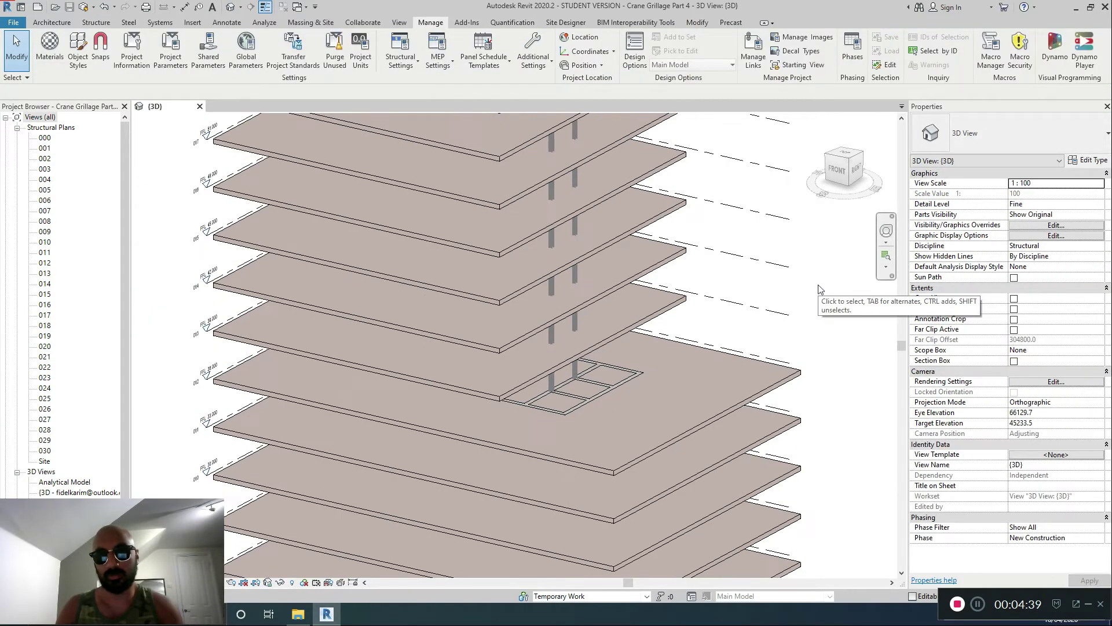
{"action": "middle_click_drag", "start_coordinate": [820, 289], "coordinate": [833, 380], "text": "shift"}
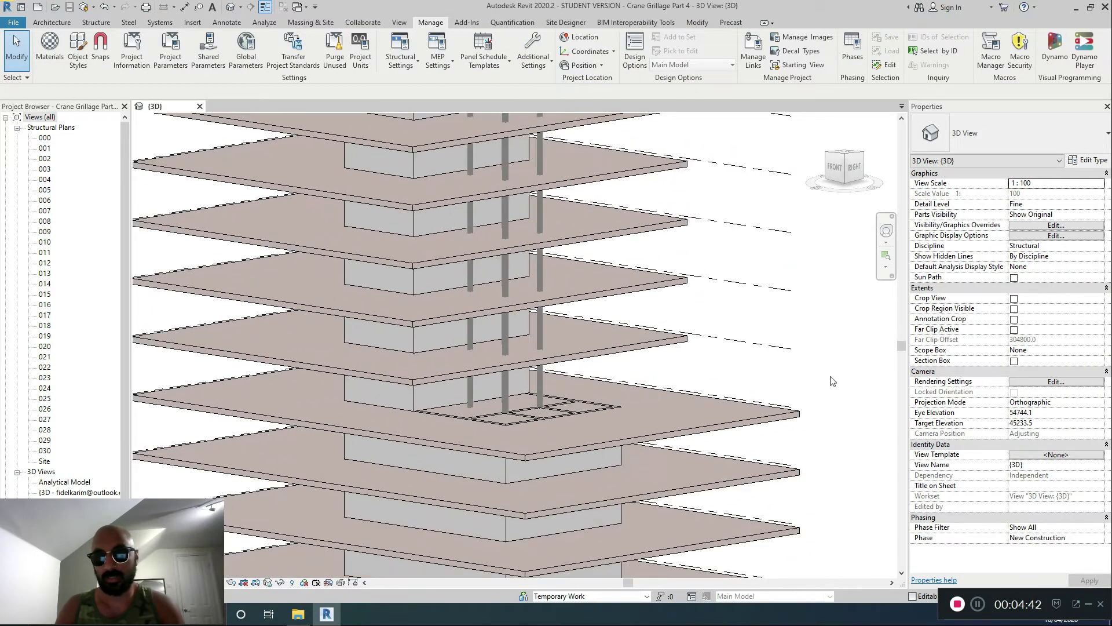
{"action": "left_click", "coordinate": [1055, 225]}
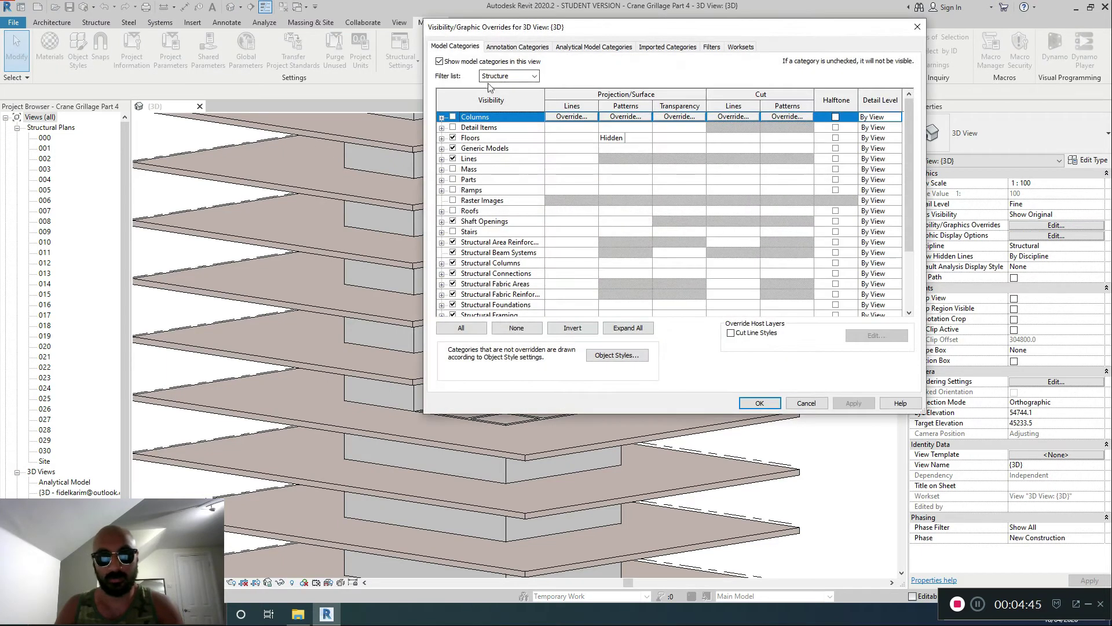
{"action": "scroll", "coordinate": [524, 174], "scroll_direction": "down", "scroll_amount": 3}
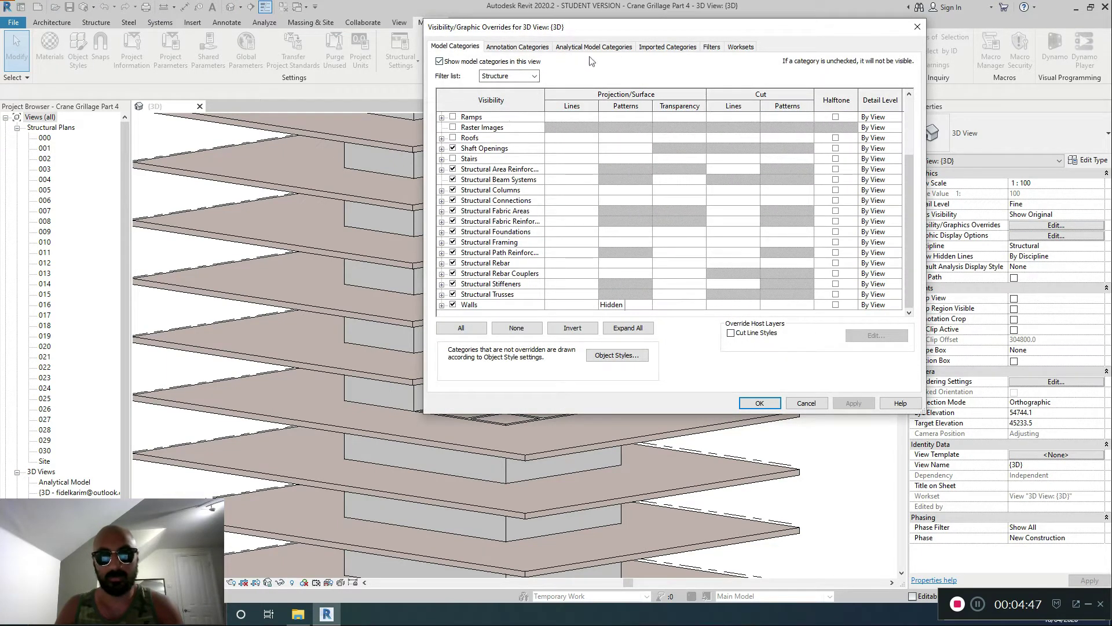
{"action": "left_click", "coordinate": [917, 27]}
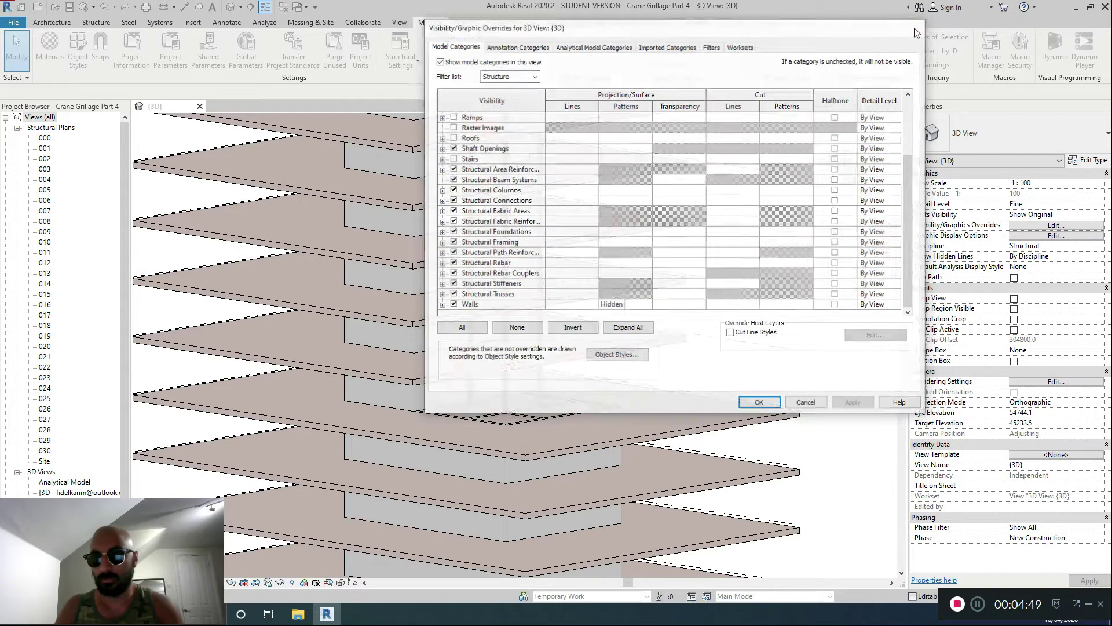
Step: Set the 3D view's phase filter to None
{"action": "left_click", "coordinate": [1104, 531]}
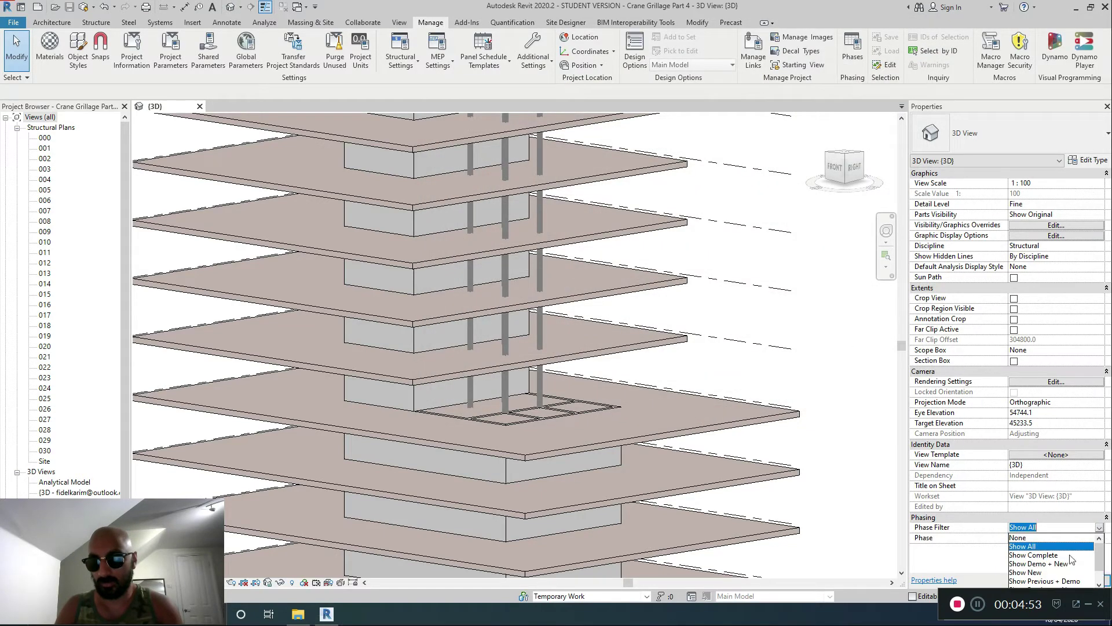
{"action": "scroll", "coordinate": [1071, 559], "scroll_direction": "down", "scroll_amount": 1}
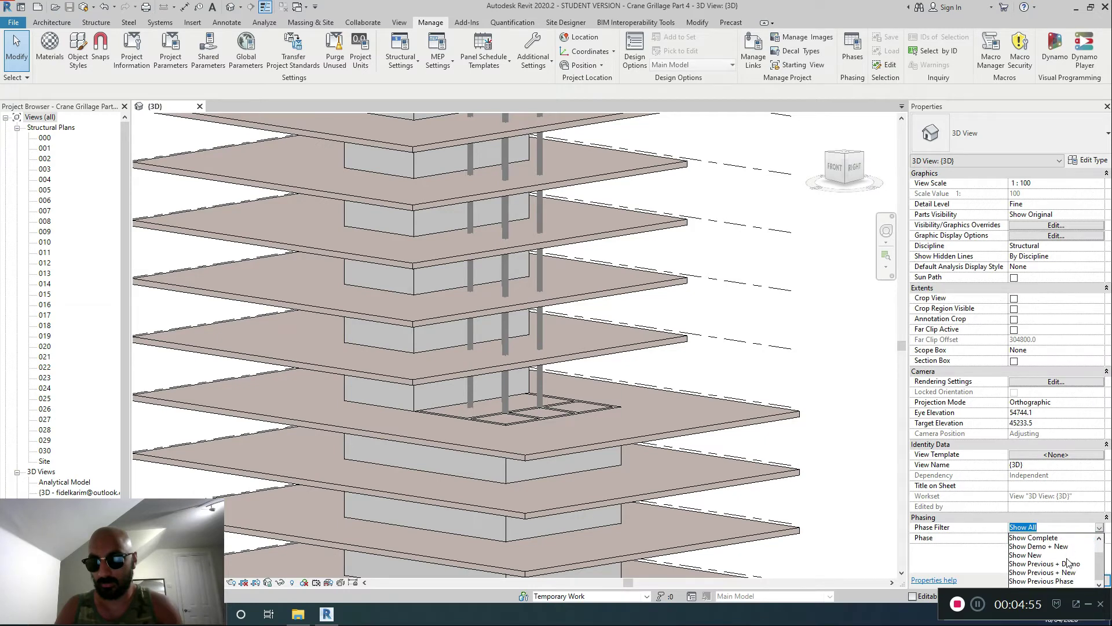
{"action": "scroll", "coordinate": [1037, 564], "scroll_direction": "up", "scroll_amount": 1}
{"action": "left_click", "coordinate": [1036, 537]}
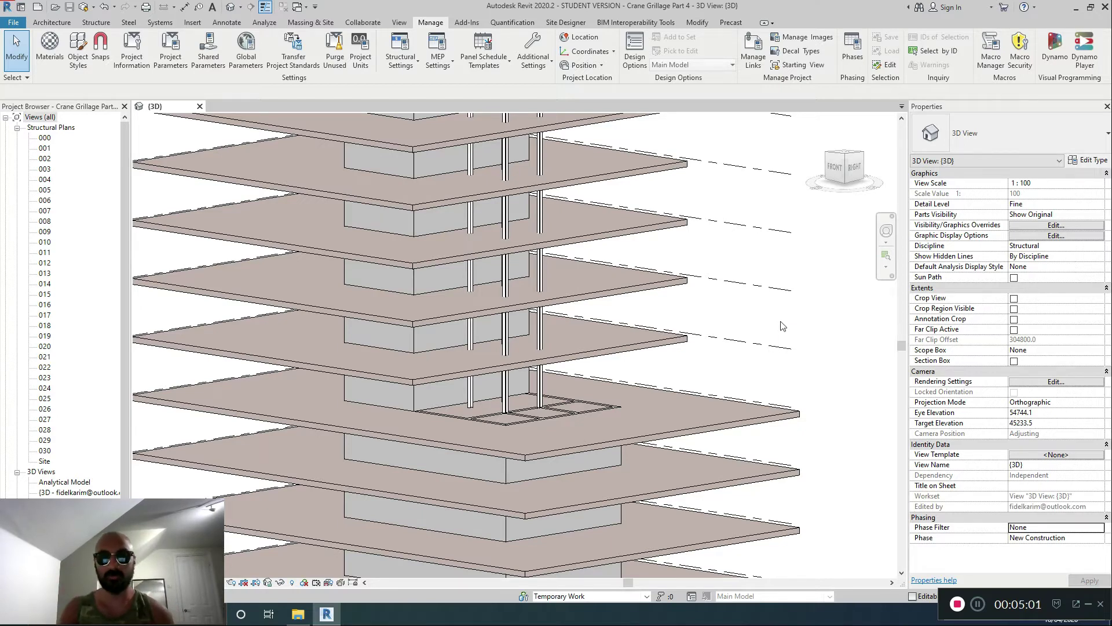
Step: Examine the crane legs, the framed slab opening at their base and the surrounding floors from several angles in the 3D view
{"action": "middle_click_drag", "start_coordinate": [781, 326], "coordinate": [732, 335], "text": "shift"}
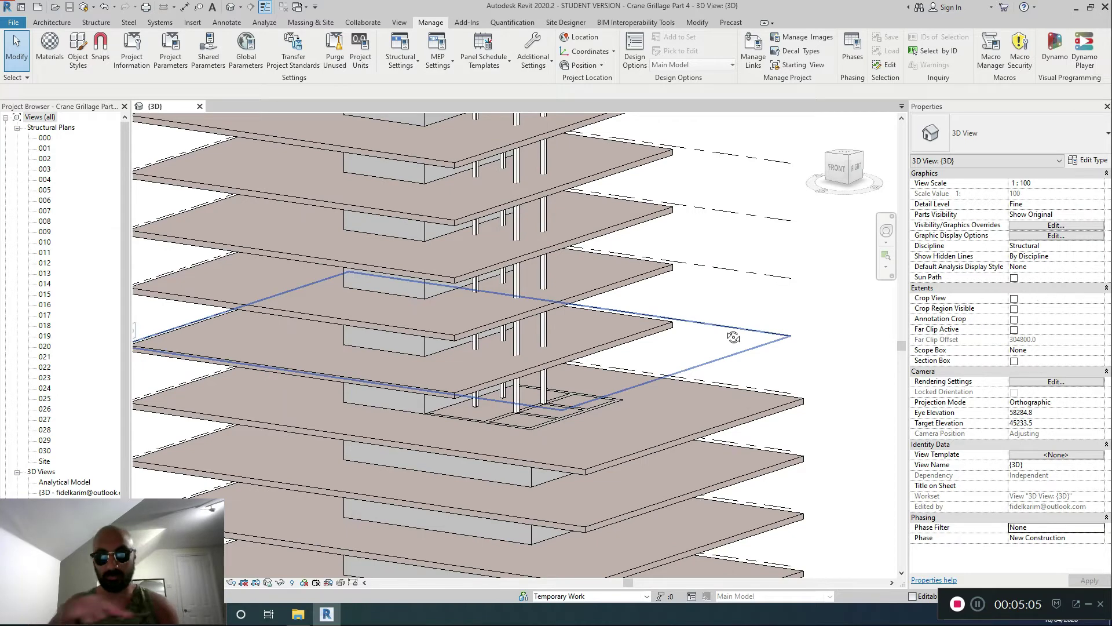
{"action": "middle_click_drag", "start_coordinate": [733, 337], "coordinate": [762, 328], "text": "shift"}
{"action": "scroll", "coordinate": [666, 358], "scroll_direction": "up", "scroll_amount": 1}
{"action": "middle_click_drag", "start_coordinate": [667, 358], "coordinate": [712, 322]}
{"action": "scroll", "coordinate": [705, 331], "scroll_direction": "down", "scroll_amount": 2}
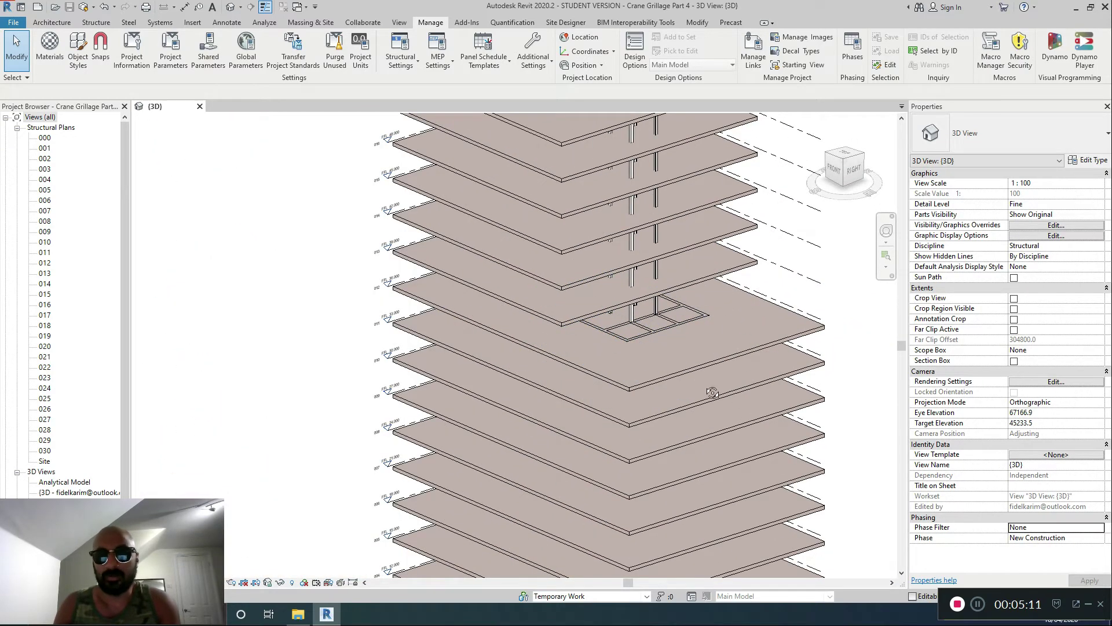
{"action": "middle_click_drag", "start_coordinate": [716, 392], "coordinate": [734, 360], "text": "shift"}
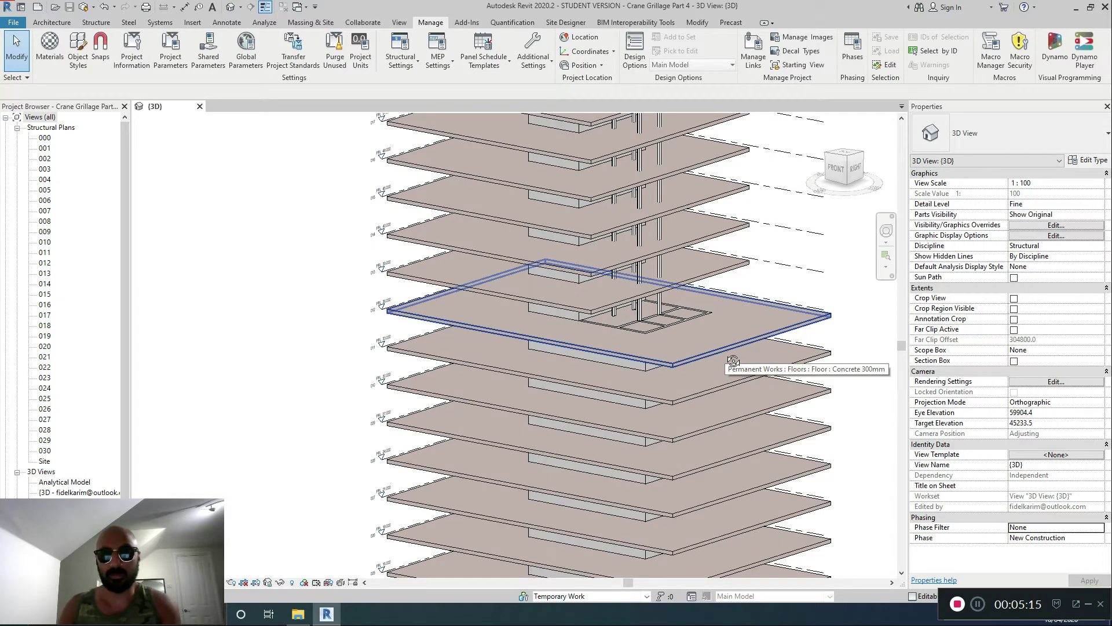
{"action": "middle_click_drag", "start_coordinate": [620, 329], "coordinate": [564, 413]}
{"action": "scroll", "coordinate": [462, 380], "scroll_direction": "up", "scroll_amount": 2}
{"action": "mouse_move", "coordinate": [443, 382]}
{"action": "middle_mouse_down", "text": "shift"}
{"action": "mouse_move", "coordinate": [435, 311]}
{"action": "mouse_move", "coordinate": [458, 411]}
{"action": "mouse_move", "coordinate": [446, 404]}
{"action": "middle_mouse_up", "text": "shift"}
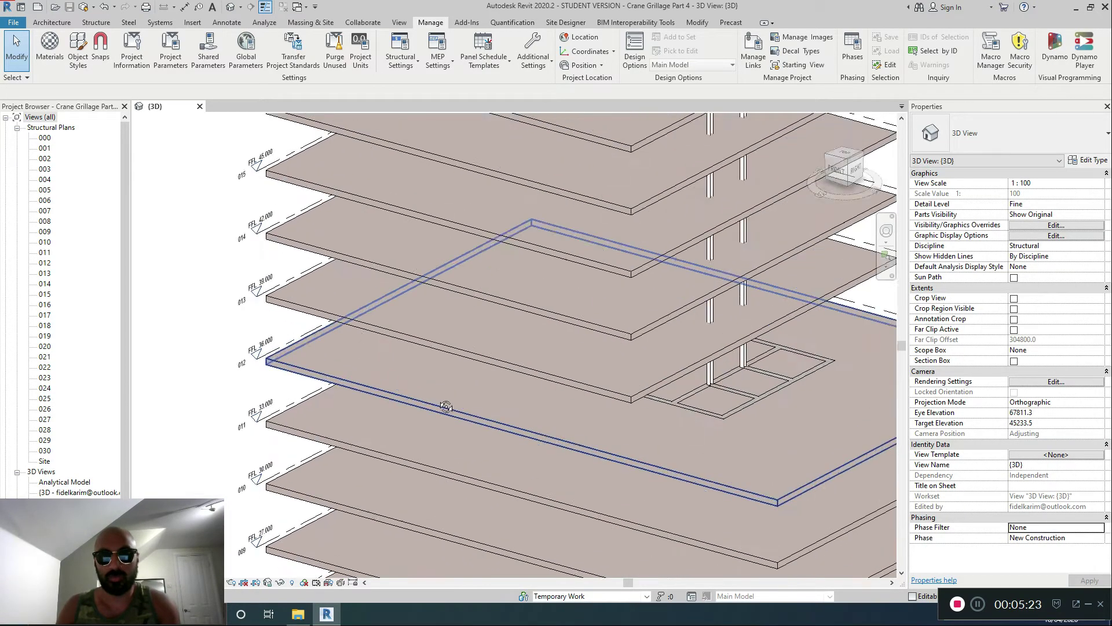
Step: Examine the view templates that can be assigned to the 3D view, leaving the assignment as it is
{"action": "scroll", "coordinate": [533, 391], "scroll_direction": "down", "scroll_amount": 5}
{"action": "middle_click_drag", "start_coordinate": [615, 389], "coordinate": [635, 410]}
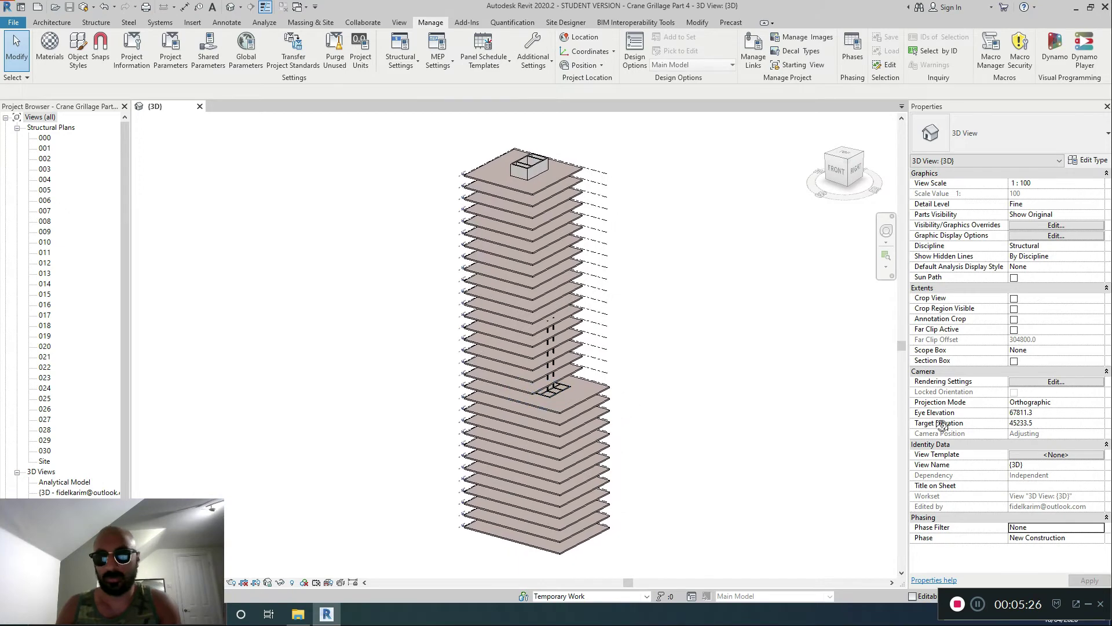
{"action": "left_click", "coordinate": [1072, 455]}
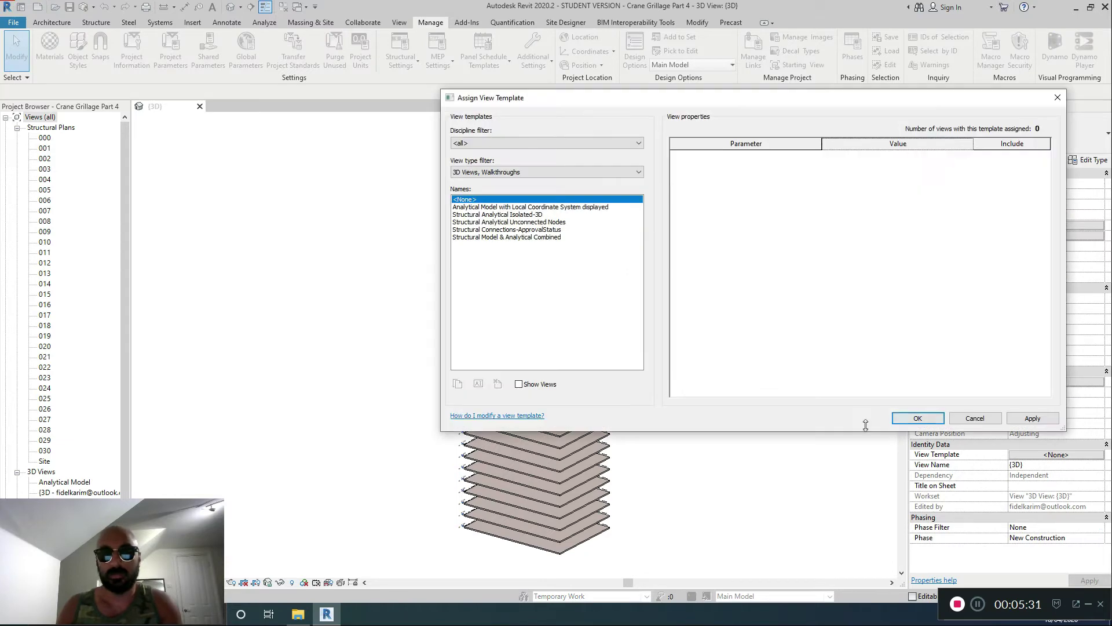
{"action": "left_click", "coordinate": [1060, 98]}
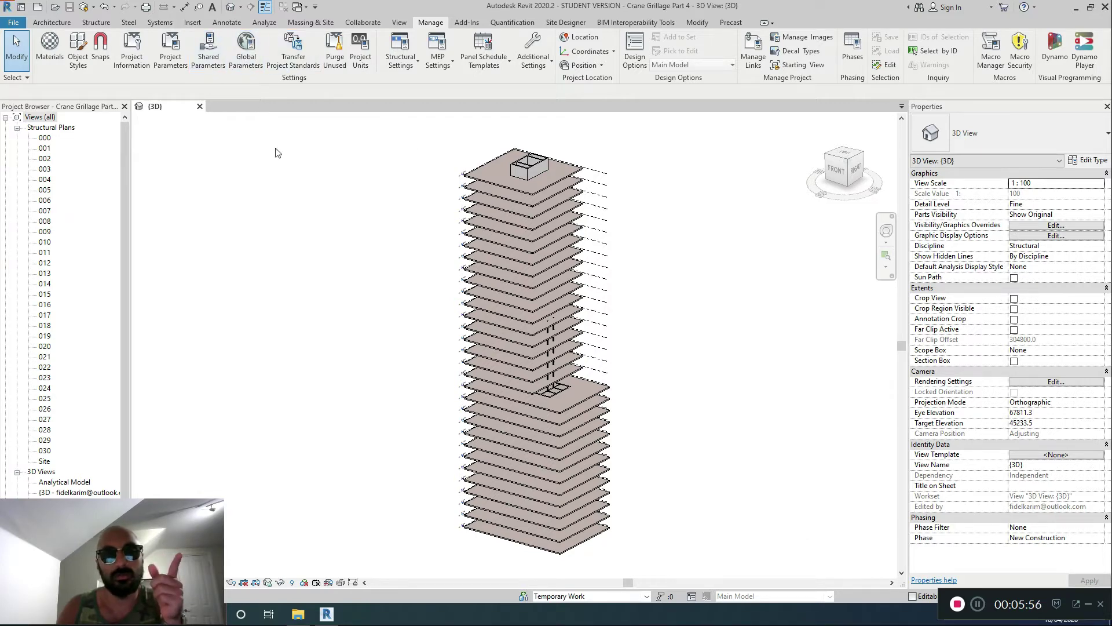
{"action": "left_click", "coordinate": [399, 22]}
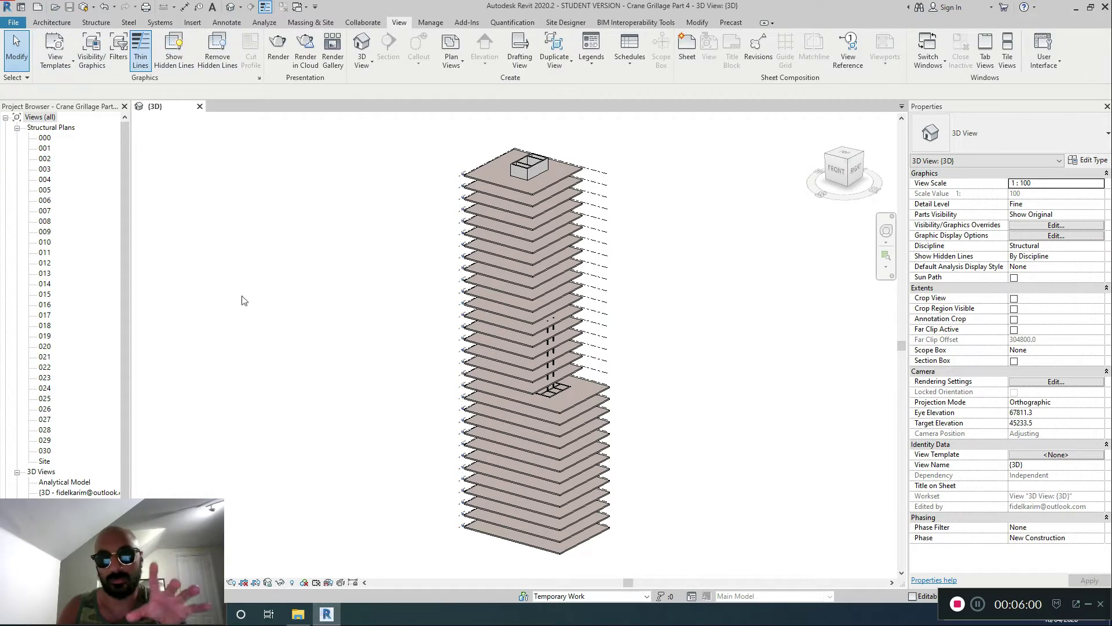
{"action": "left_click", "coordinate": [1037, 454]}
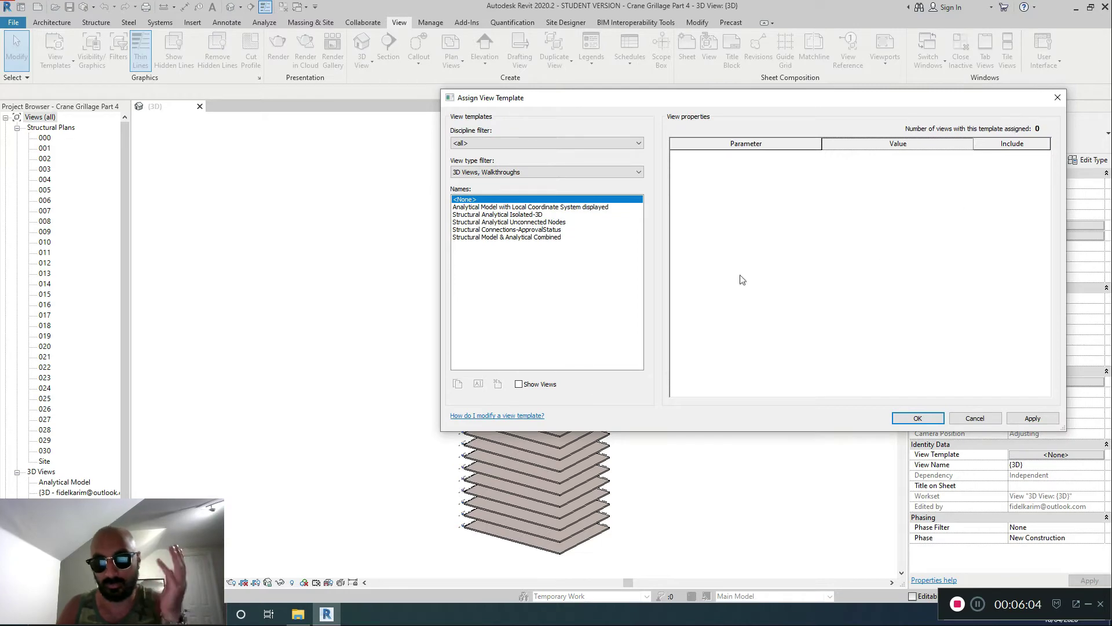
{"action": "left_click", "coordinate": [1057, 100]}
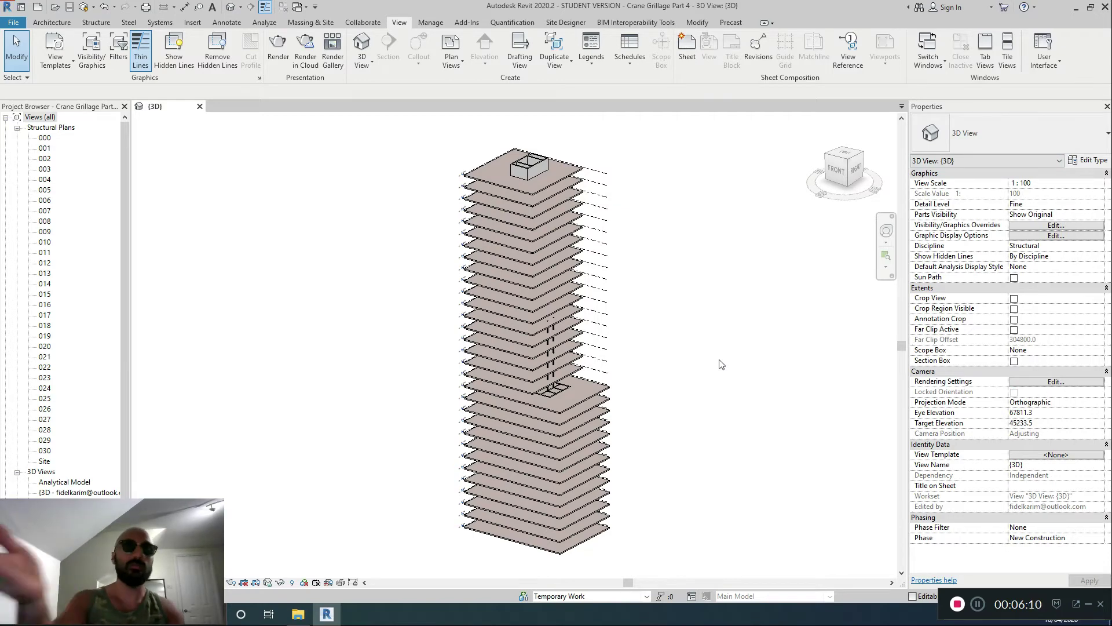
Step: Create a view template named 3D from the current 3D view
{"action": "left_click", "coordinate": [65, 54]}
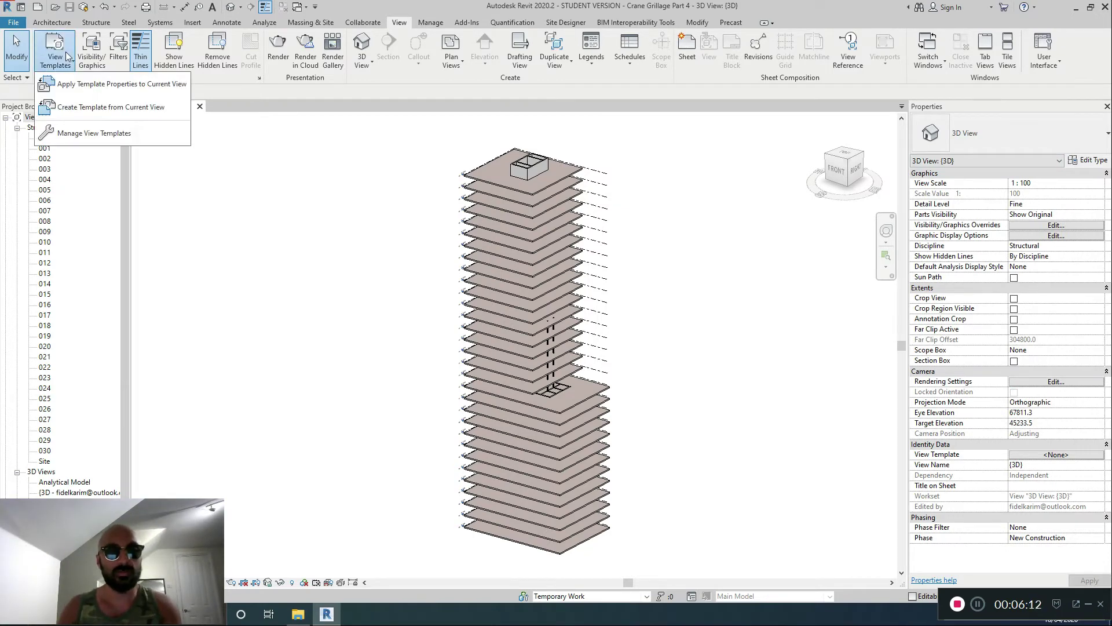
{"action": "left_click", "coordinate": [78, 110]}
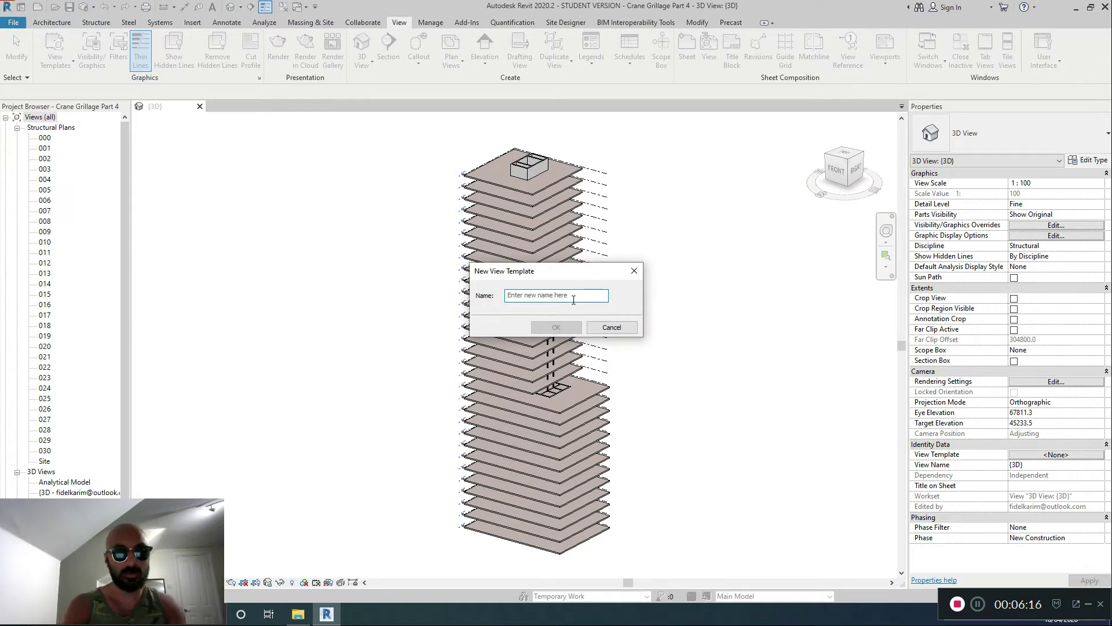
{"action": "type", "text": "£D"}
{"action": "key", "text": "BackSpace"}
{"action": "type", "text": "3d"}
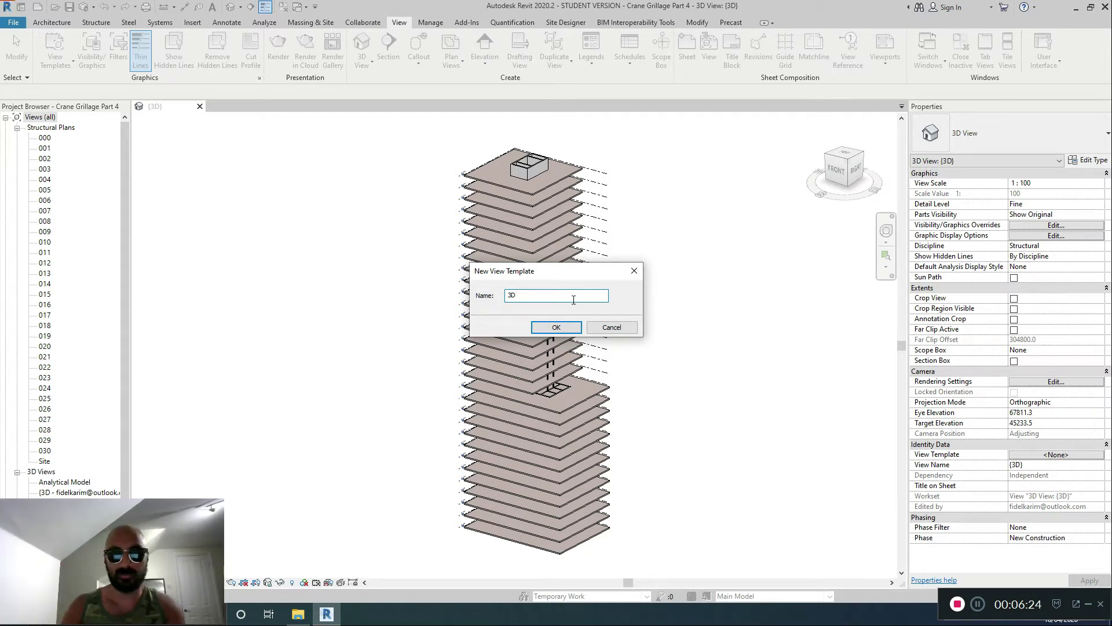
{"action": "left_click", "coordinate": [547, 328]}
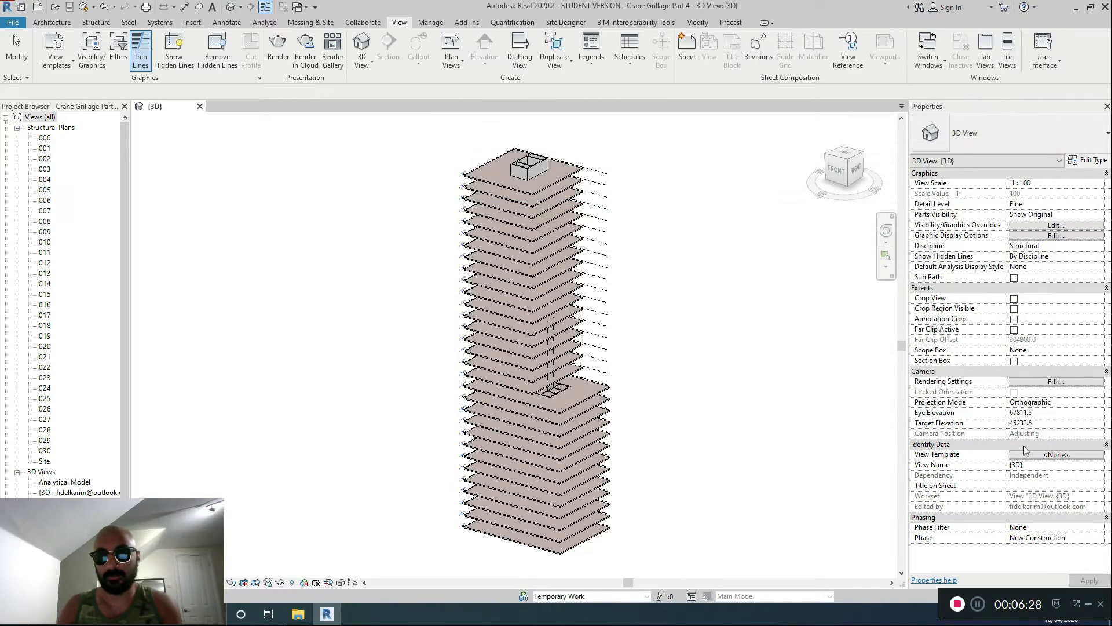
{"action": "left_click", "coordinate": [917, 417]}
Step: Assign the 3D view template to the current 3D view
{"action": "left_click", "coordinate": [1048, 456]}
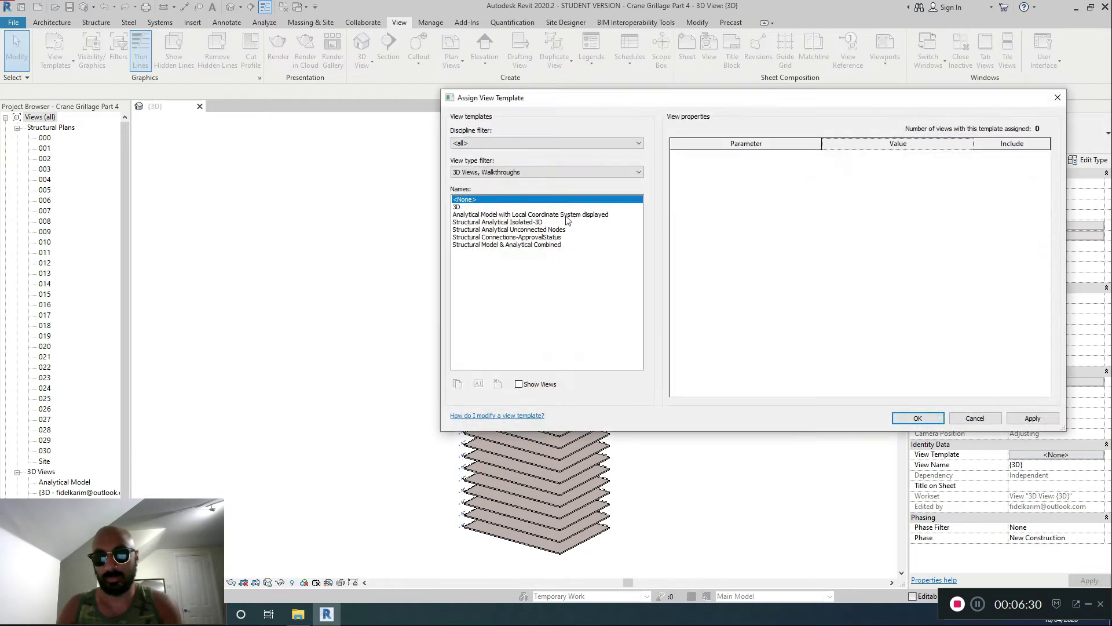
{"action": "left_click", "coordinate": [524, 207]}
{"action": "left_click", "coordinate": [917, 417]}
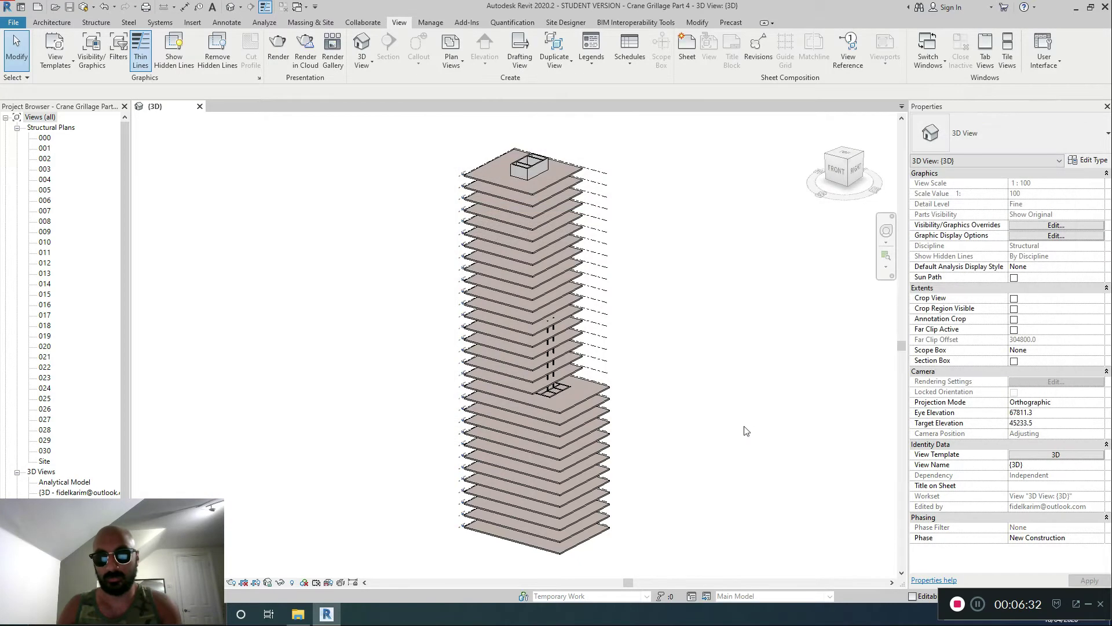
{"action": "middle_click_drag", "start_coordinate": [728, 378], "coordinate": [695, 386], "text": "shift"}
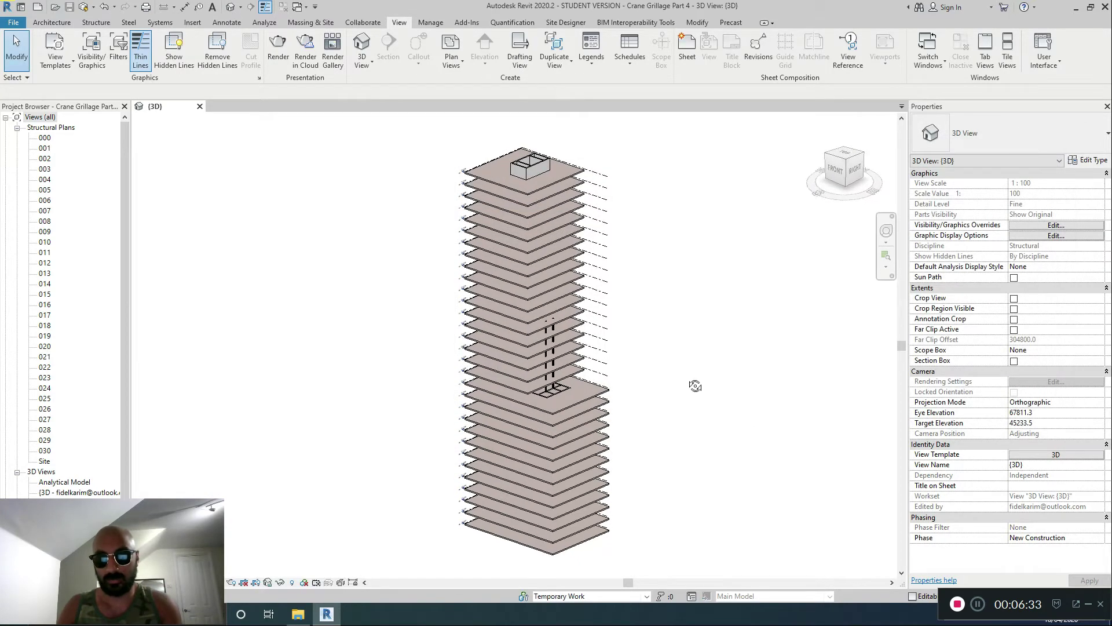
Step: Try the Structural Analytical Unconnected Nodes template on the 3D view and switch back to the 3D template
{"action": "left_click", "coordinate": [1095, 458]}
{"action": "left_click", "coordinate": [545, 230]}
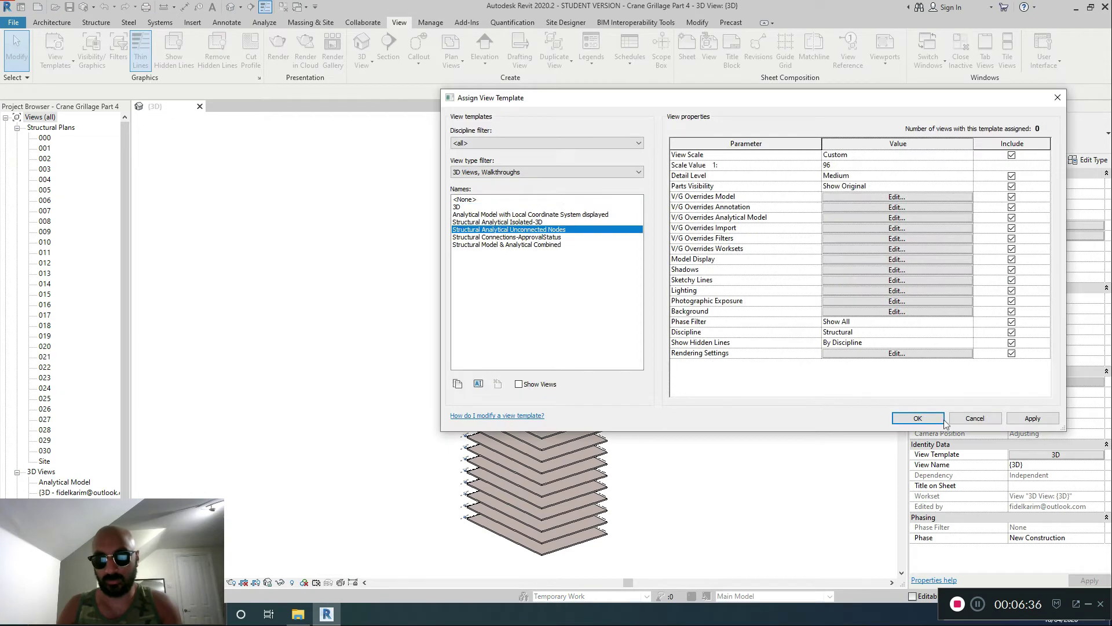
{"action": "left_click", "coordinate": [921, 417]}
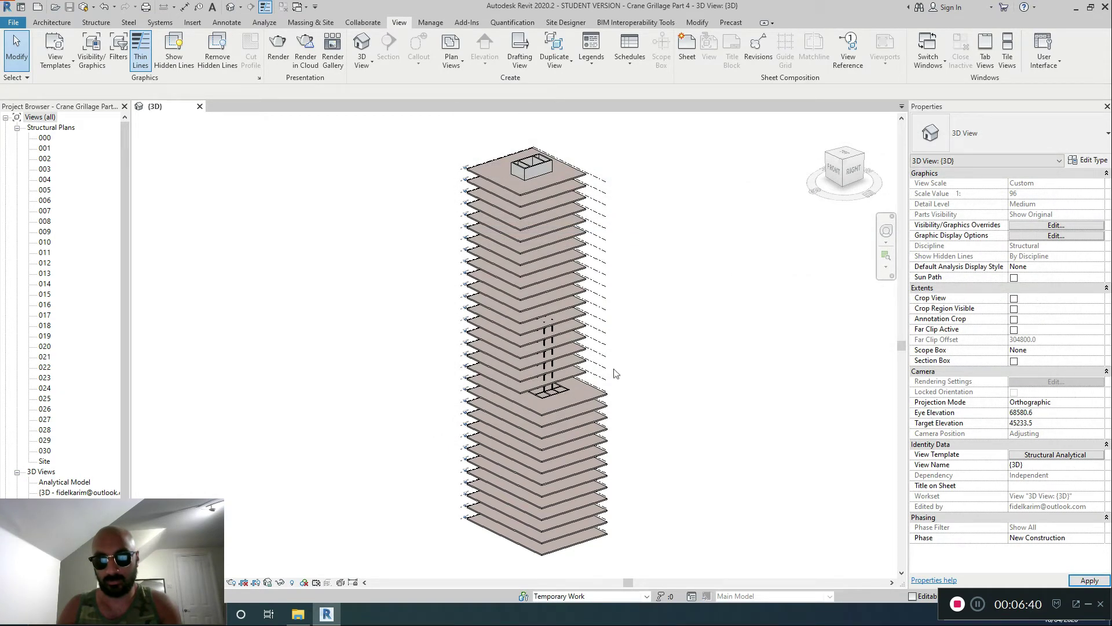
{"action": "middle_click_drag", "start_coordinate": [588, 392], "coordinate": [774, 291], "text": "shift"}
{"action": "left_click", "coordinate": [1055, 455]}
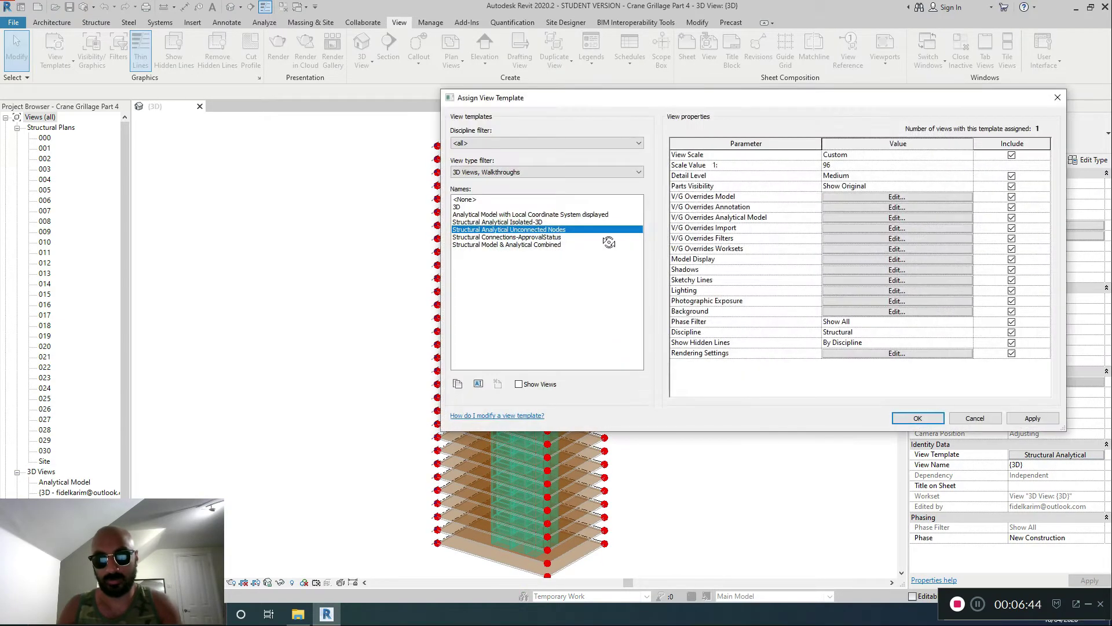
{"action": "left_click", "coordinate": [528, 207]}
{"action": "left_click", "coordinate": [918, 419]}
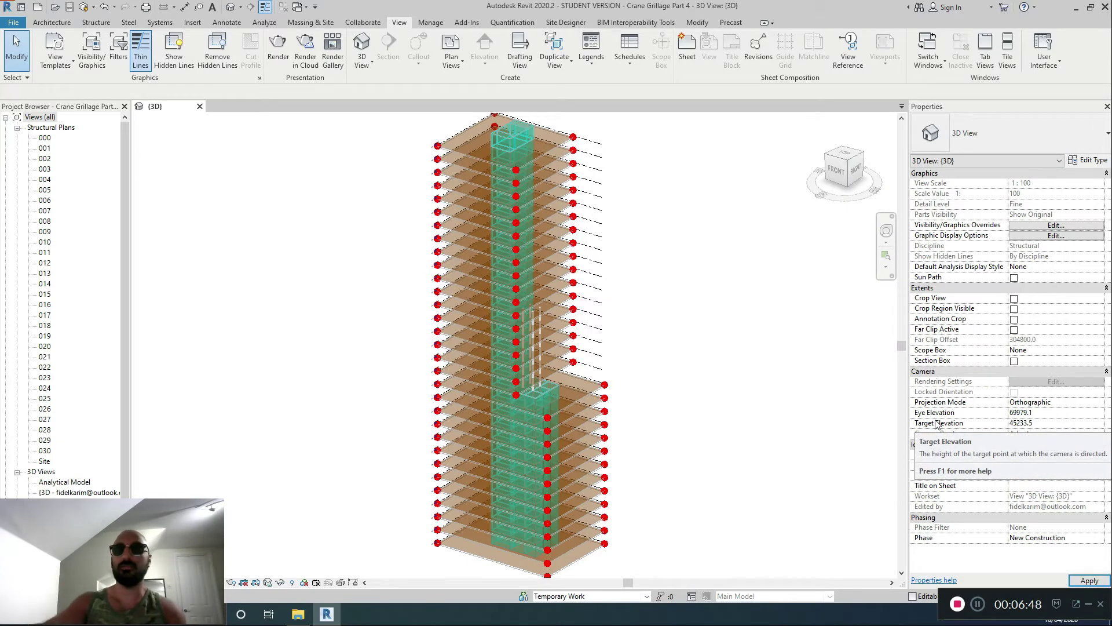
Step: Examine the 3D view's visibility/graphics overrides and the parameters included in its 3D template
{"action": "left_click", "coordinate": [1055, 226]}
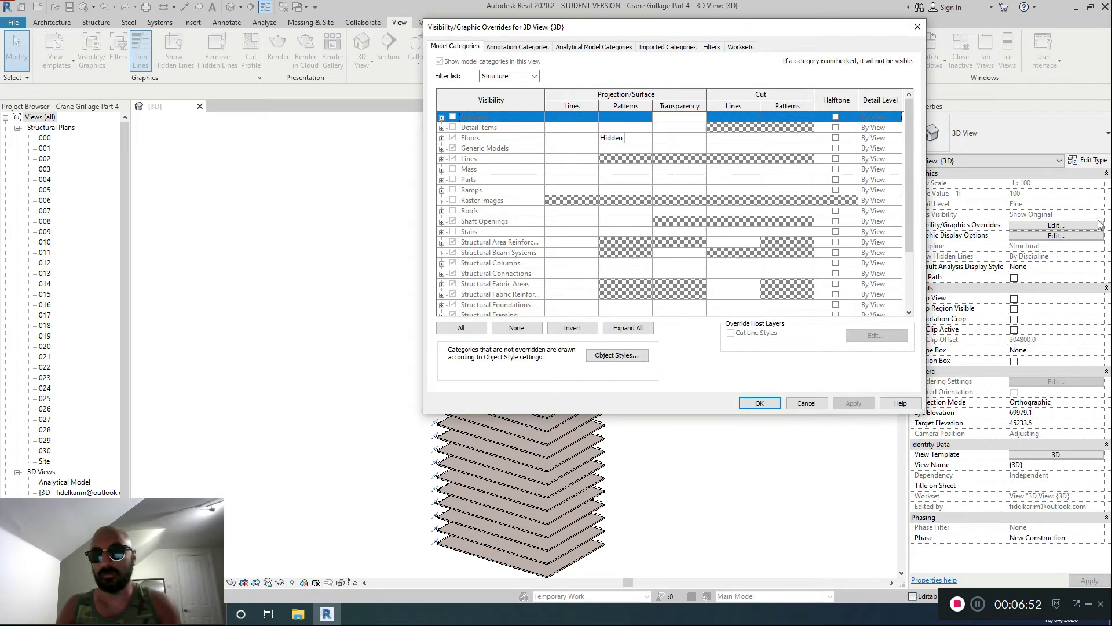
{"action": "left_click", "coordinate": [791, 405]}
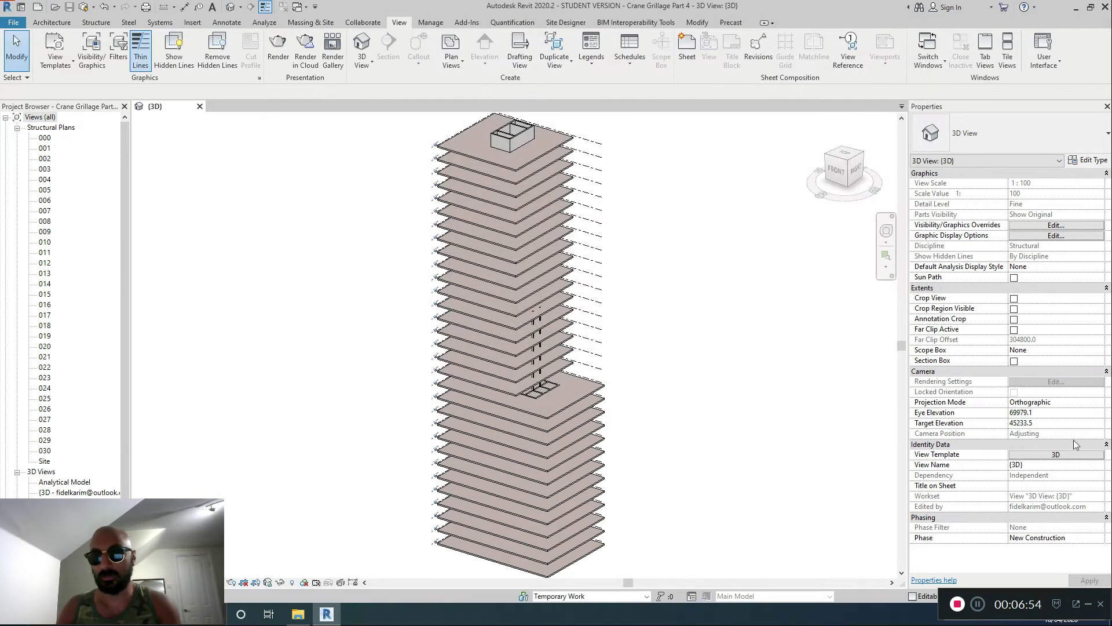
{"action": "left_click", "coordinate": [1057, 455]}
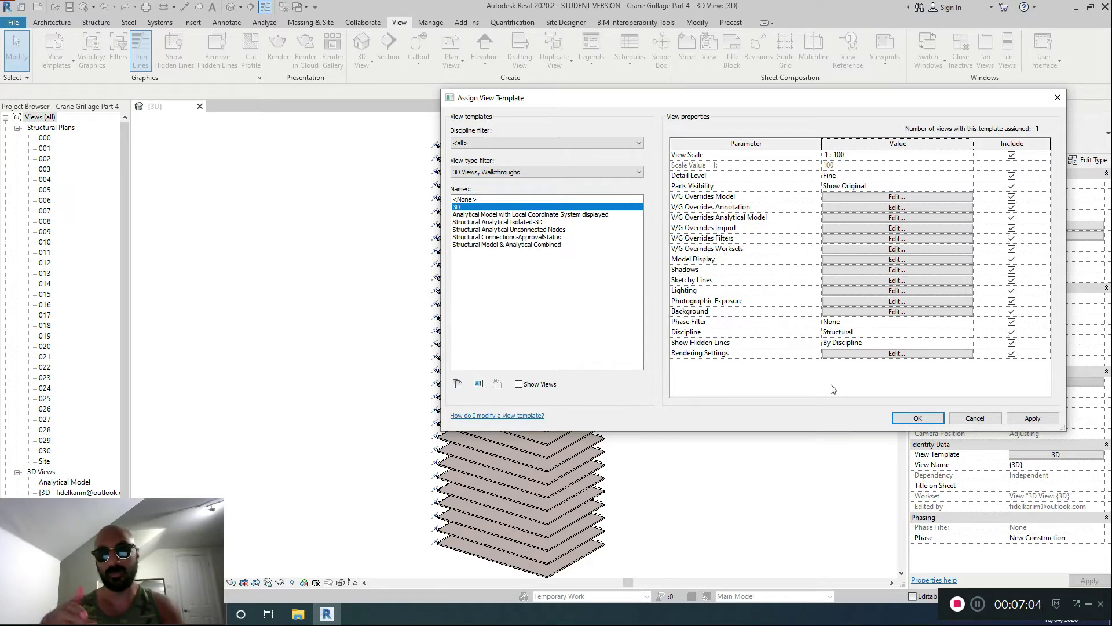
{"action": "left_click", "coordinate": [918, 417]}
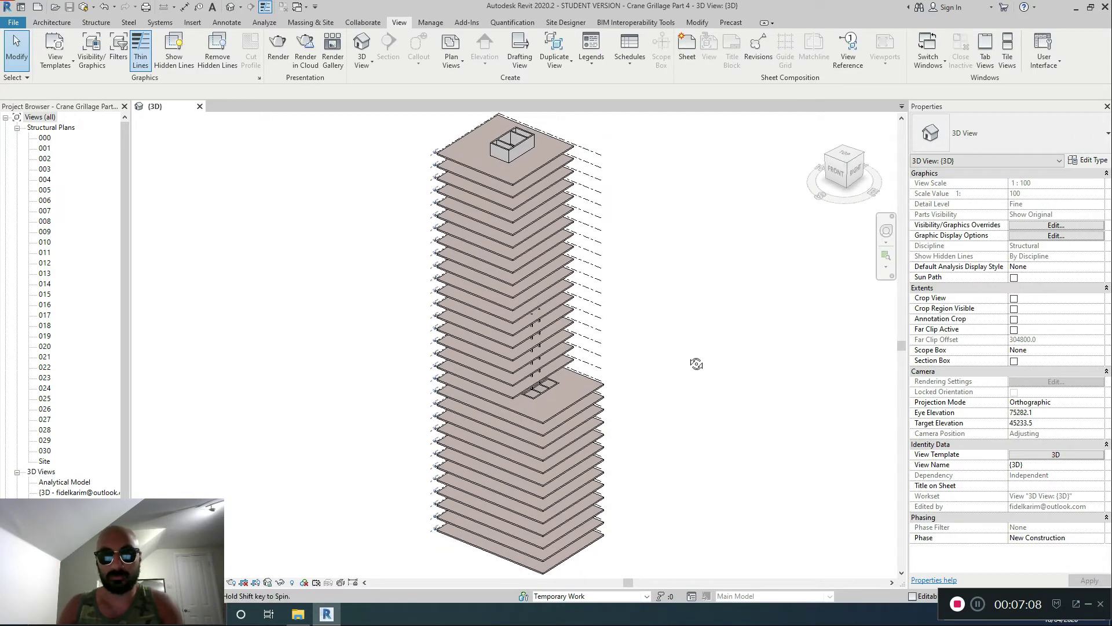
Step: Create a rule-based filter named Temporary Works from the filter overrides of the 3D view template
{"action": "left_click", "coordinate": [1055, 454]}
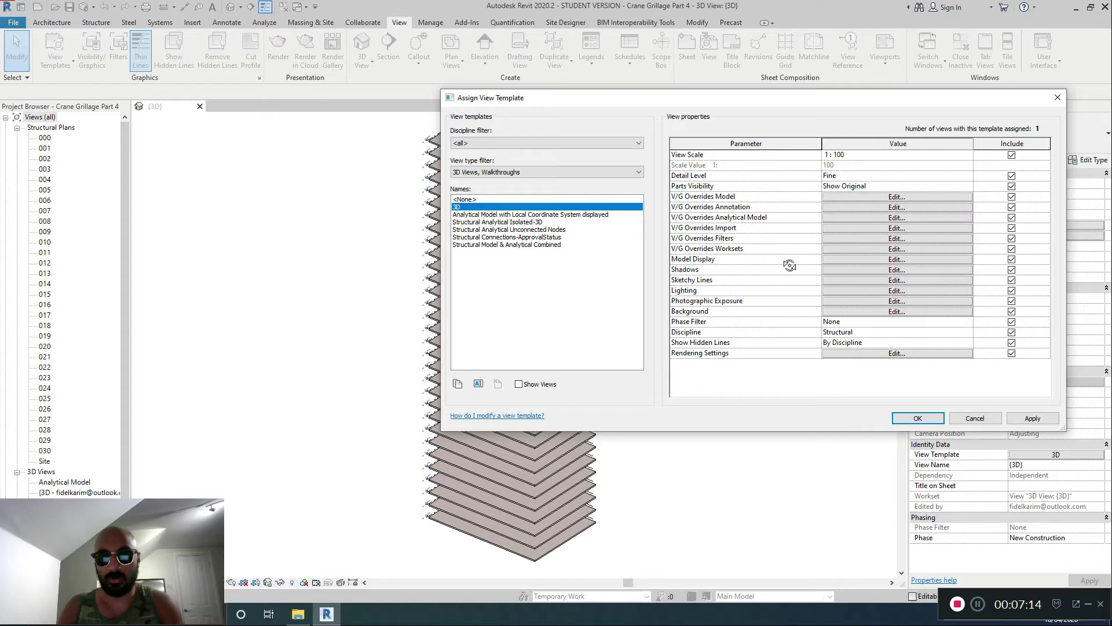
{"action": "left_click", "coordinate": [847, 240]}
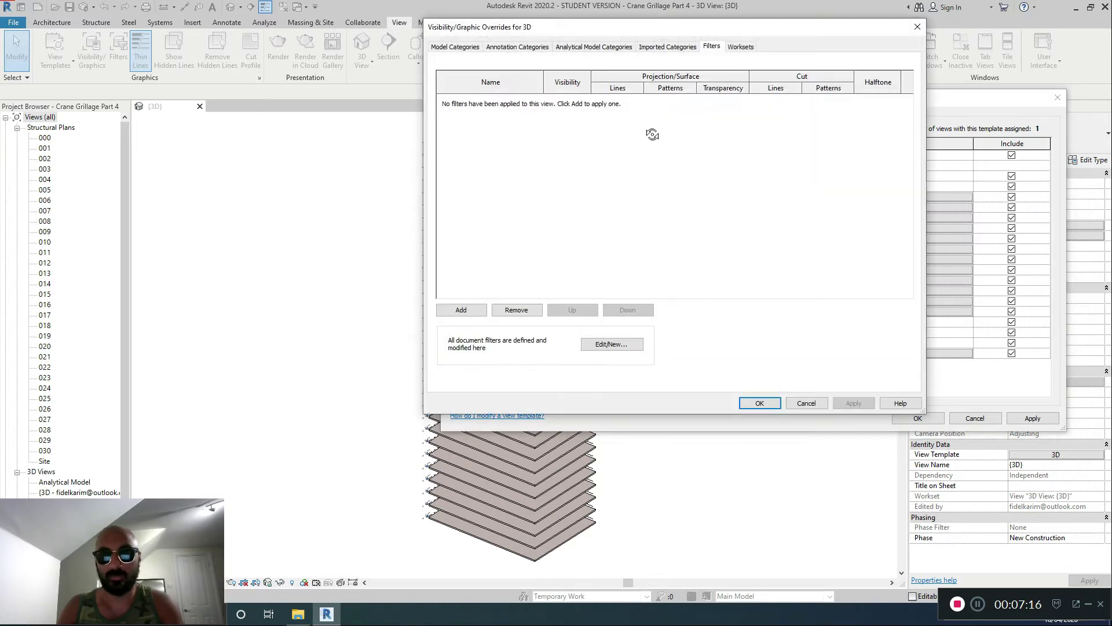
{"action": "left_click", "coordinate": [482, 312]}
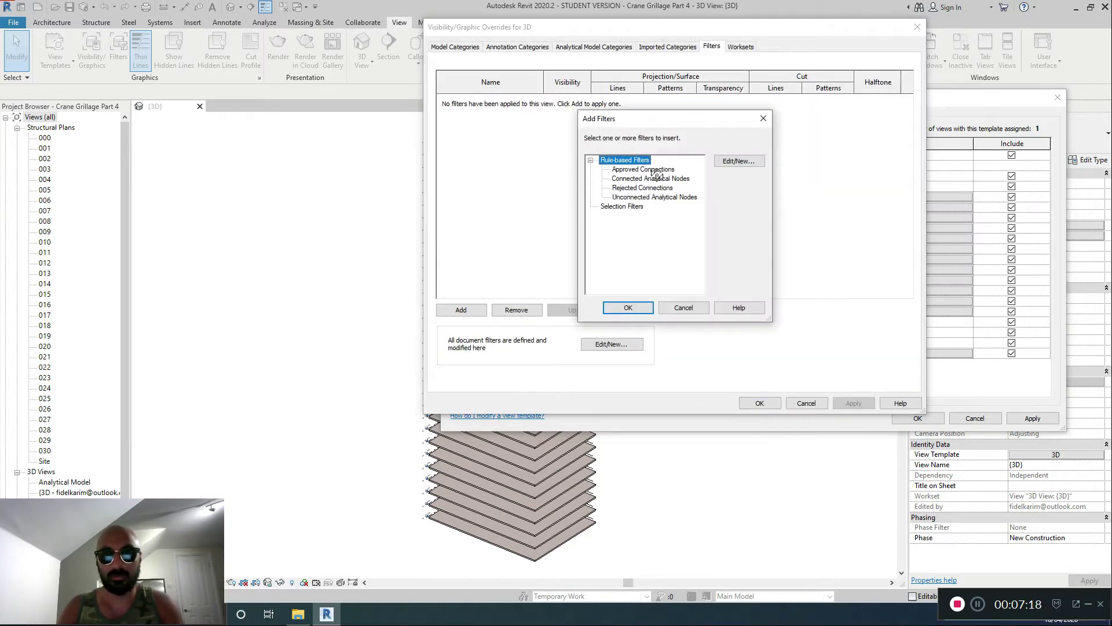
{"action": "left_click", "coordinate": [735, 162]}
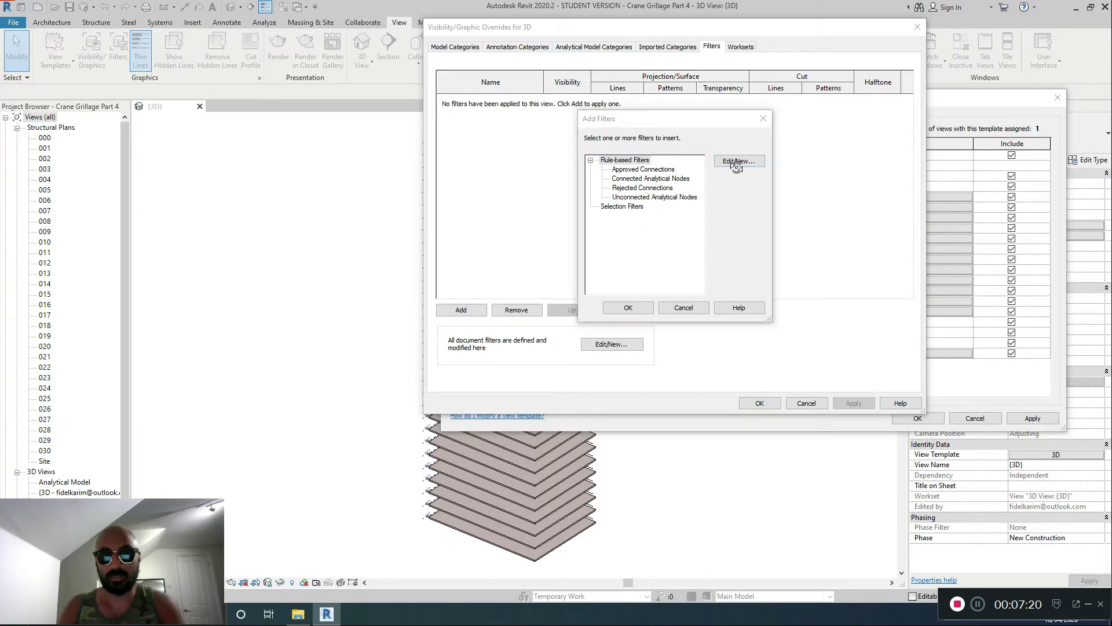
{"action": "left_click", "coordinate": [283, 295]}
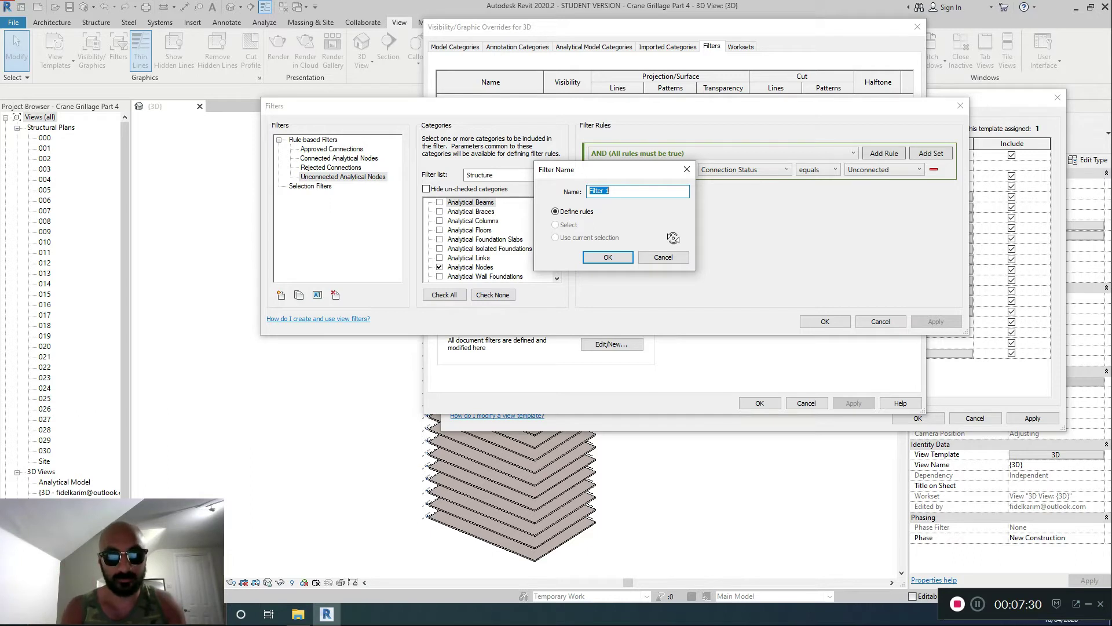
{"action": "type", "text": "Tem"}
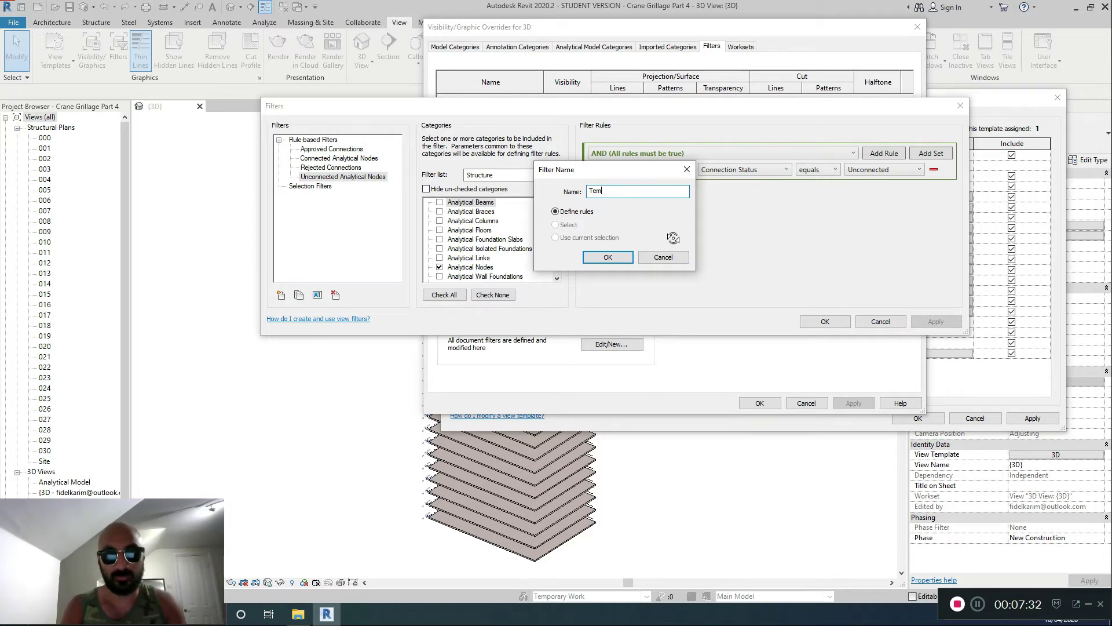
{"action": "type", "text": "porar"}
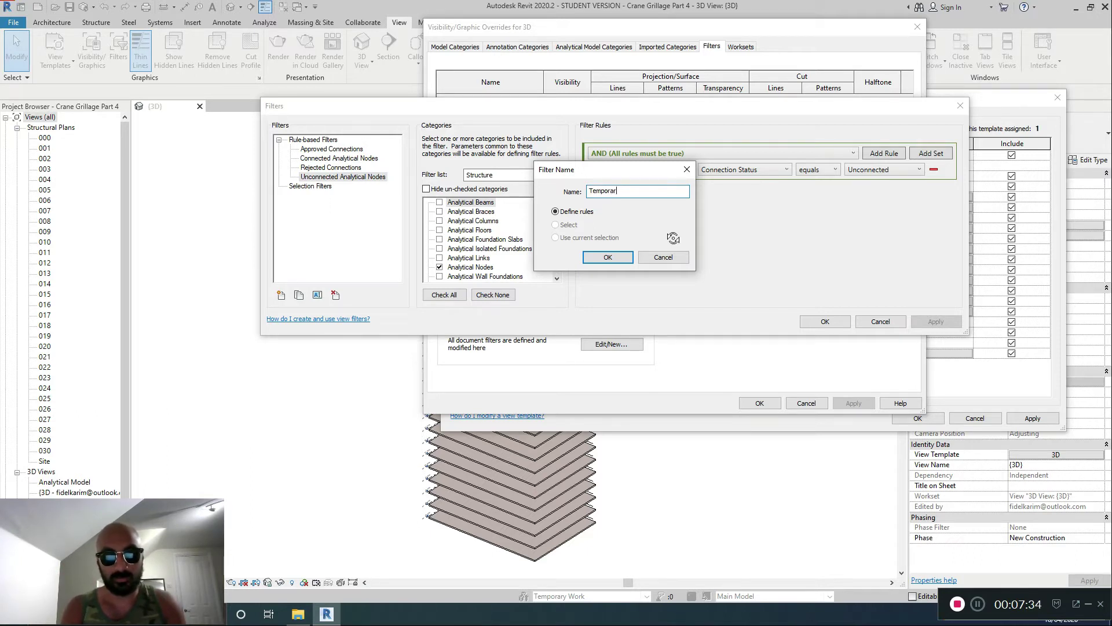
{"action": "type", "text": "y Works"}
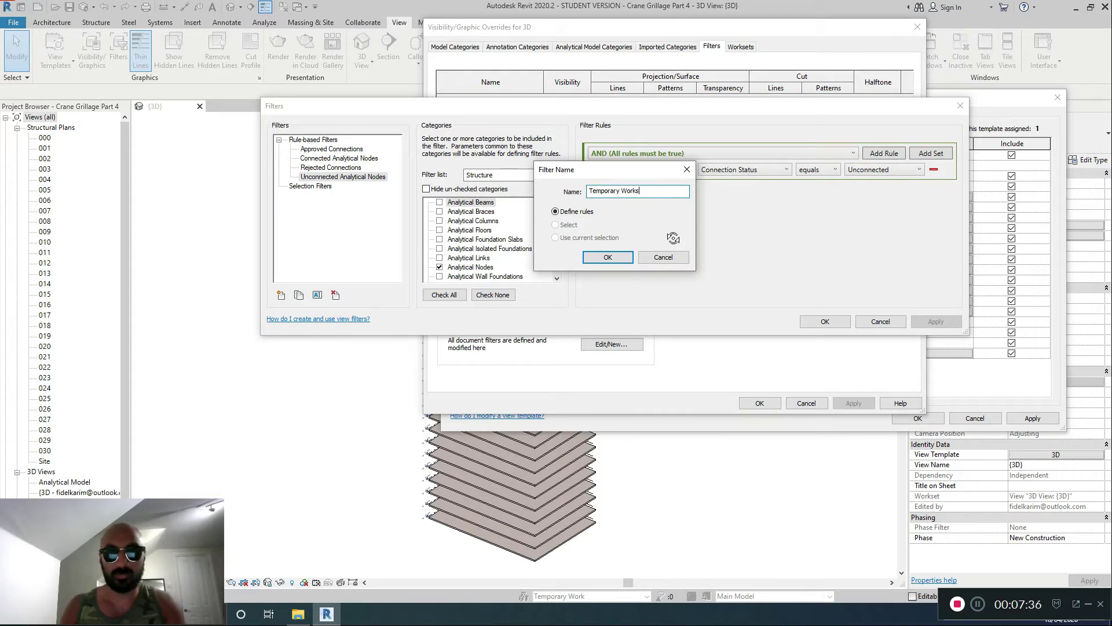
{"action": "left_click", "coordinate": [630, 260]}
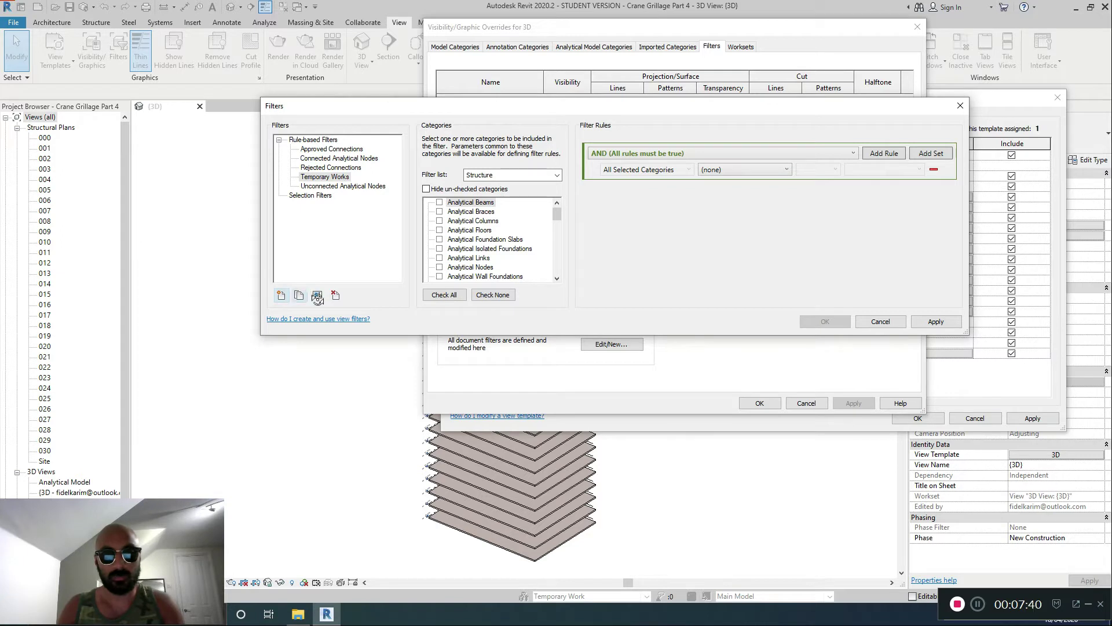
Step: Rename the Temporary Works filter as TEMPORARY WORKS and try to start another new filter
{"action": "left_click", "coordinate": [318, 296]}
{"action": "type", "text": "TEMPORARY WO"}
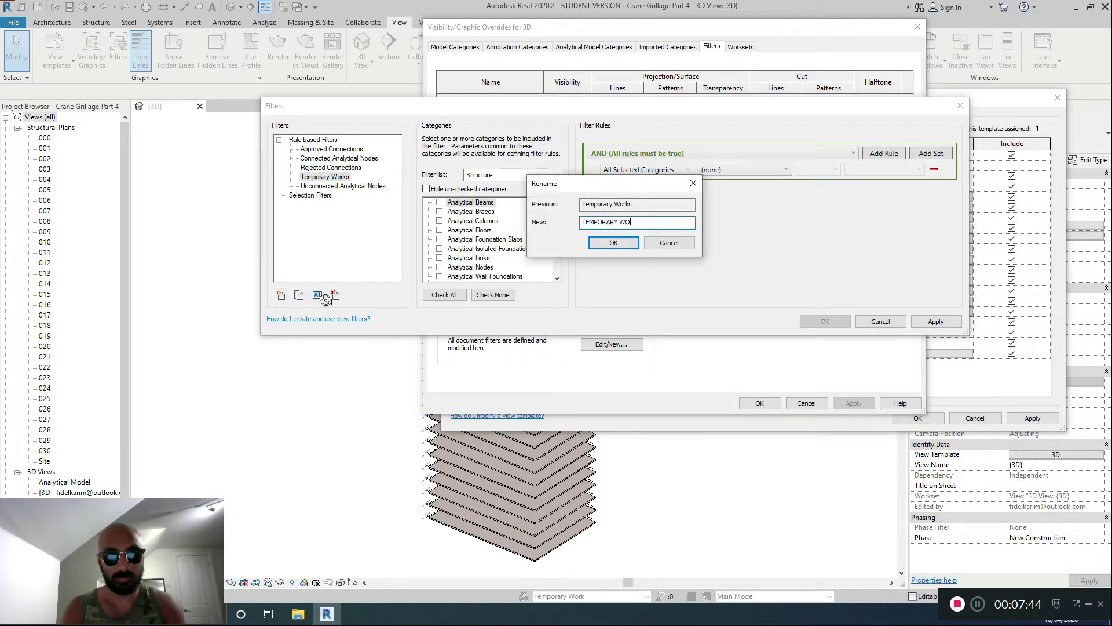
{"action": "type", "text": "RKS"}
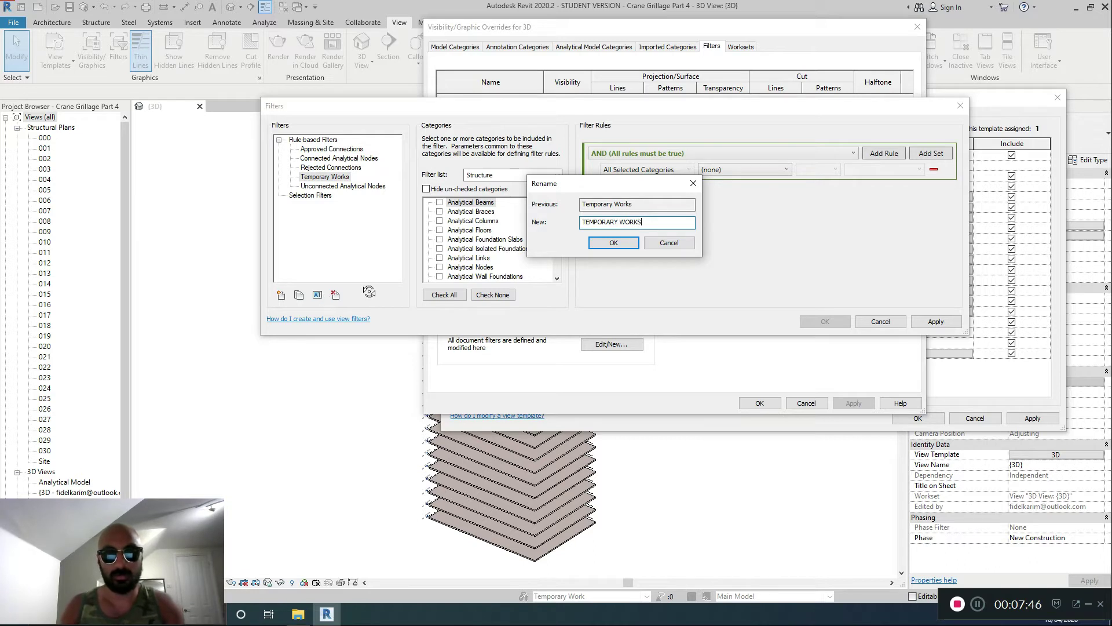
{"action": "left_click", "coordinate": [613, 244]}
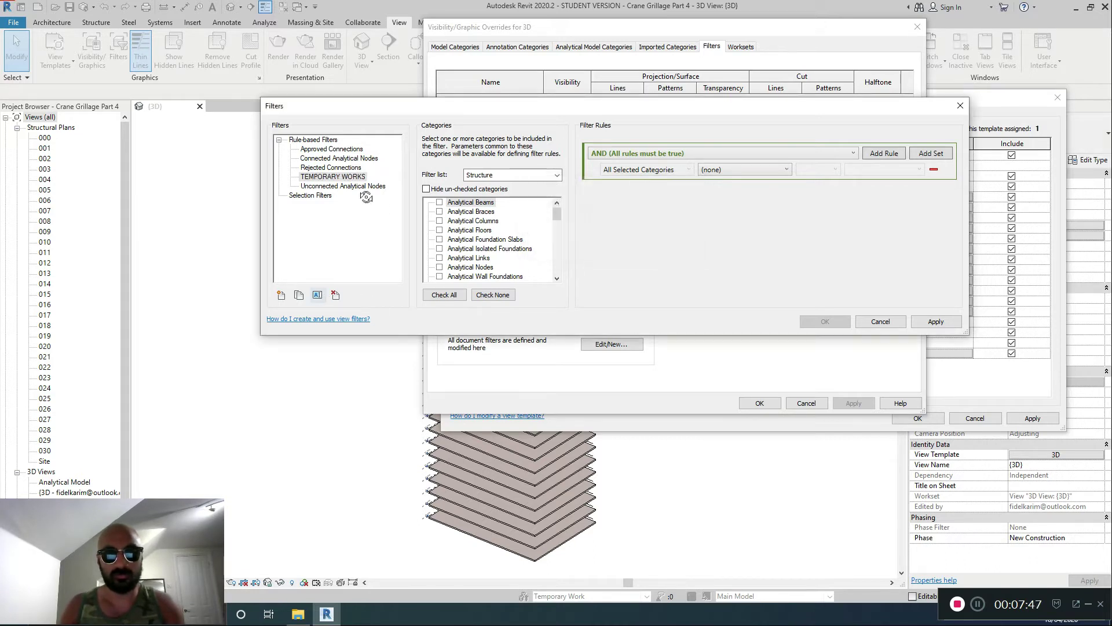
{"action": "left_click", "coordinate": [284, 296]}
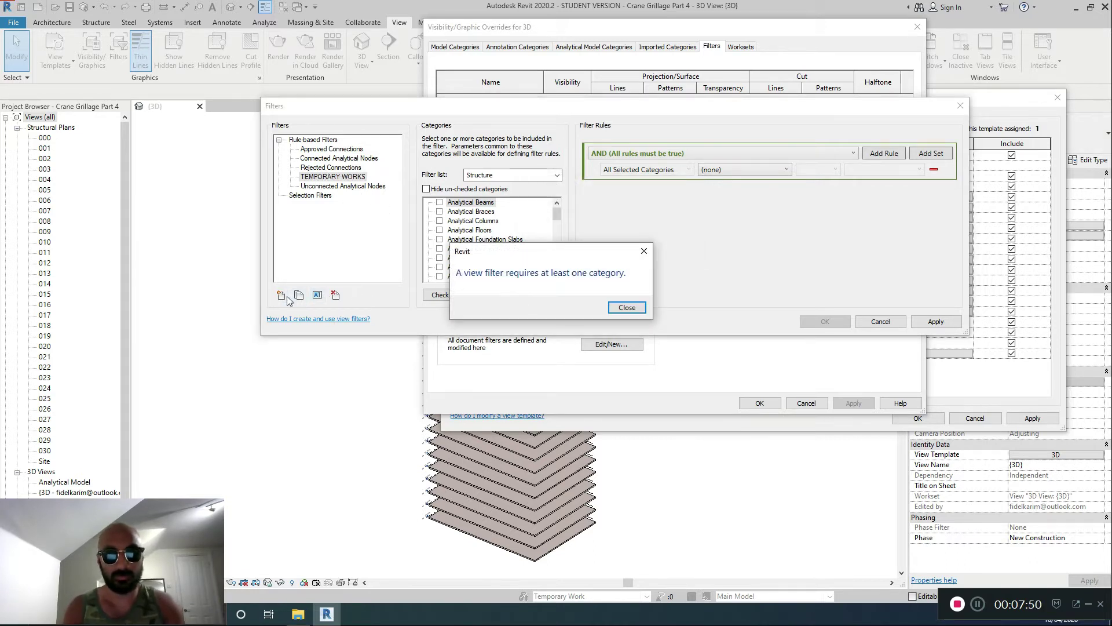
{"action": "left_click", "coordinate": [620, 308]}
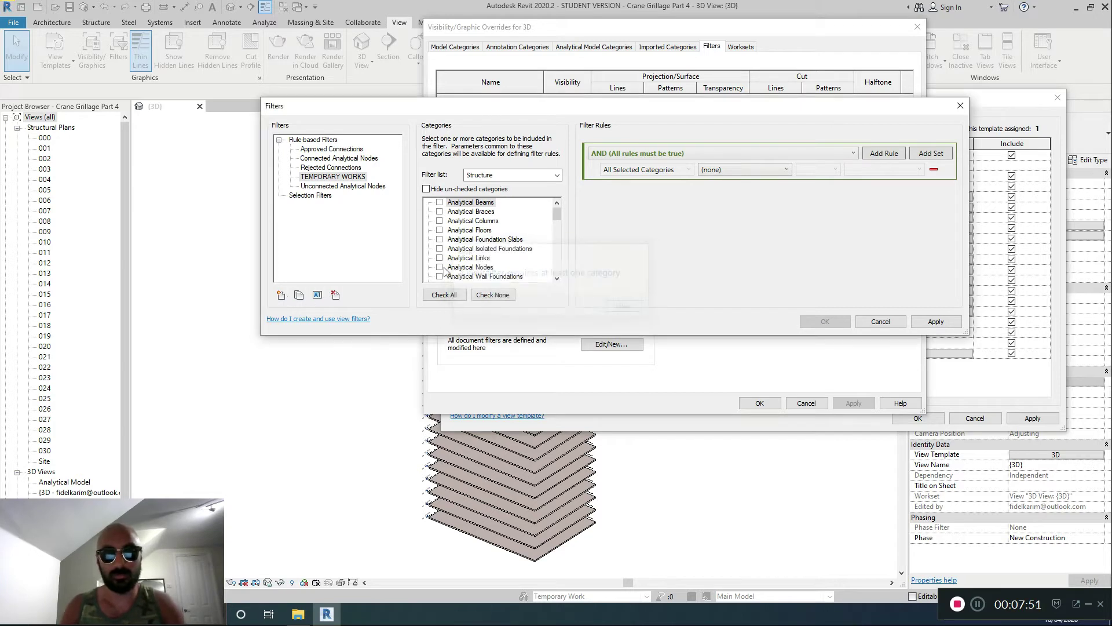
Step: Include Structural Framing, Structural Foundations and Structural Connections in the TEMPORARY WORKS filter's categories
{"action": "left_click", "coordinate": [333, 177]}
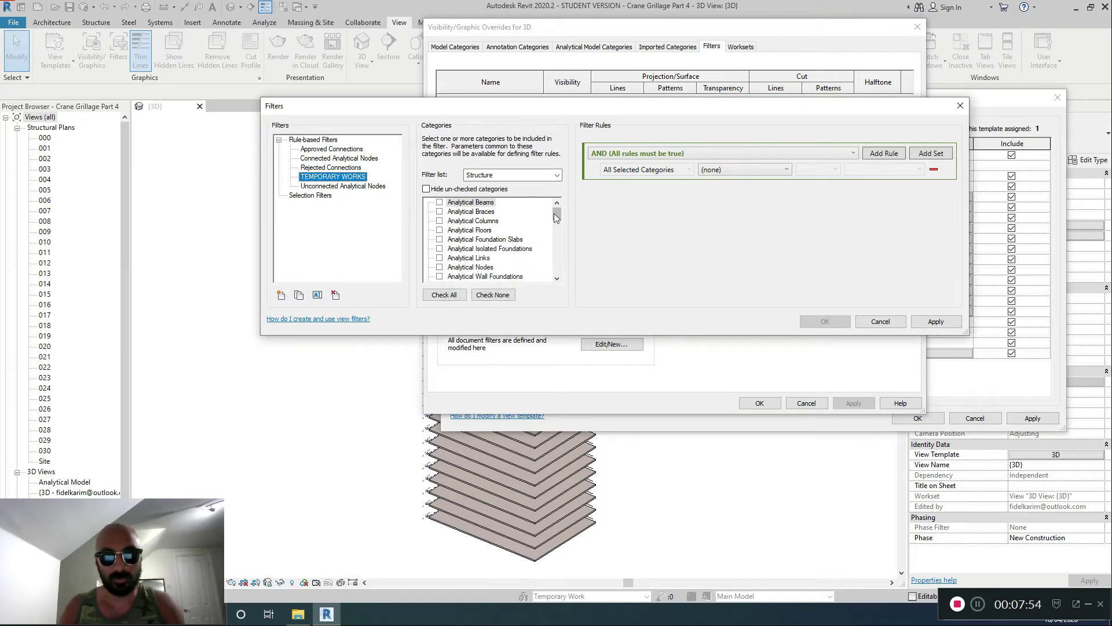
{"action": "left_click_drag", "start_coordinate": [554, 214], "coordinate": [548, 265]}
{"action": "left_click", "coordinate": [440, 239]}
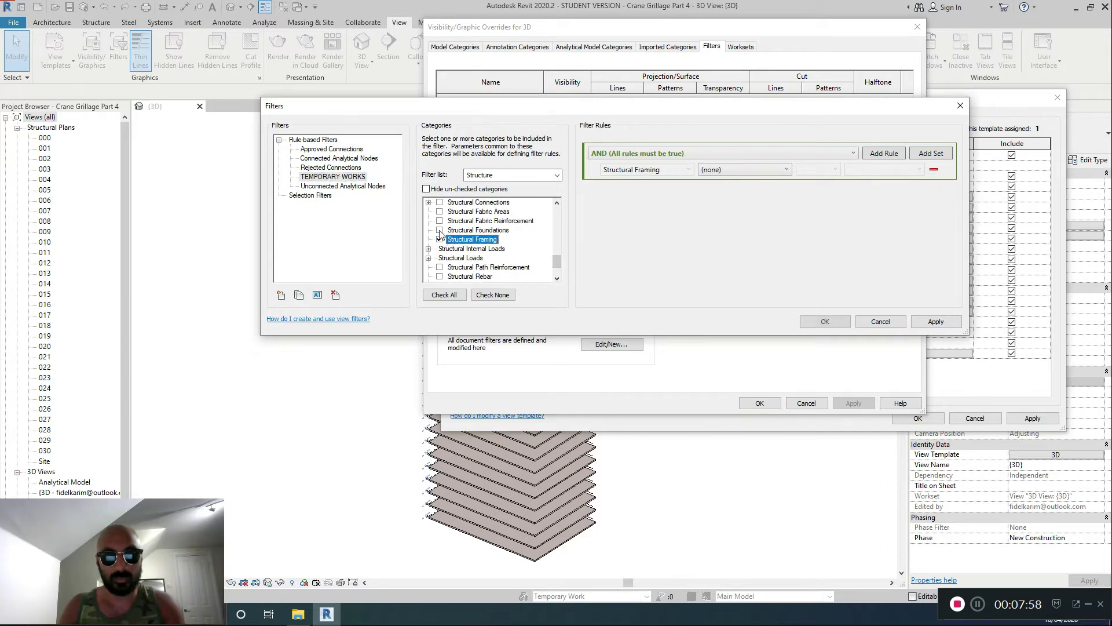
{"action": "left_click", "coordinate": [440, 230]}
{"action": "left_click", "coordinate": [439, 221]}
{"action": "left_click", "coordinate": [440, 204]}
{"action": "left_click", "coordinate": [439, 230]}
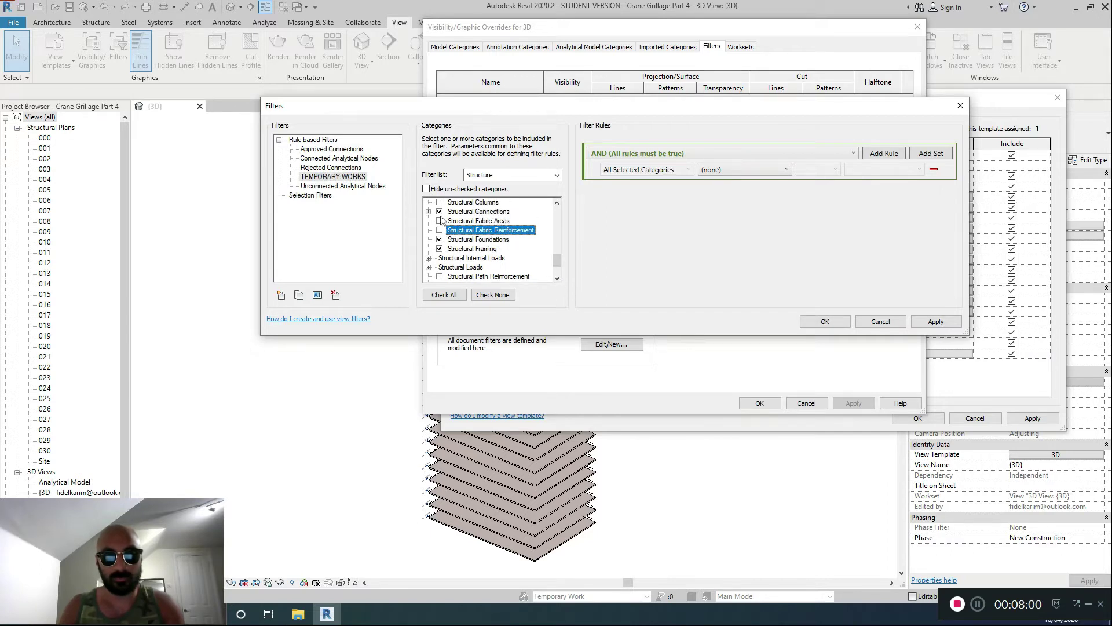
Step: Add Structural Fabric Areas, Fabric Reinforcement, Columns, Beam Systems, Area Reinforcement and Stairs to the TEMPORARY WORKS filter's categories
{"action": "left_click", "coordinate": [440, 221]}
{"action": "left_click", "coordinate": [440, 230]}
{"action": "left_click", "coordinate": [440, 230]}
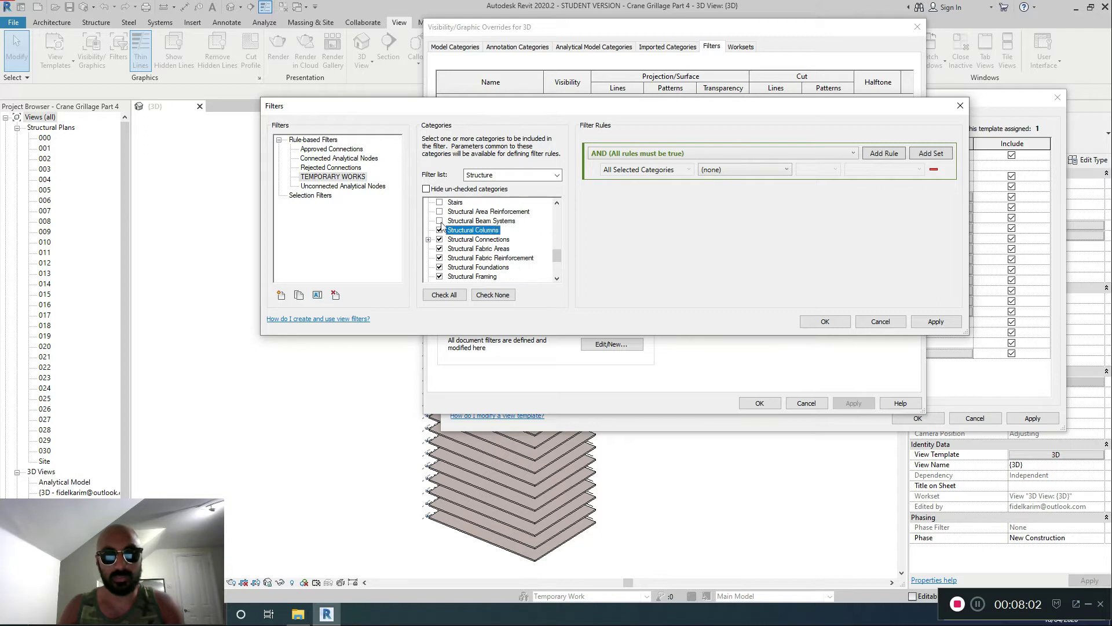
{"action": "left_click", "coordinate": [440, 220]}
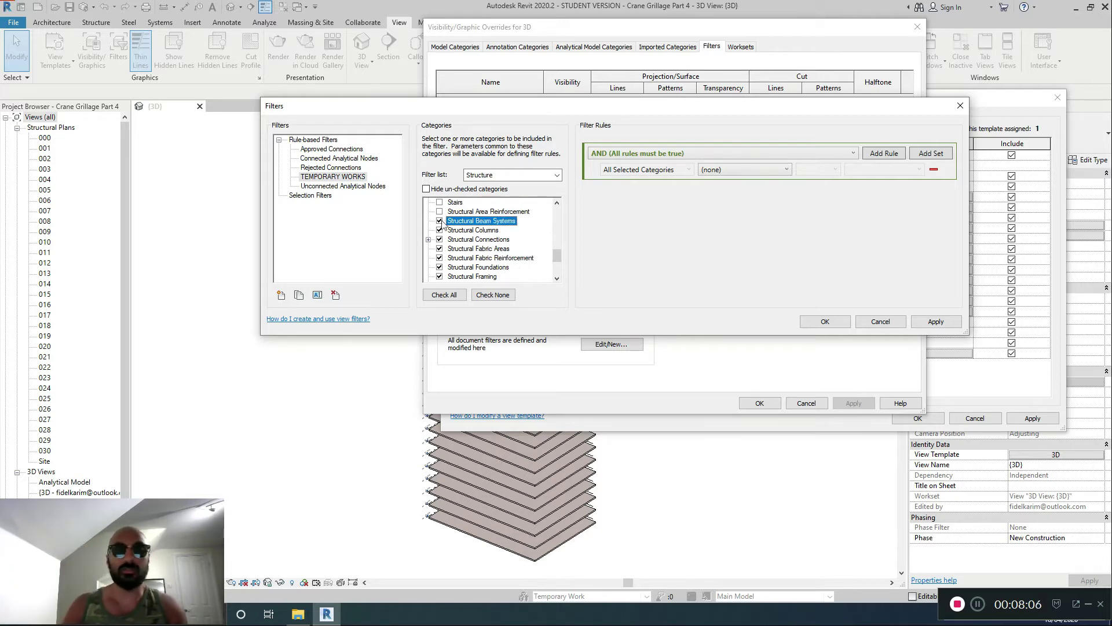
{"action": "left_click", "coordinate": [439, 212]}
{"action": "scroll", "coordinate": [438, 215], "scroll_direction": "up", "scroll_amount": 2}
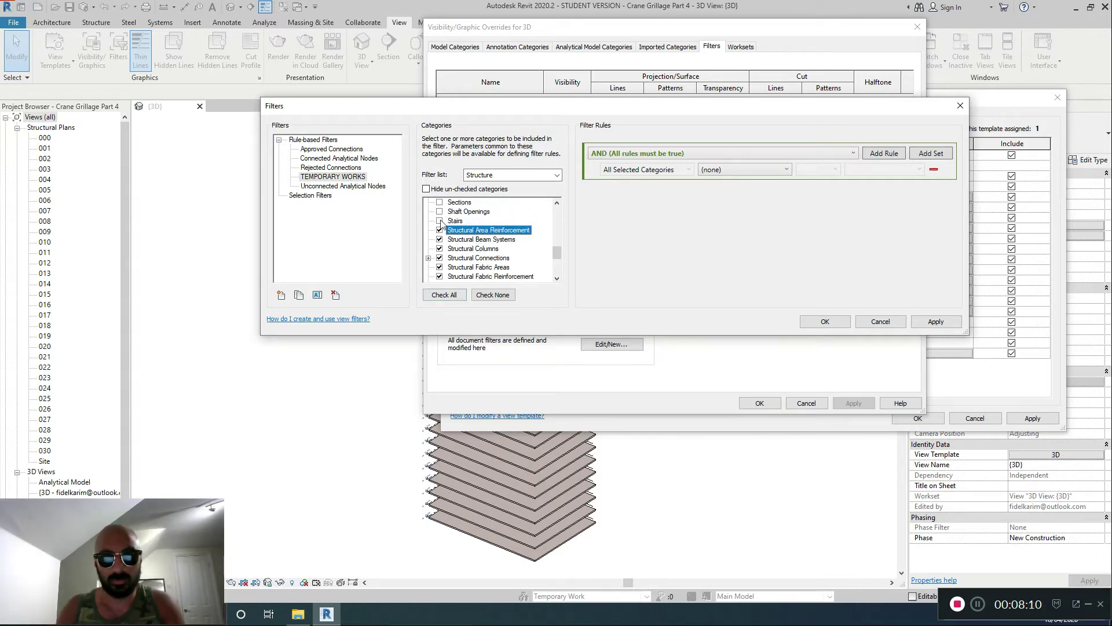
Step: Add Walls and Structural Trusses, Stiffeners, Rebar Couplers, Rebar and Path Reinforcement to the TEMPORARY WORKS filter's categories
{"action": "left_click_drag", "start_coordinate": [557, 252], "coordinate": [558, 270]}
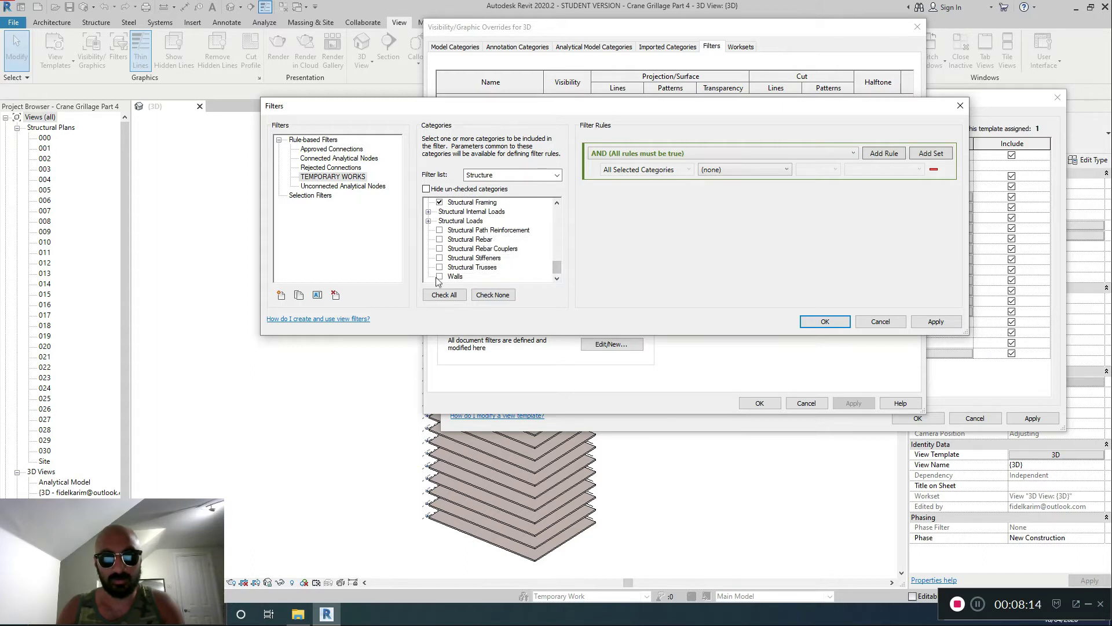
{"action": "left_click", "coordinate": [440, 277]}
{"action": "left_click", "coordinate": [438, 266]}
{"action": "left_click", "coordinate": [439, 258]}
{"action": "left_click", "coordinate": [439, 249]}
{"action": "left_click", "coordinate": [439, 240]}
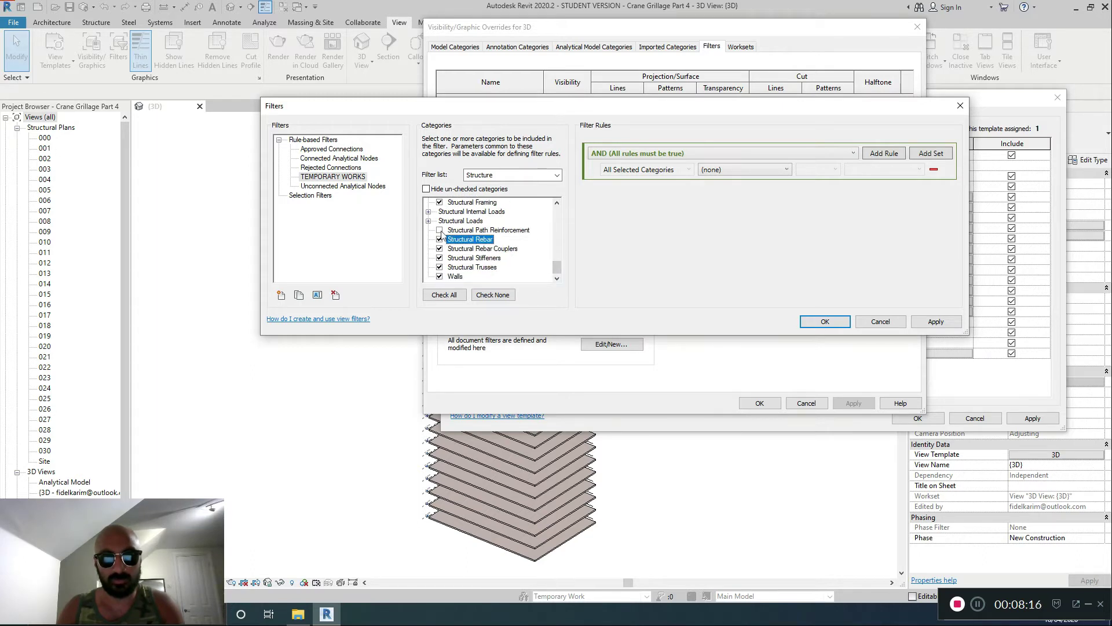
{"action": "left_click", "coordinate": [439, 230]}
{"action": "left_click", "coordinate": [429, 221]}
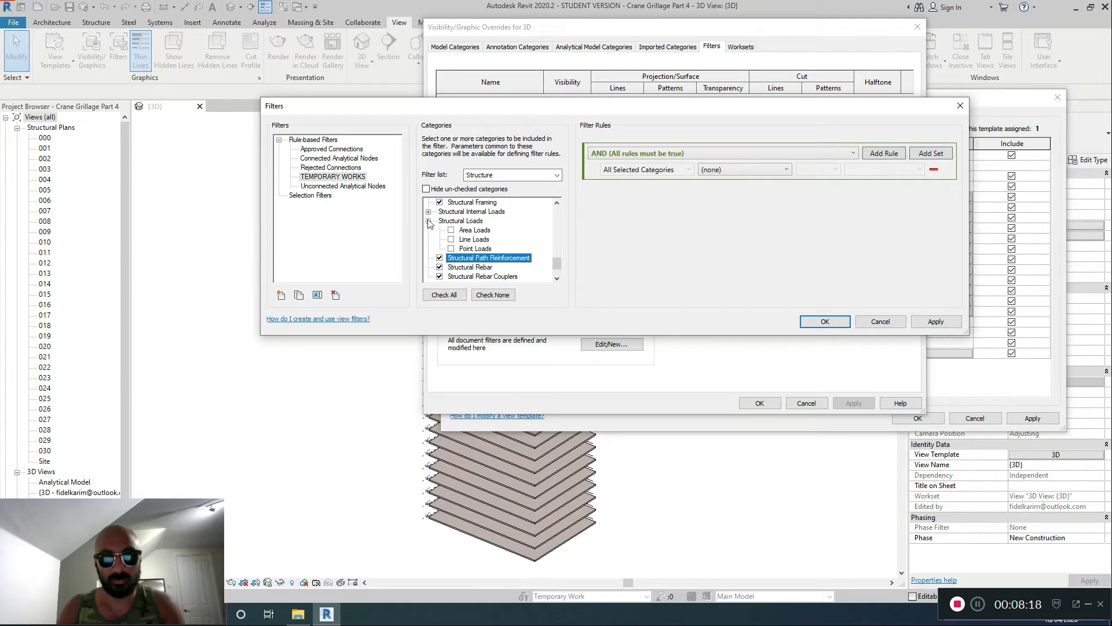
{"action": "left_click", "coordinate": [428, 221]}
{"action": "left_click", "coordinate": [428, 212]}
{"action": "left_click", "coordinate": [429, 212]}
Step: Add Floors, Detail Items, Columns and Shaft Openings to the TEMPORARY WORKS filter's categories
{"action": "left_click_drag", "start_coordinate": [561, 270], "coordinate": [558, 223]}
{"action": "scroll", "coordinate": [471, 255], "scroll_direction": "down", "scroll_amount": 1}
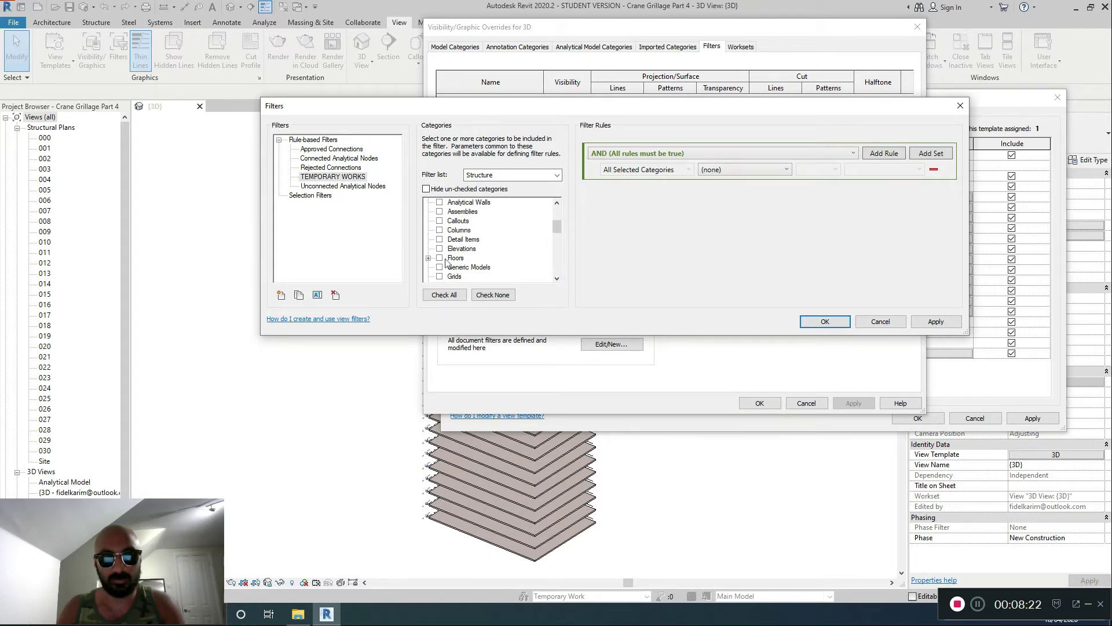
{"action": "left_click", "coordinate": [439, 258]}
{"action": "scroll", "coordinate": [442, 267], "scroll_direction": "up", "scroll_amount": 3}
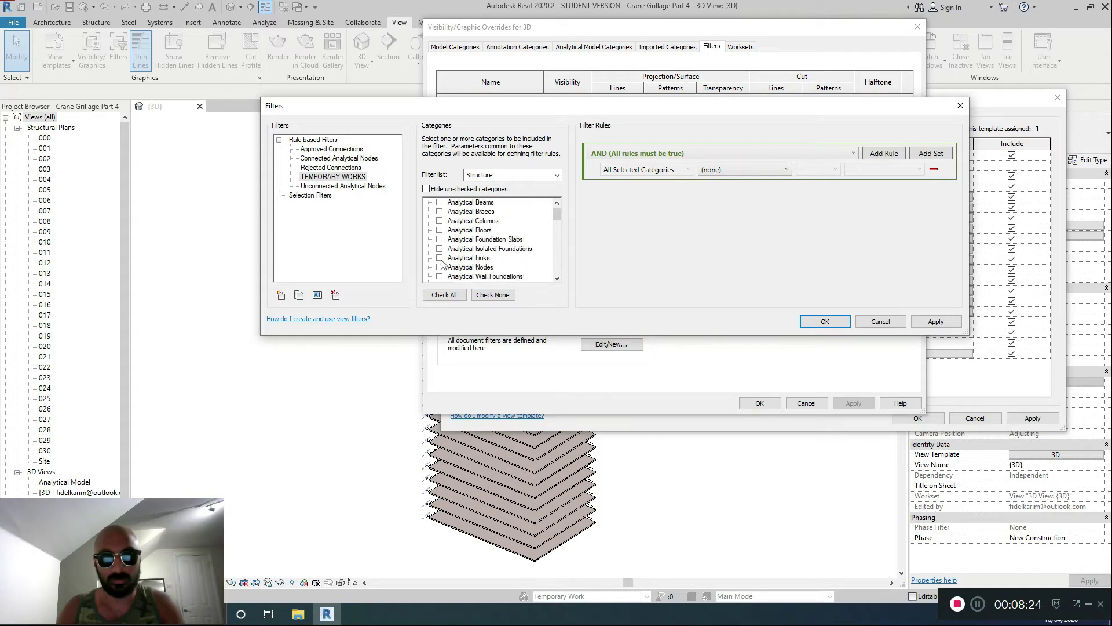
{"action": "scroll", "coordinate": [443, 263], "scroll_direction": "down", "scroll_amount": 3}
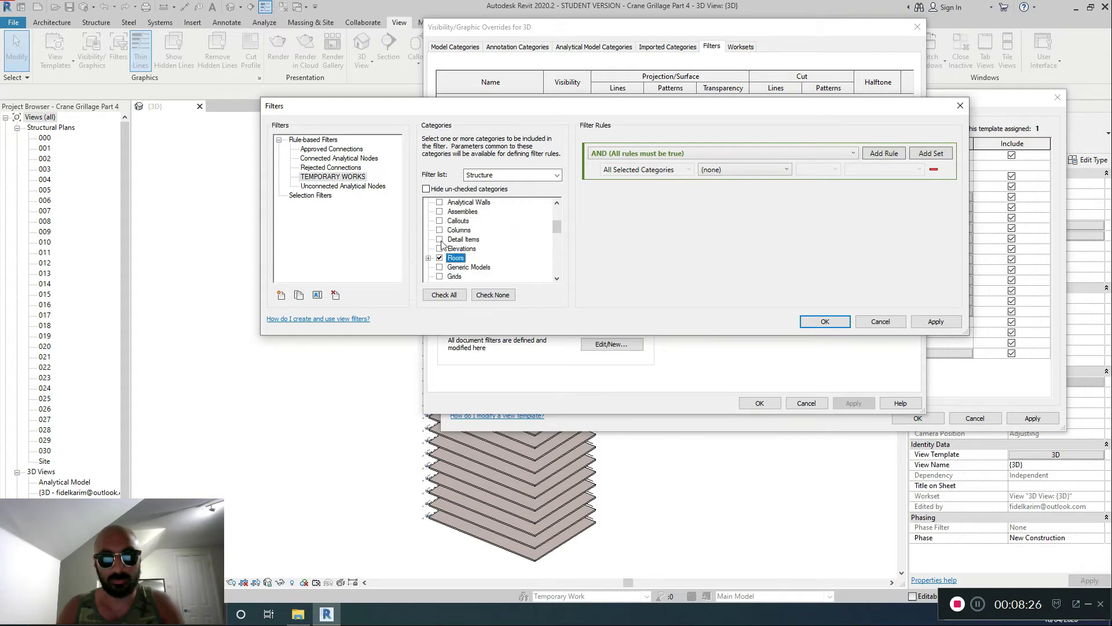
{"action": "left_click", "coordinate": [440, 240]}
{"action": "left_click", "coordinate": [439, 232]}
{"action": "scroll", "coordinate": [439, 234], "scroll_direction": "down", "scroll_amount": 2}
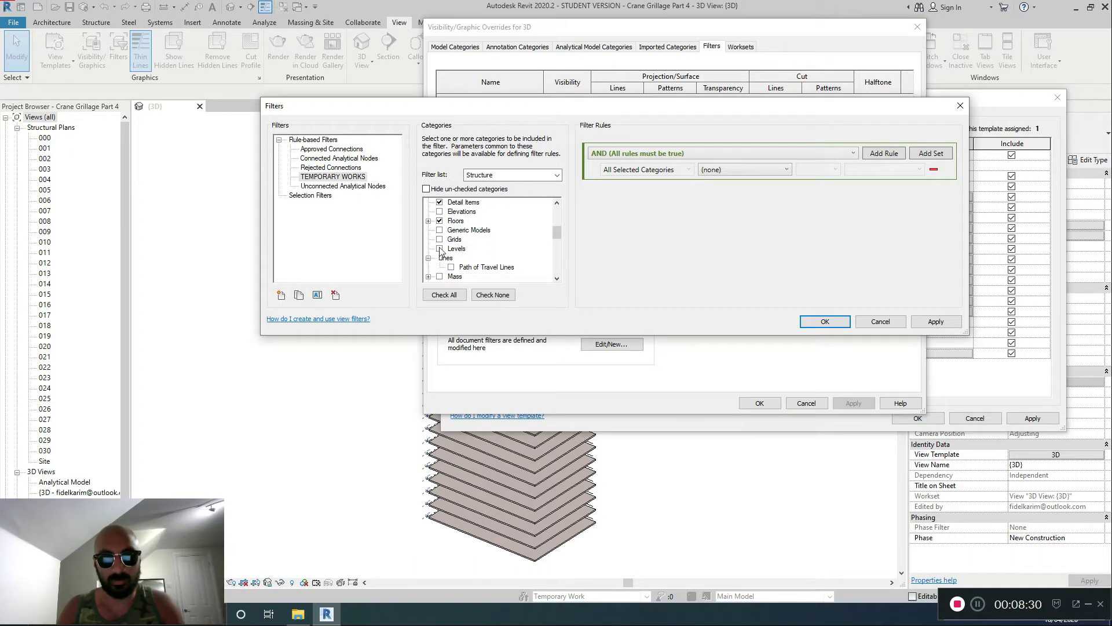
{"action": "scroll", "coordinate": [439, 250], "scroll_direction": "down", "scroll_amount": 4}
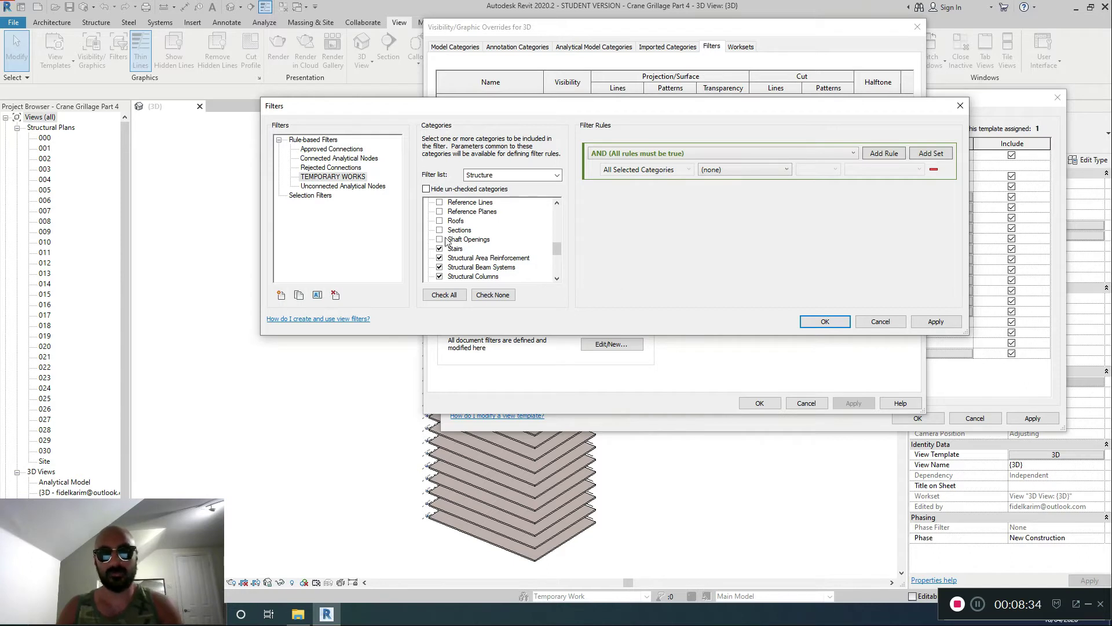
{"action": "left_click", "coordinate": [439, 248]}
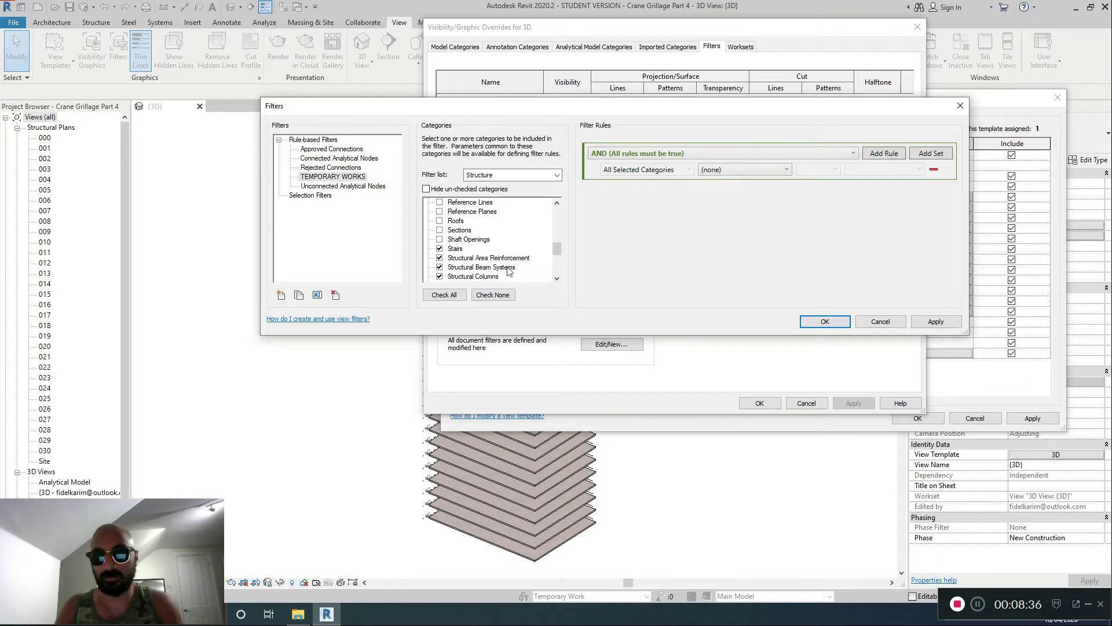
{"action": "left_click", "coordinate": [439, 239]}
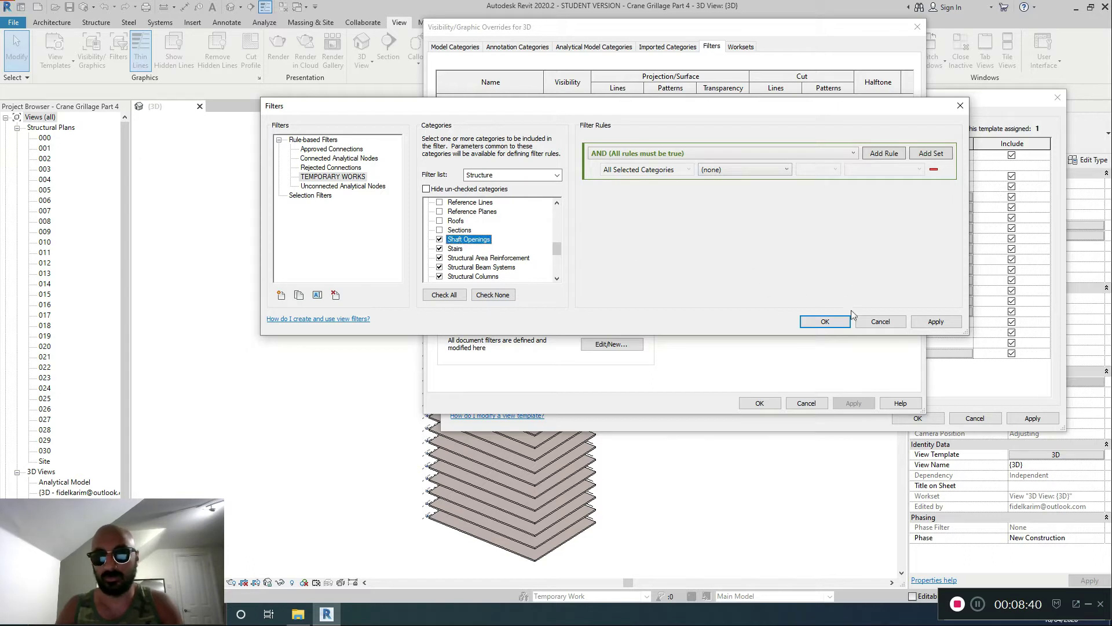
Step: Define the TEMPORARY WORKS filter rule as Workset equals Permanent Works, keeping the AND condition, and accept the filter
{"action": "left_click", "coordinate": [718, 170]}
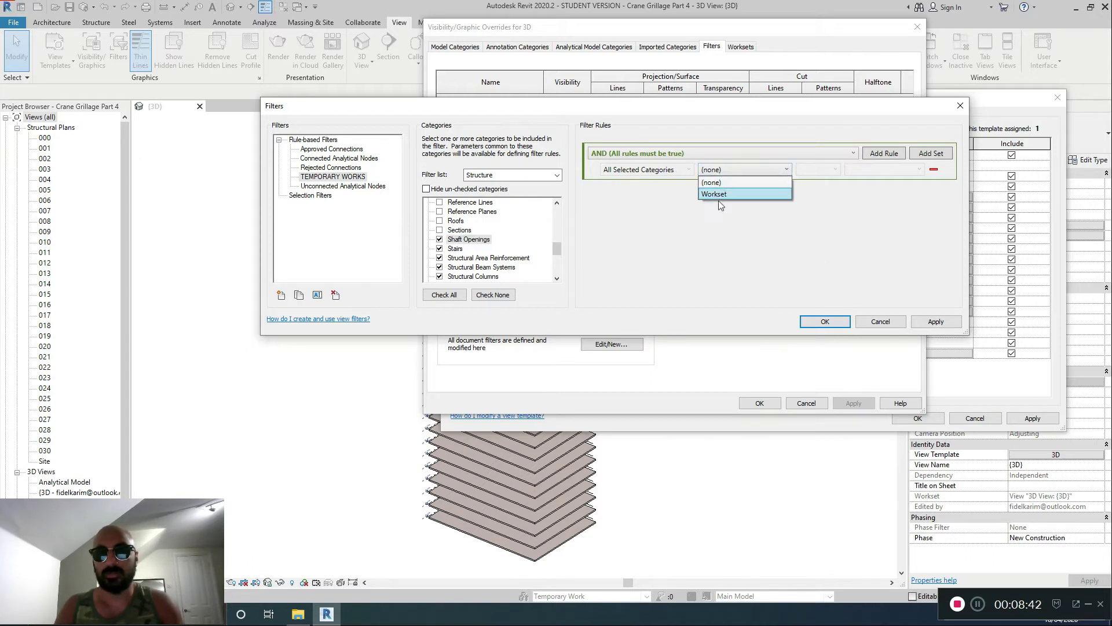
{"action": "left_click", "coordinate": [714, 194]}
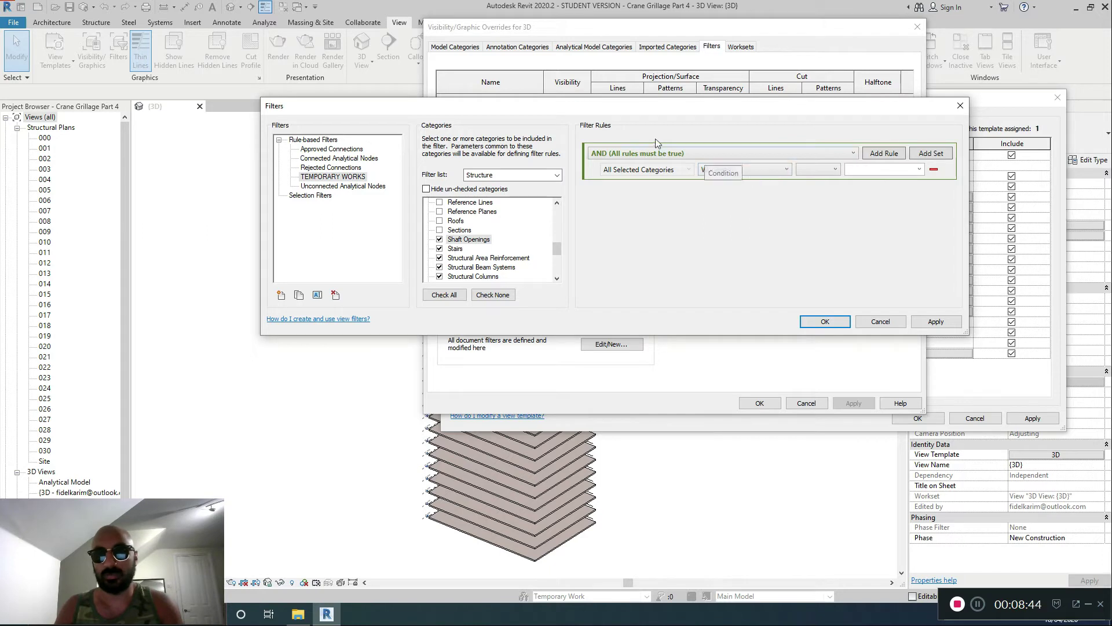
{"action": "left_click", "coordinate": [694, 154]}
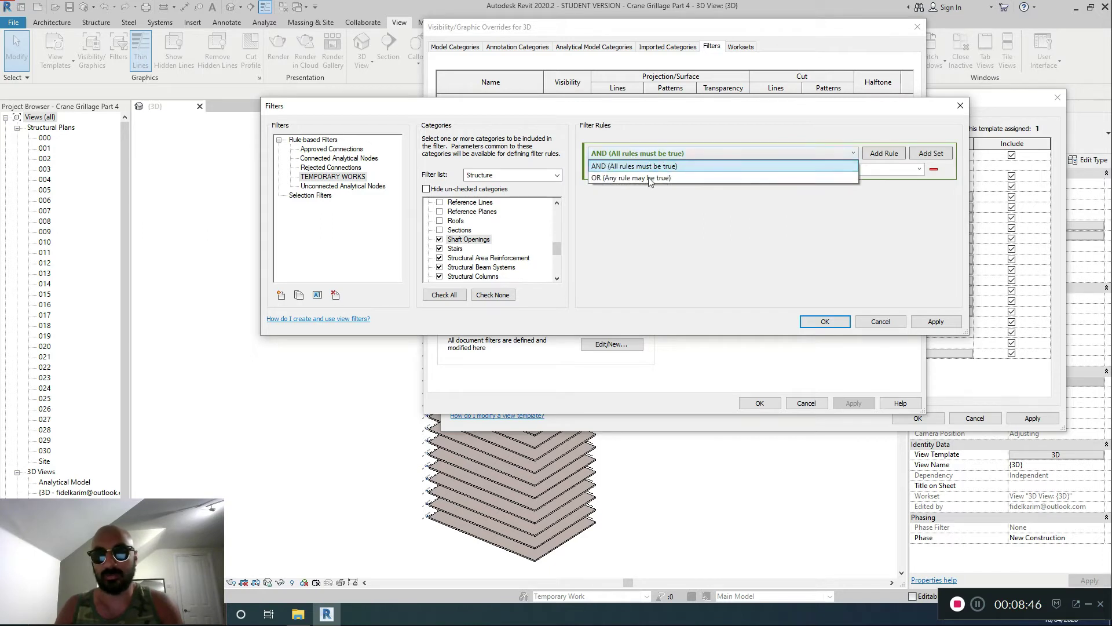
{"action": "left_click", "coordinate": [701, 224]}
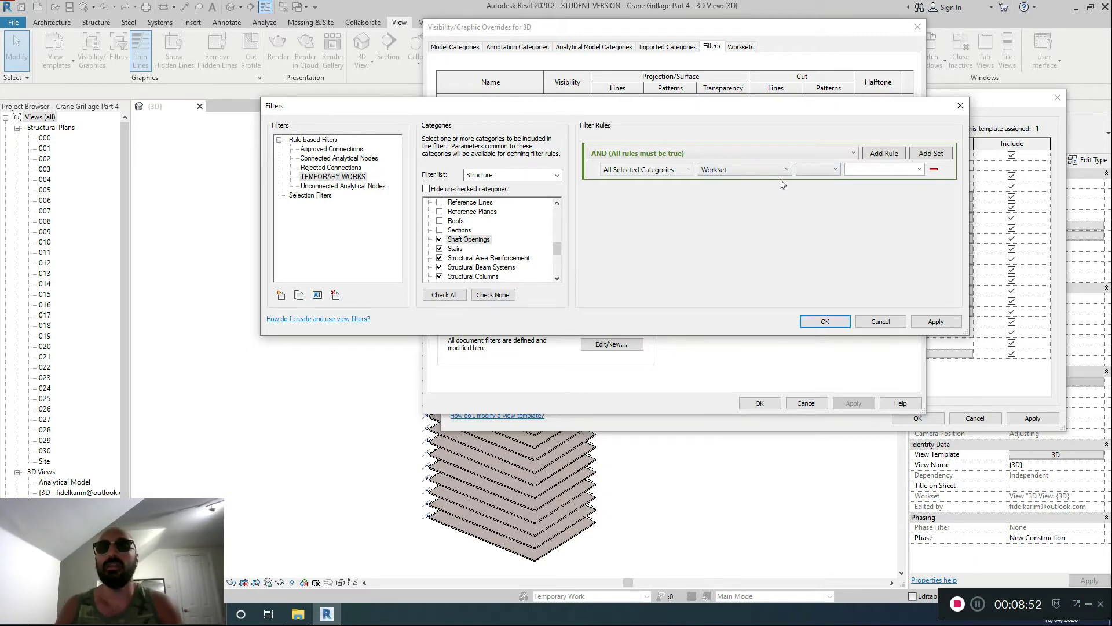
{"action": "left_click", "coordinate": [822, 169]}
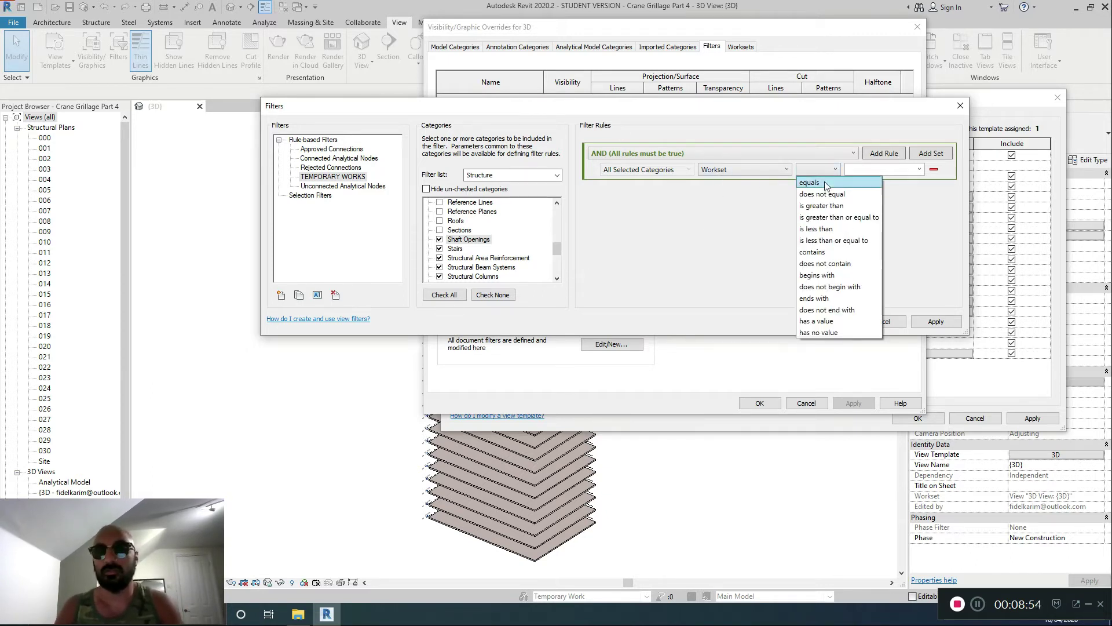
{"action": "left_click", "coordinate": [827, 183]}
{"action": "left_click", "coordinate": [918, 170]}
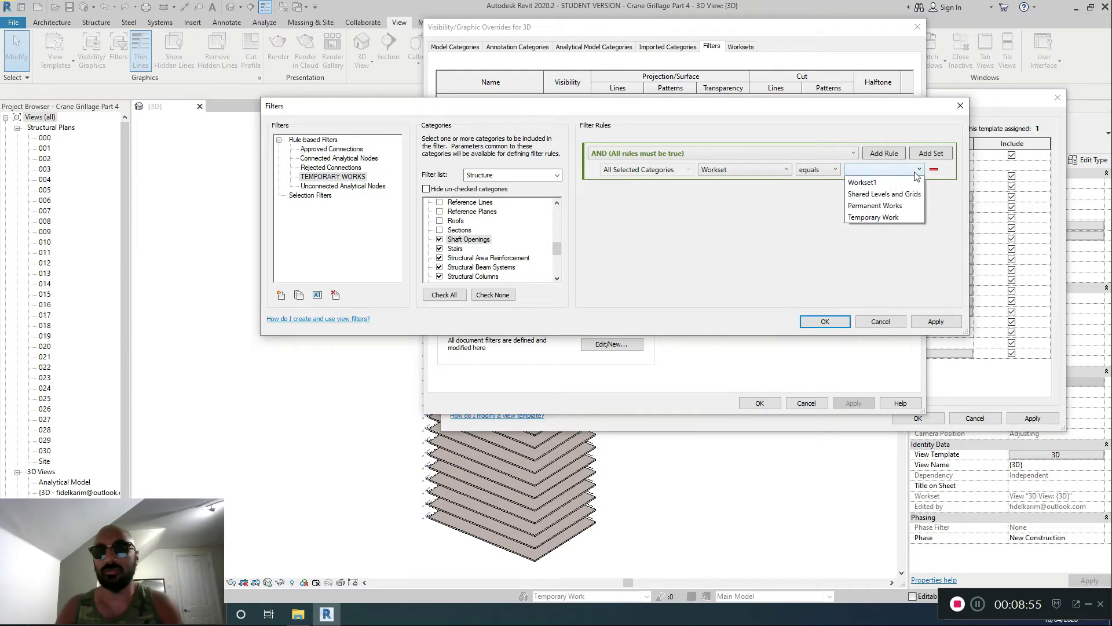
{"action": "left_click", "coordinate": [905, 207]}
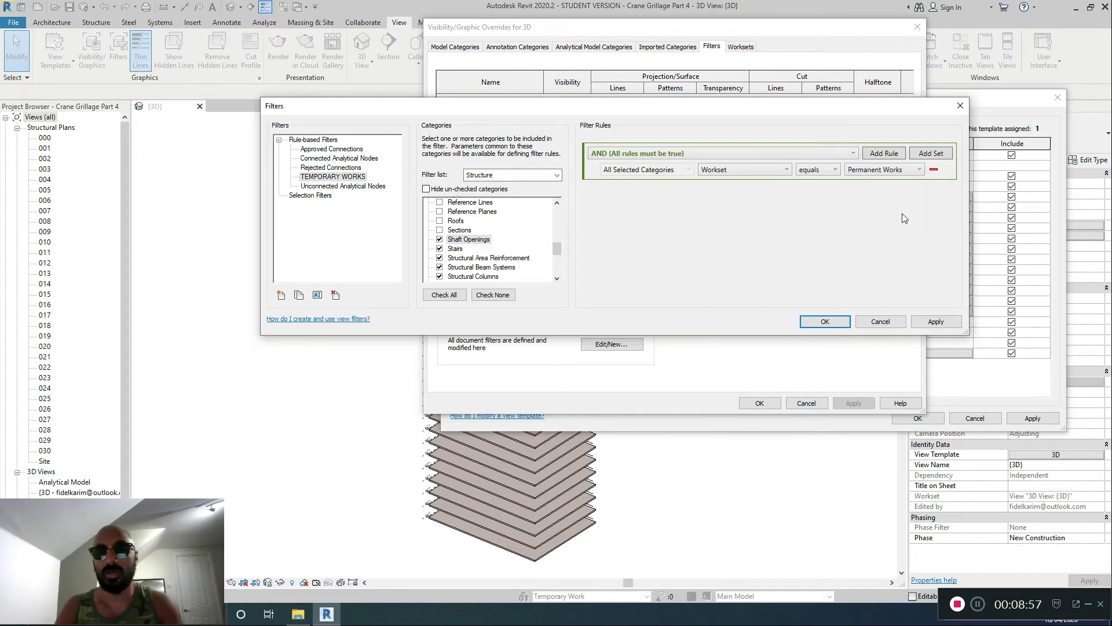
{"action": "left_click", "coordinate": [841, 326]}
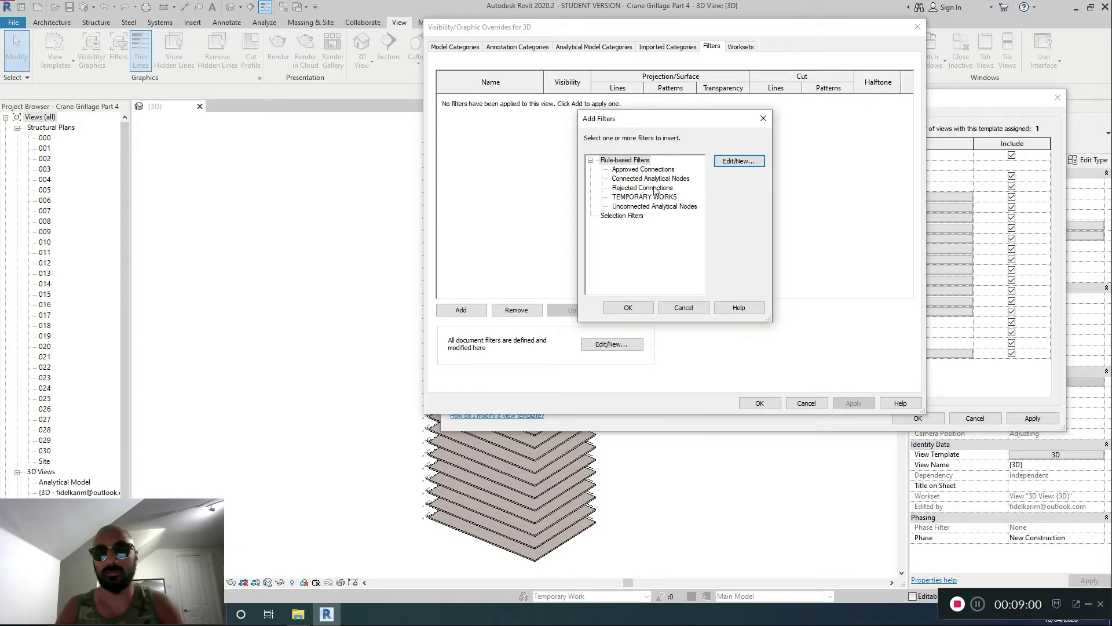
Step: Set the TEMPORARY WORKS rule's workset value to Temporary Work and add the filter to the 3D template's overrides
{"action": "left_click", "coordinate": [739, 160]}
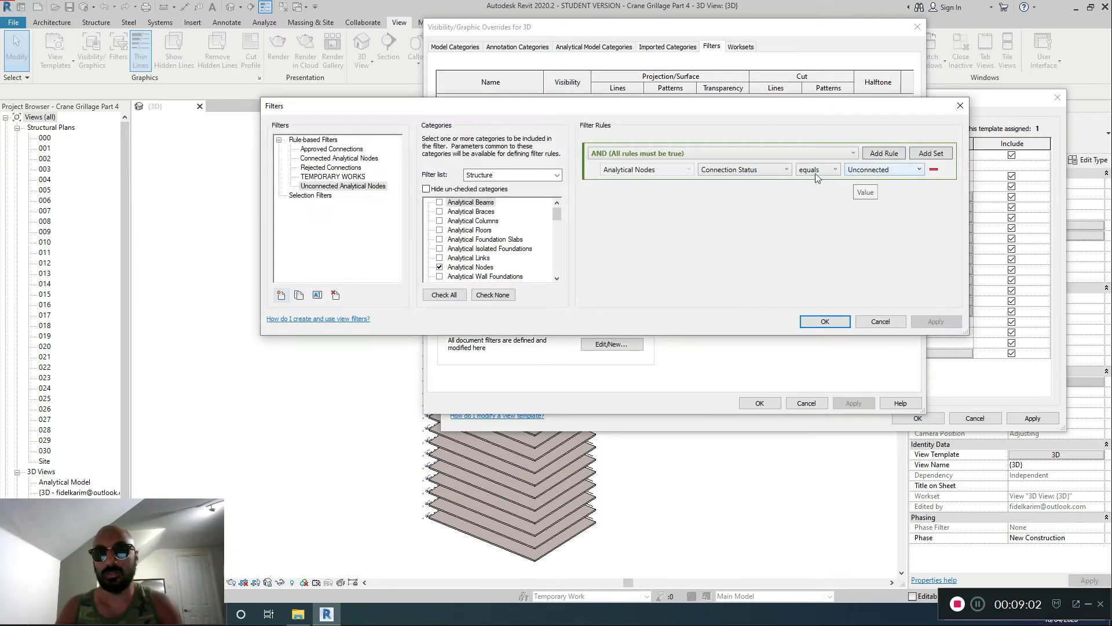
{"action": "left_click", "coordinate": [332, 176]}
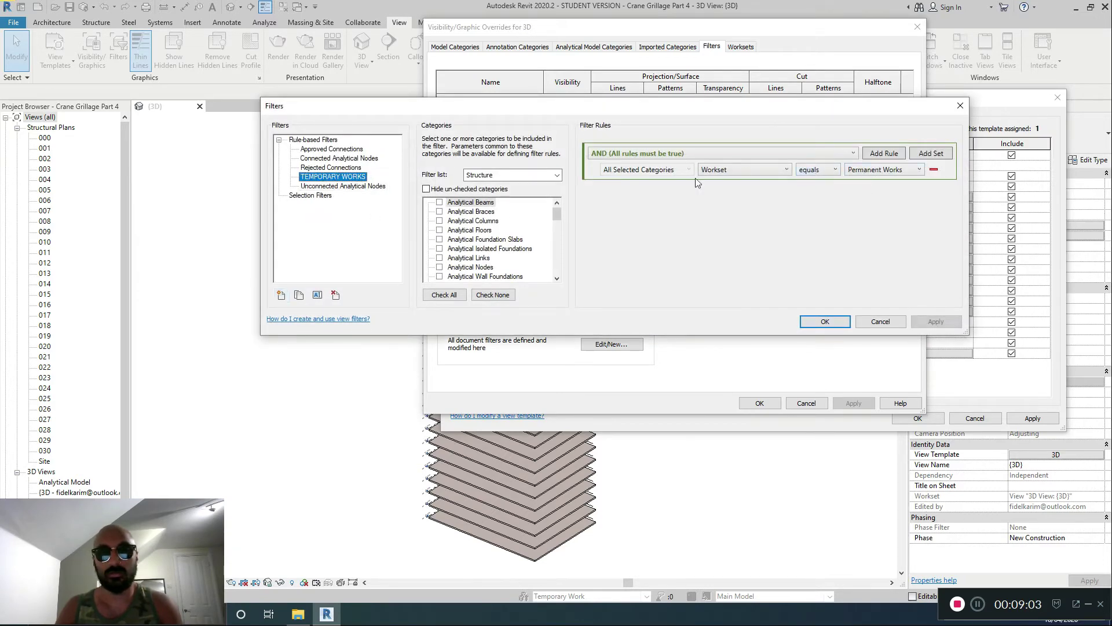
{"action": "left_click", "coordinate": [859, 170]}
{"action": "left_click", "coordinate": [872, 220]}
{"action": "left_click", "coordinate": [825, 322]}
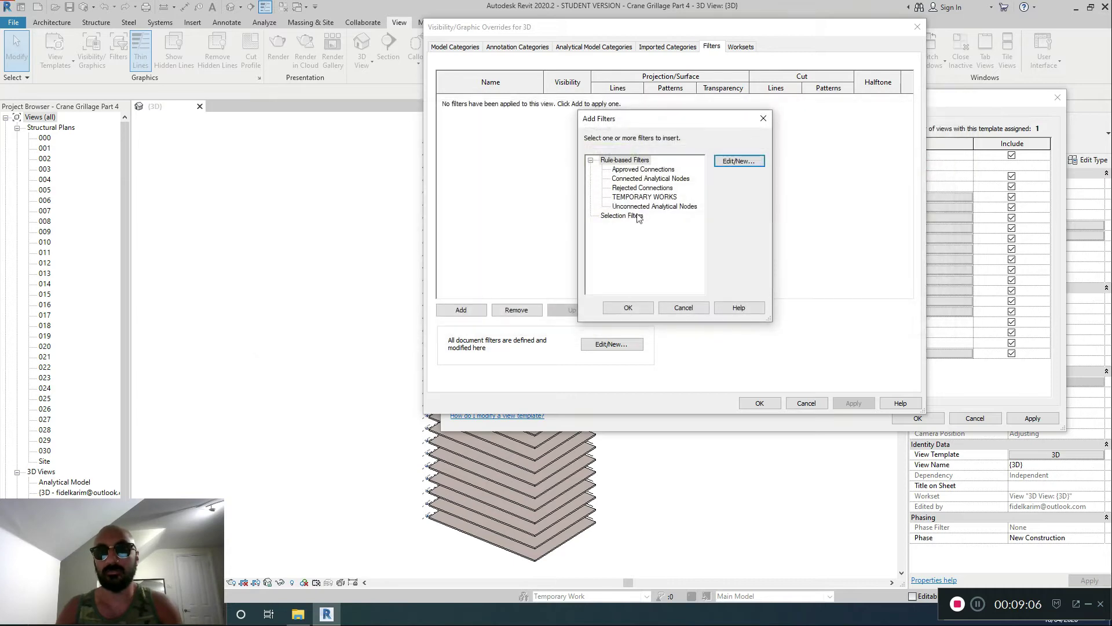
{"action": "left_click", "coordinate": [643, 197]}
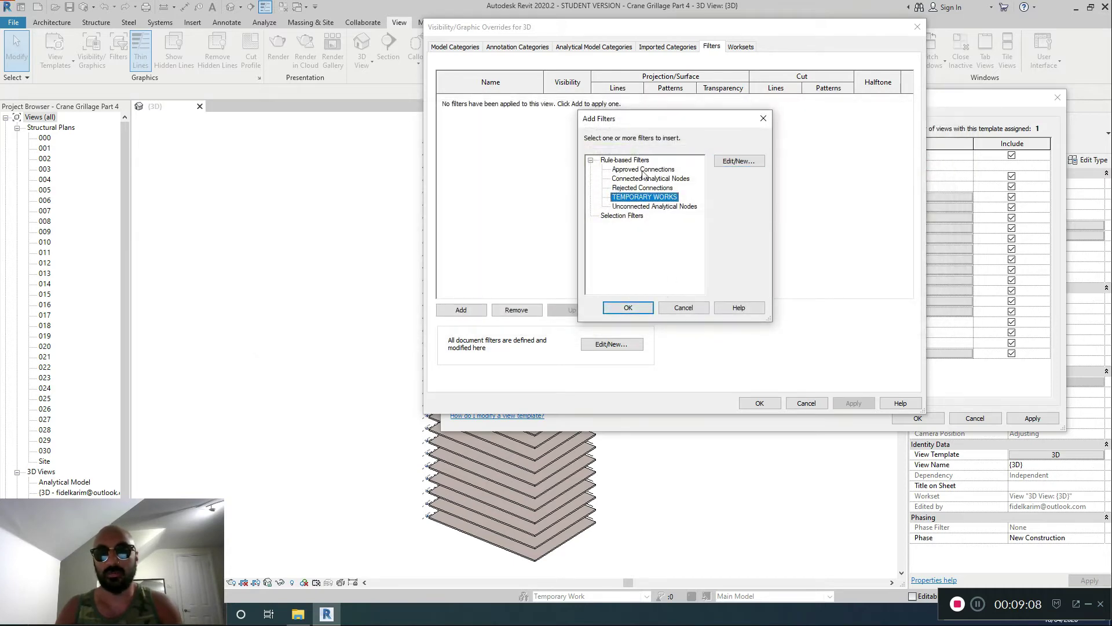
{"action": "left_click", "coordinate": [629, 308]}
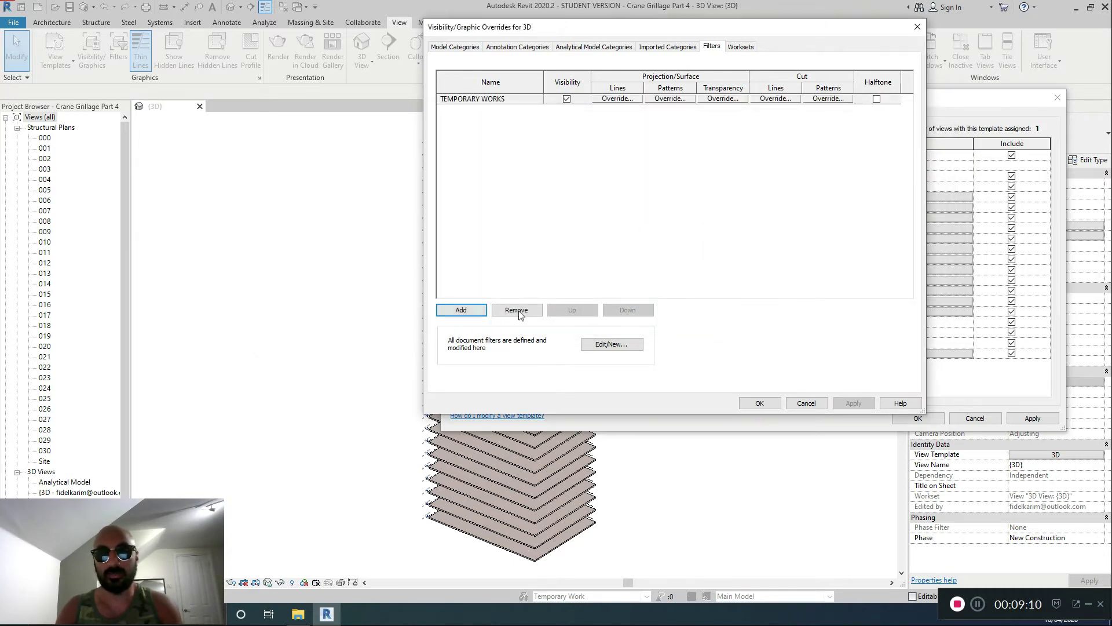
Step: Duplicate the TEMPORARY WORKS filter in the document's filter definitions
{"action": "left_click", "coordinate": [461, 310]}
{"action": "left_click", "coordinate": [755, 158]}
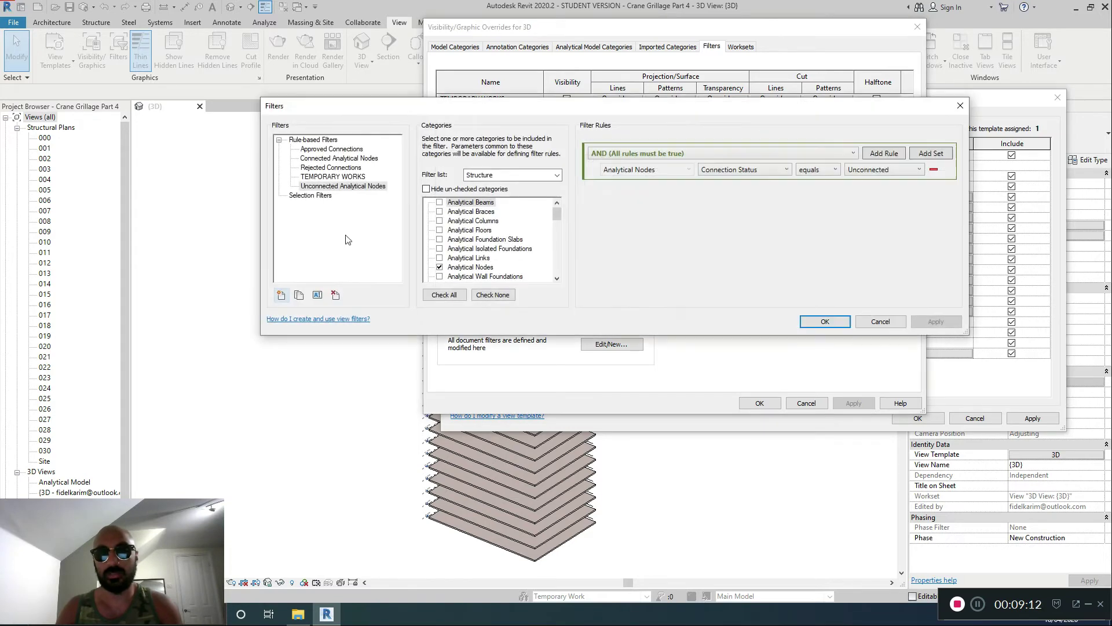
{"action": "left_click", "coordinate": [328, 177]}
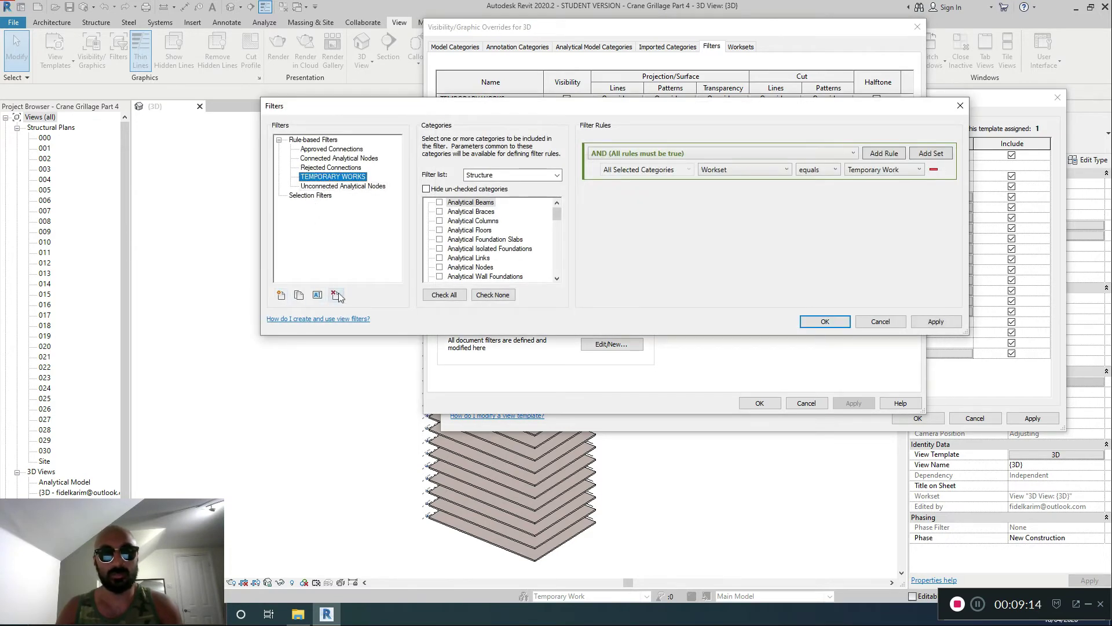
{"action": "left_click", "coordinate": [299, 296]}
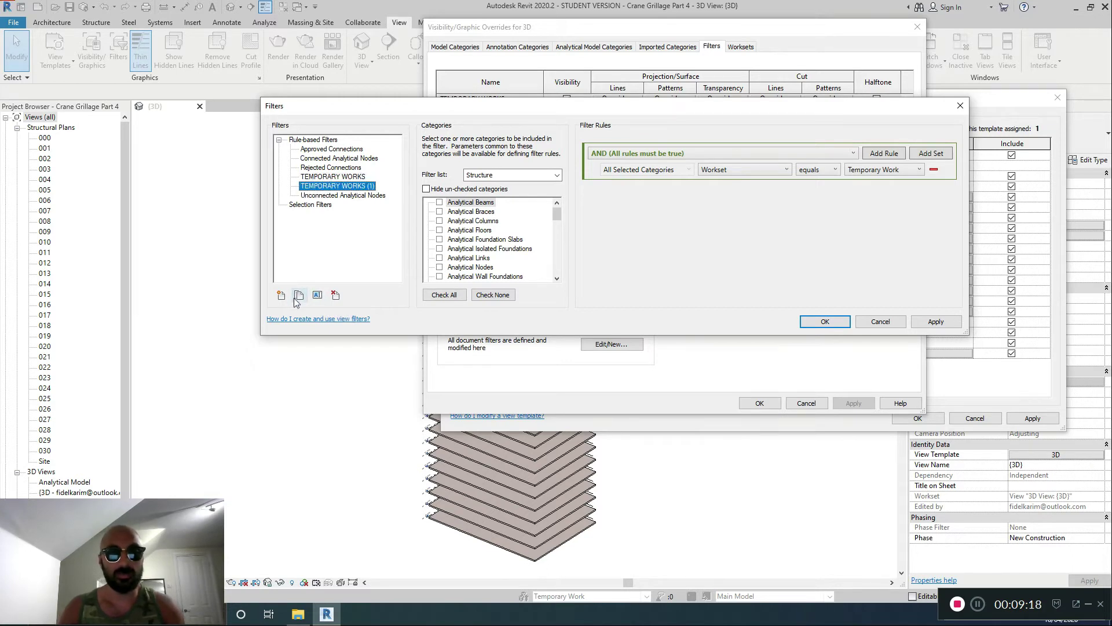
{"action": "left_click", "coordinate": [300, 296]}
{"action": "left_click", "coordinate": [345, 195]}
{"action": "left_click", "coordinate": [335, 295]}
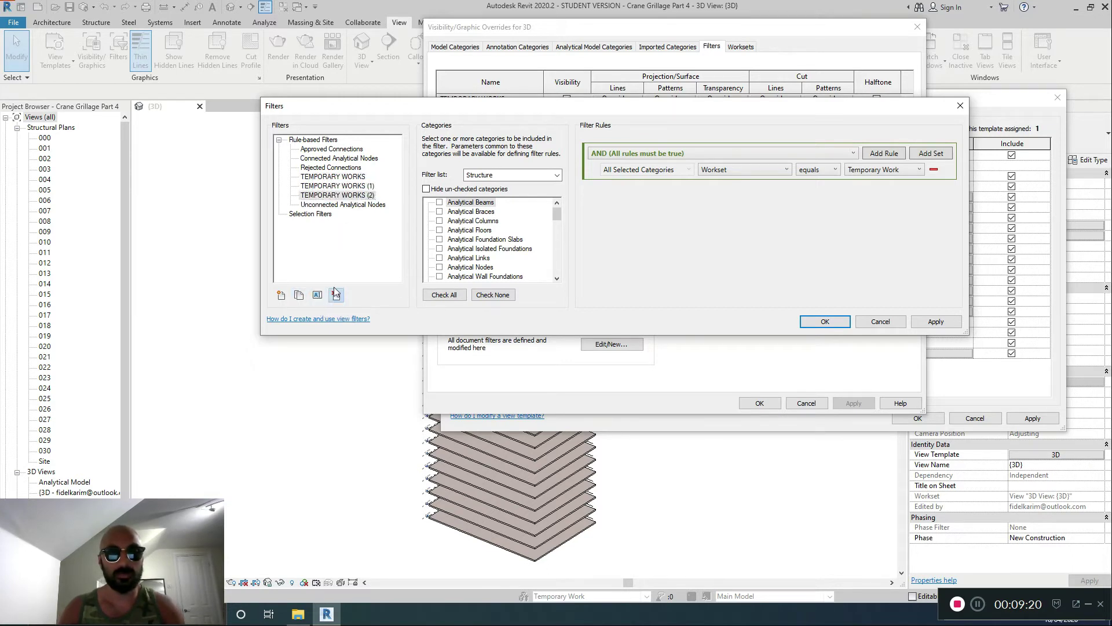
{"action": "key", "text": "Return"}
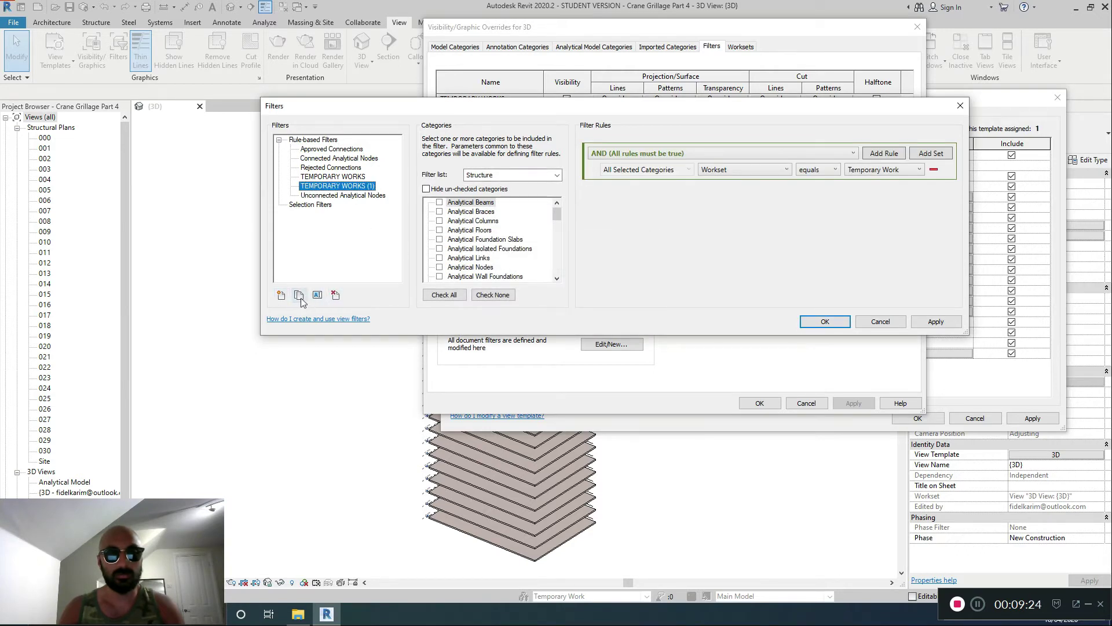
Step: Rename the duplicated TEMPORARY WORKS (1) filter as PERMANENT WORKS
{"action": "right_click", "coordinate": [352, 185]}
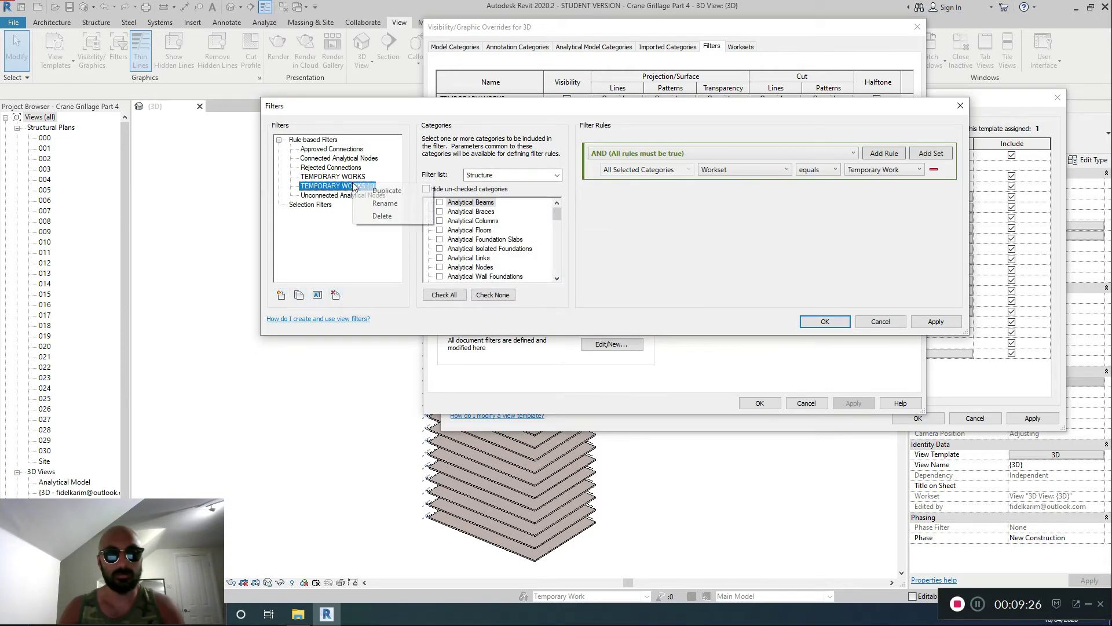
{"action": "left_click", "coordinate": [384, 203]}
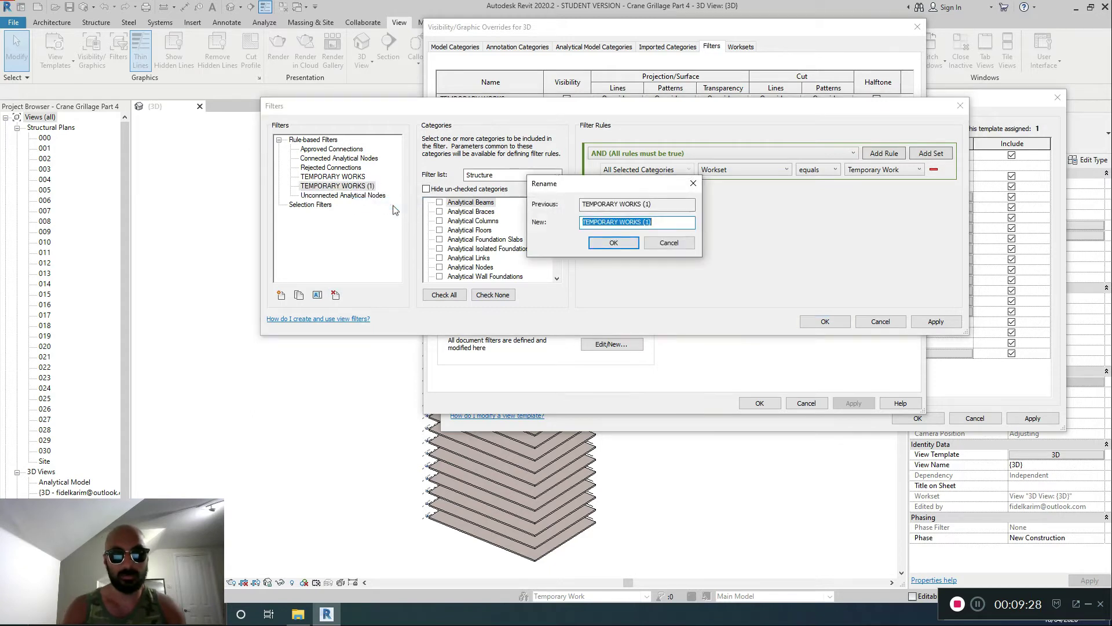
{"action": "type", "text": "pERMA"}
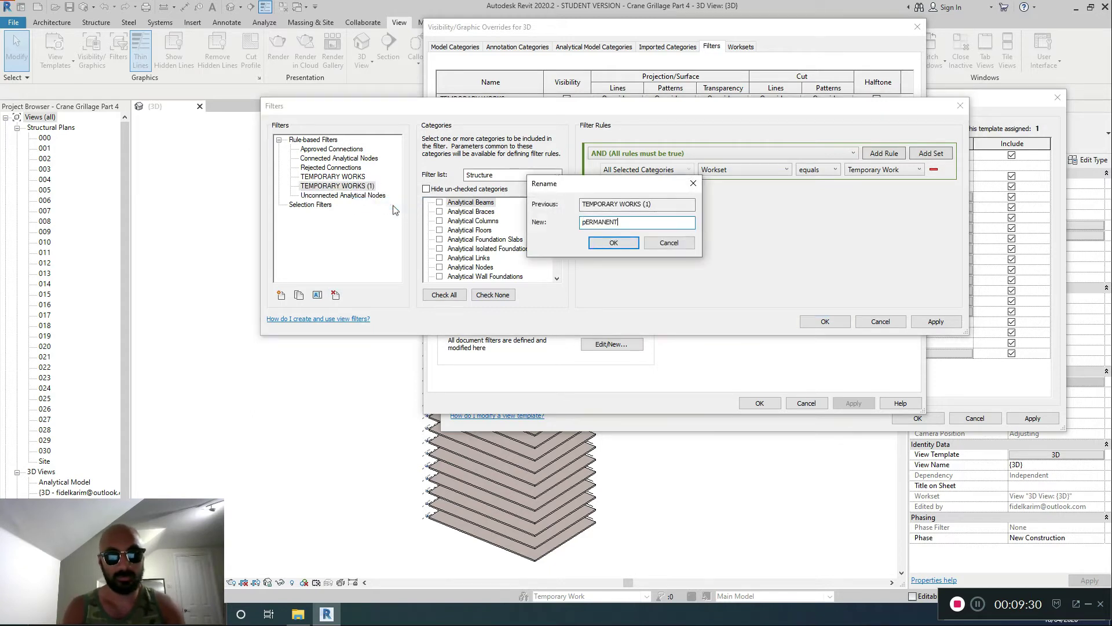
{"action": "type", "text": "NENT"}
{"action": "key", "text": "BackSpace"}
{"action": "key", "text": "BackSpace"}
{"action": "key", "text": "BackSpace"}
{"action": "key", "text": "BackSpace"}
{"action": "key", "text": "BackSpace"}
{"action": "key", "text": "BackSpace"}
{"action": "key", "text": "BackSpace"}
{"action": "key", "text": "BackSpace"}
{"action": "key", "text": "BackSpace"}
{"action": "type", "text": "P"}
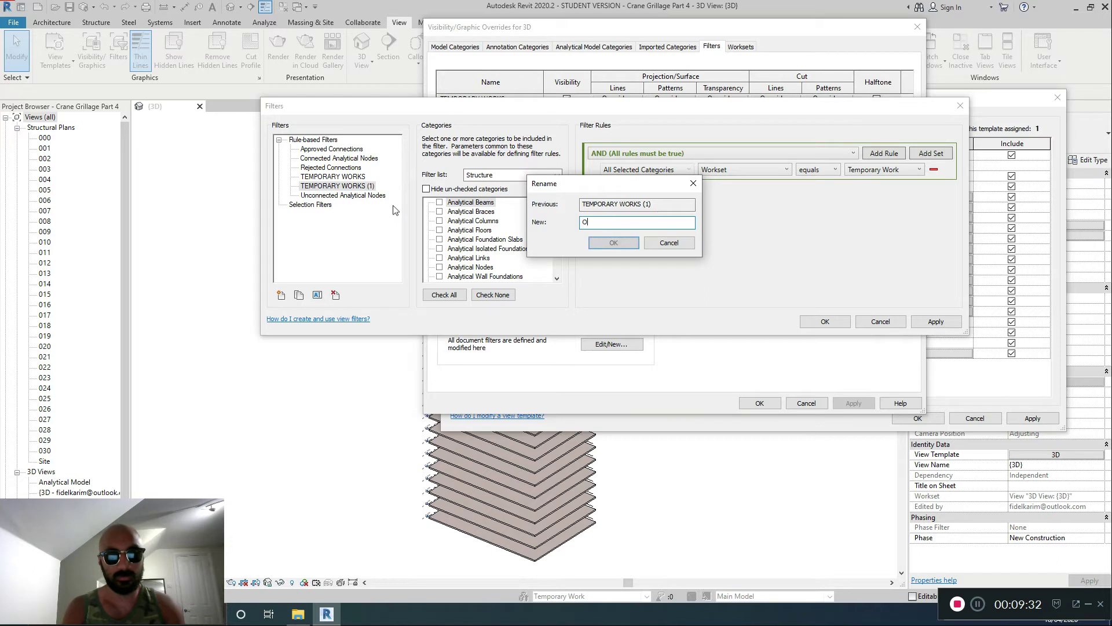
{"action": "key", "text": "BackSpace"}
{"action": "type", "text": "PERMANENT"}
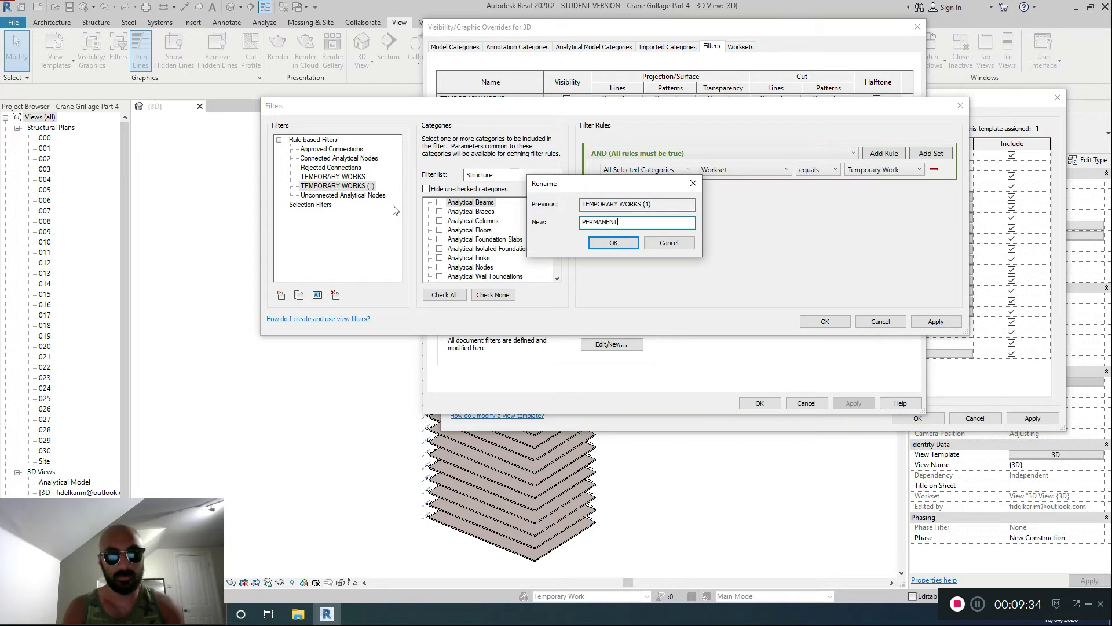
{"action": "type", "text": " WORKS"}
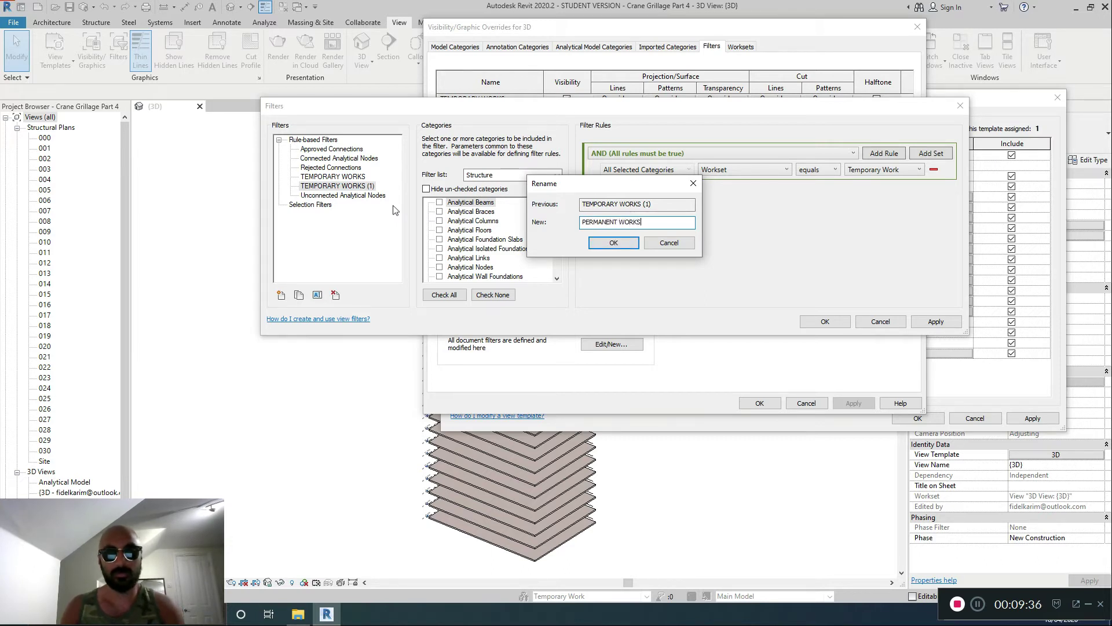
{"action": "left_click", "coordinate": [611, 243]}
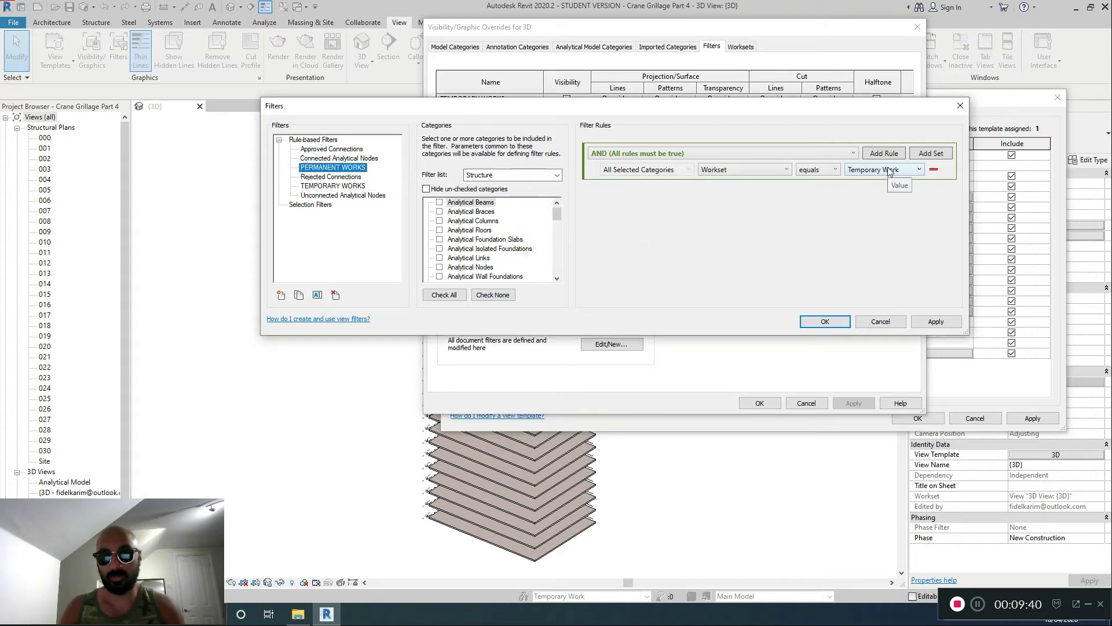
Step: Set the PERMANENT WORKS filter rule's workset value to Permanent Works and accept the filter definitions
{"action": "scroll", "coordinate": [492, 237], "scroll_direction": "down", "scroll_amount": 10}
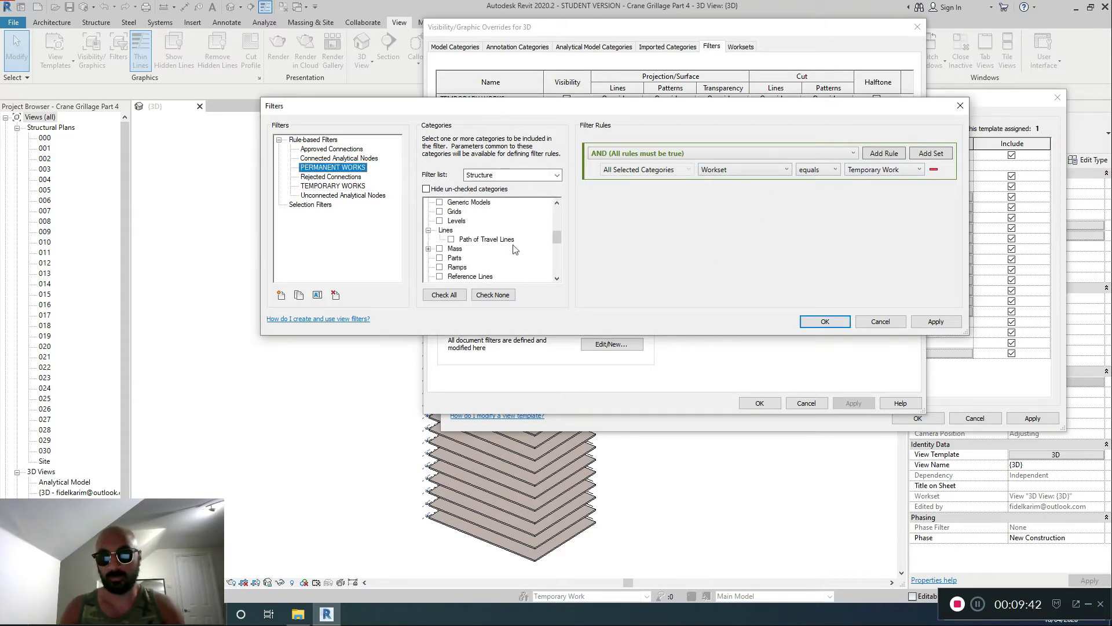
{"action": "scroll", "coordinate": [515, 249], "scroll_direction": "down", "scroll_amount": 3}
{"action": "left_click", "coordinate": [918, 170]}
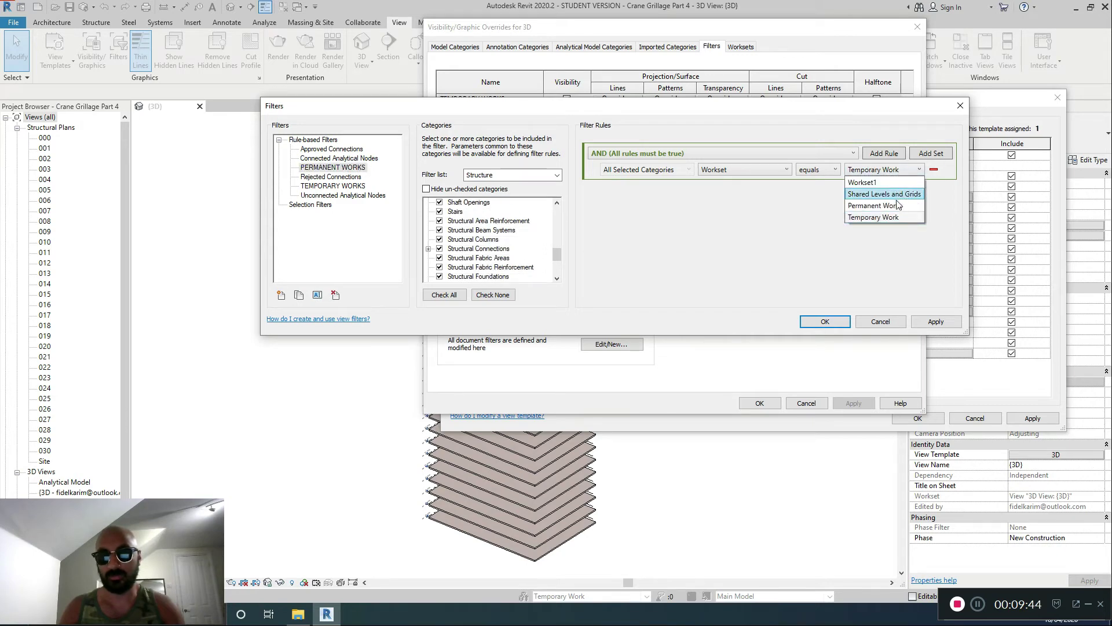
{"action": "left_click", "coordinate": [896, 206]}
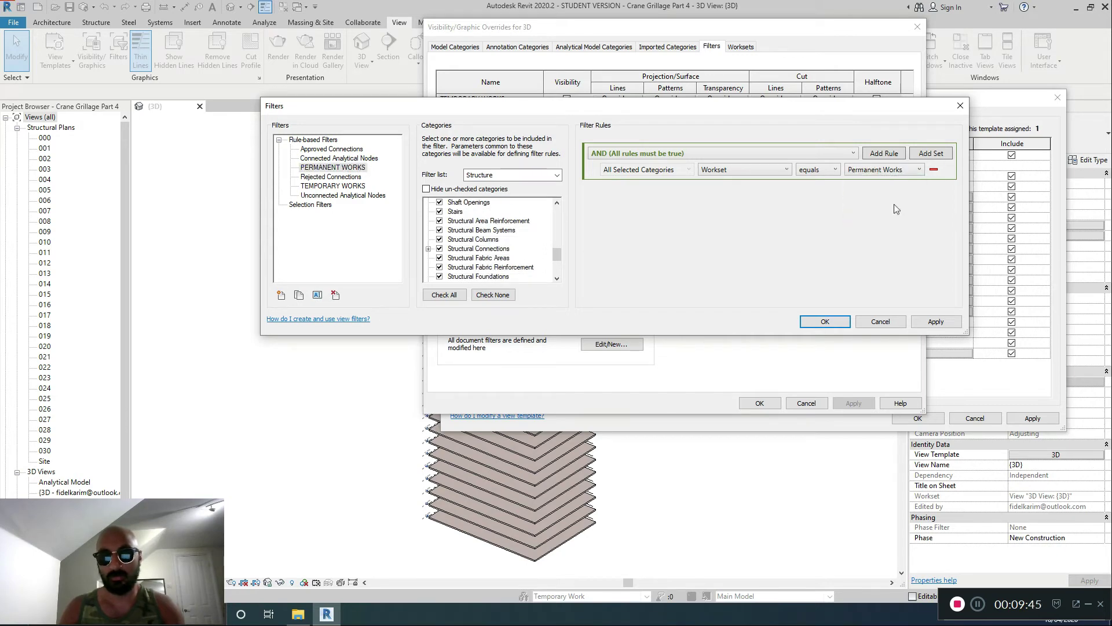
{"action": "left_click", "coordinate": [834, 321]}
{"action": "left_click", "coordinate": [627, 307]}
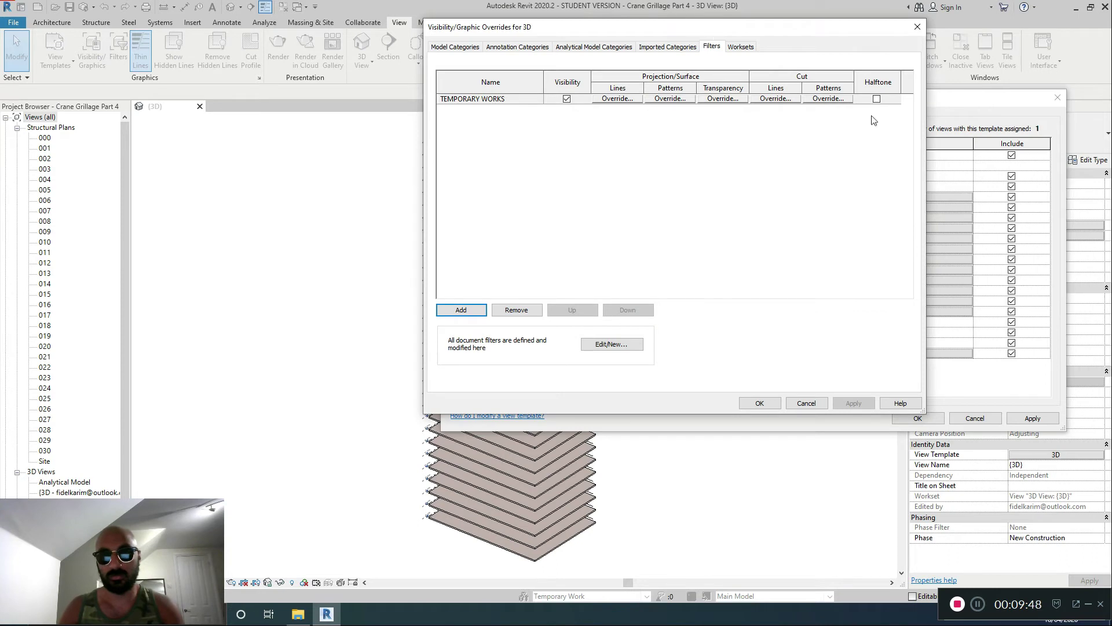
Step: Add the PERMANENT WORKS filter to the 3D template's overrides, turn off its visibility and accept the template
{"action": "left_click", "coordinate": [475, 313]}
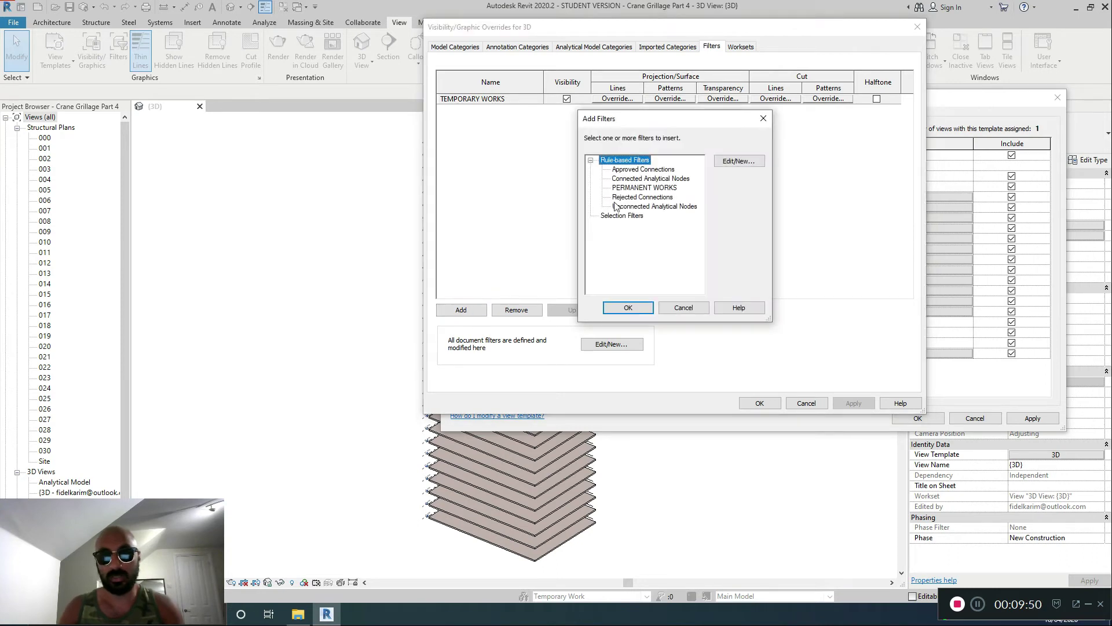
{"action": "left_click", "coordinate": [638, 191]}
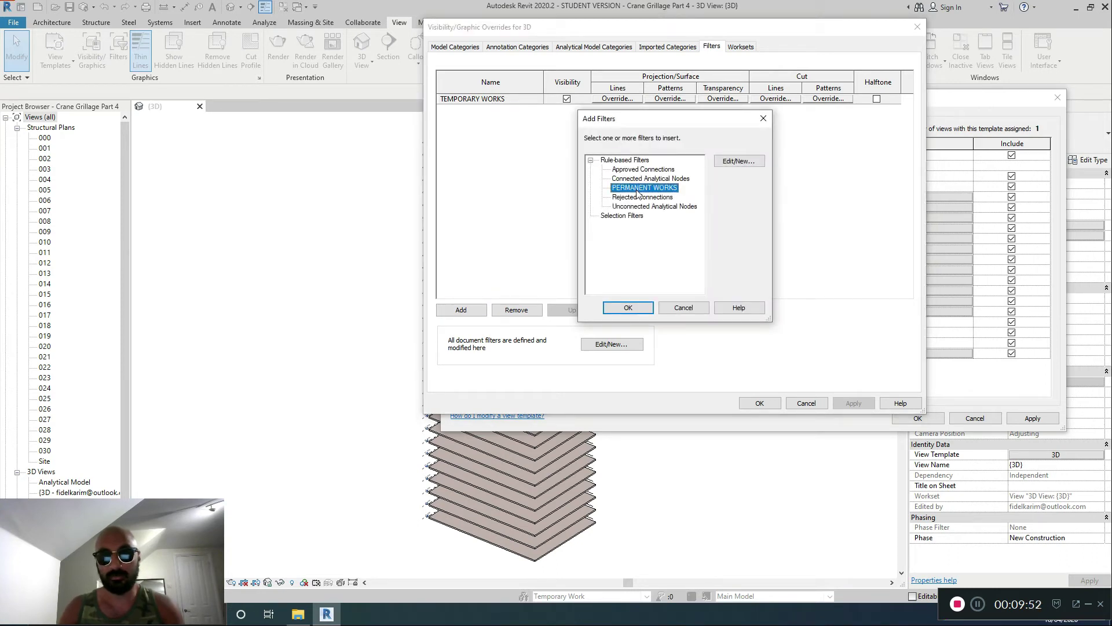
{"action": "left_click", "coordinate": [627, 308]}
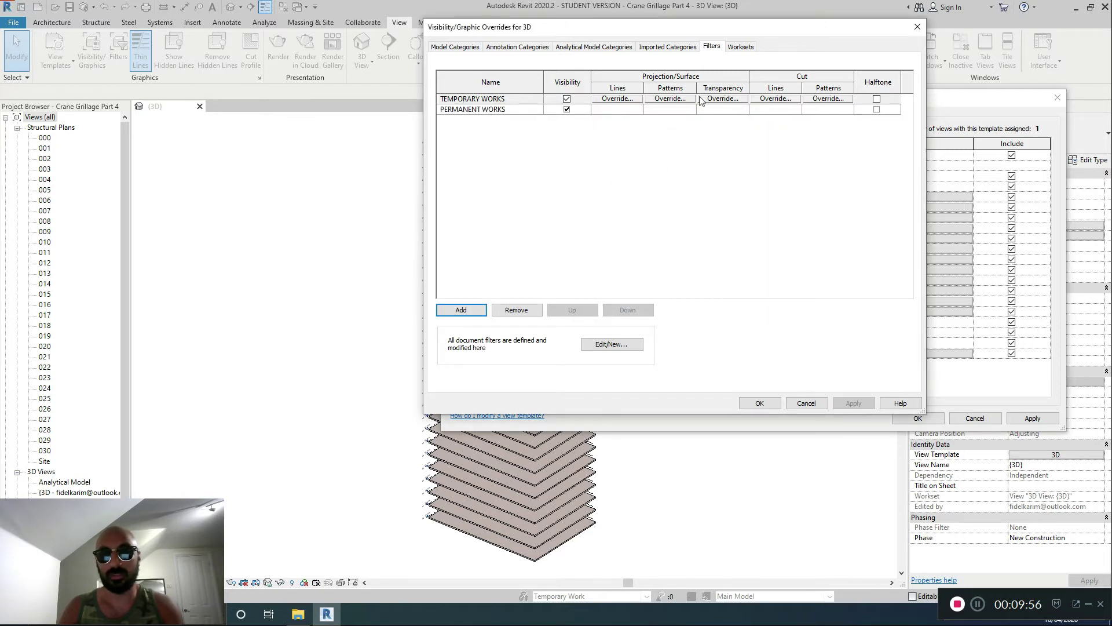
{"action": "left_click", "coordinate": [567, 109]}
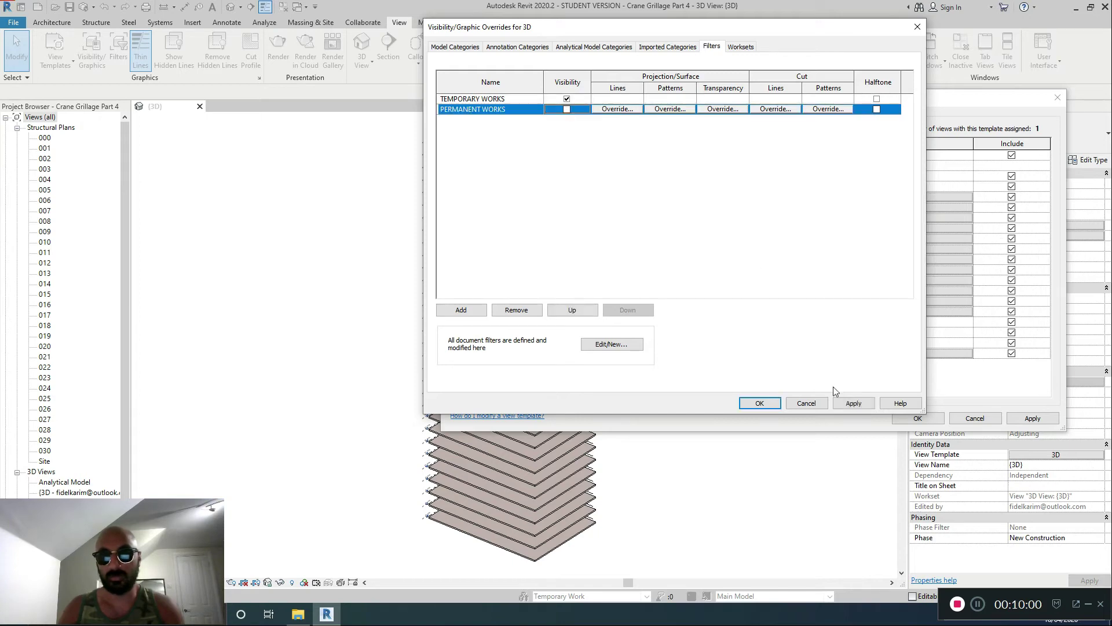
{"action": "left_click", "coordinate": [759, 403]}
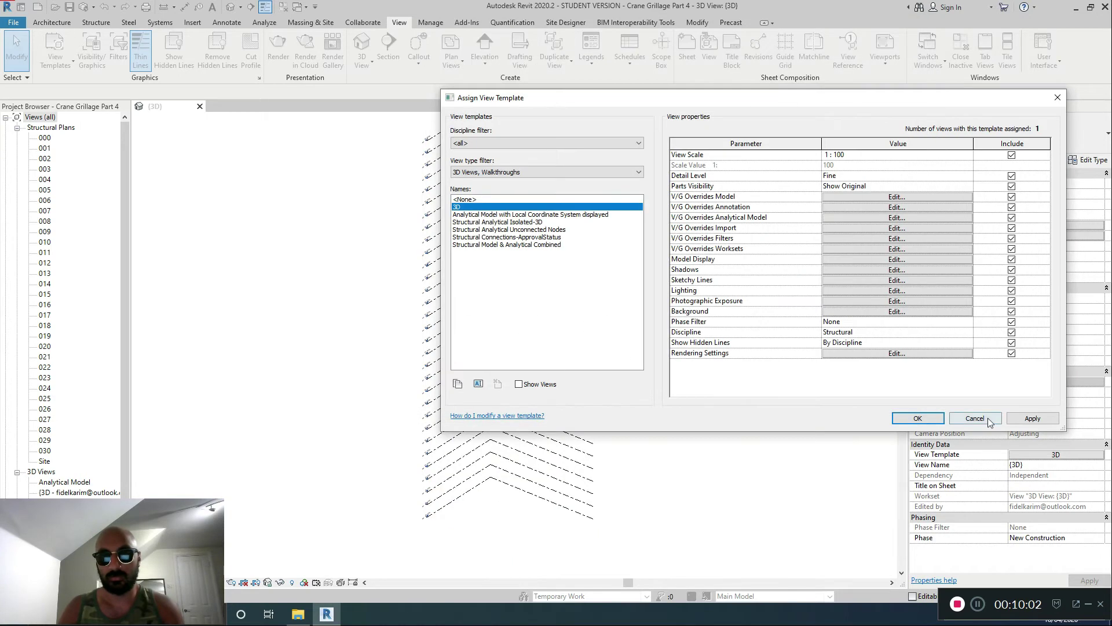
{"action": "left_click", "coordinate": [917, 418]}
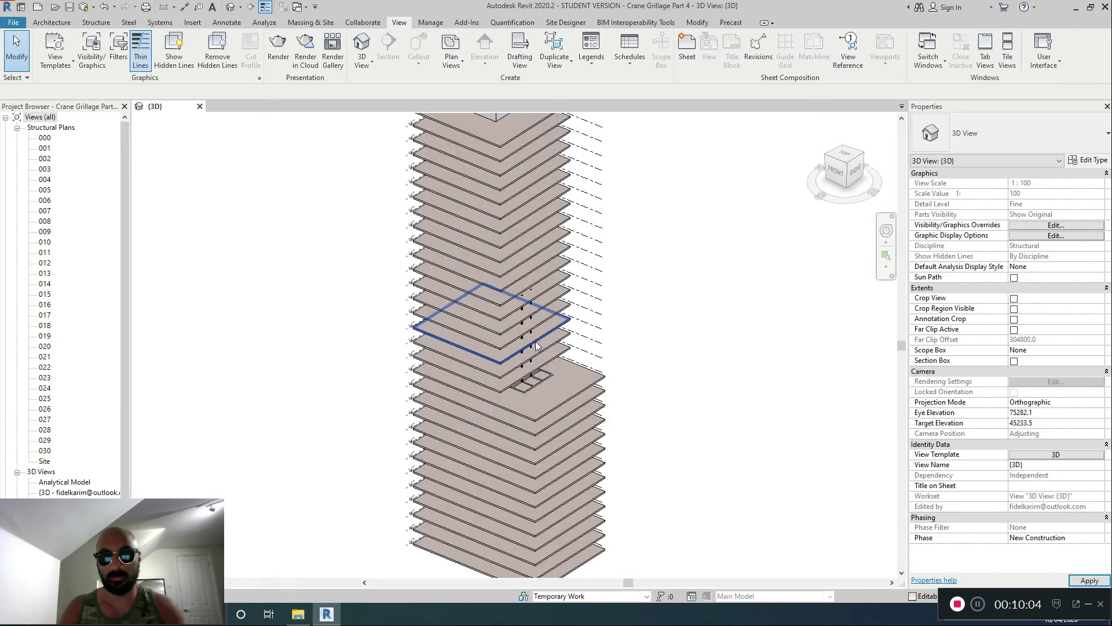
Step: Reopen the 3D template's filter overrides, turn off visibility for PERMANENT WORKS again, and apply it to the view
{"action": "left_click", "coordinate": [1072, 455]}
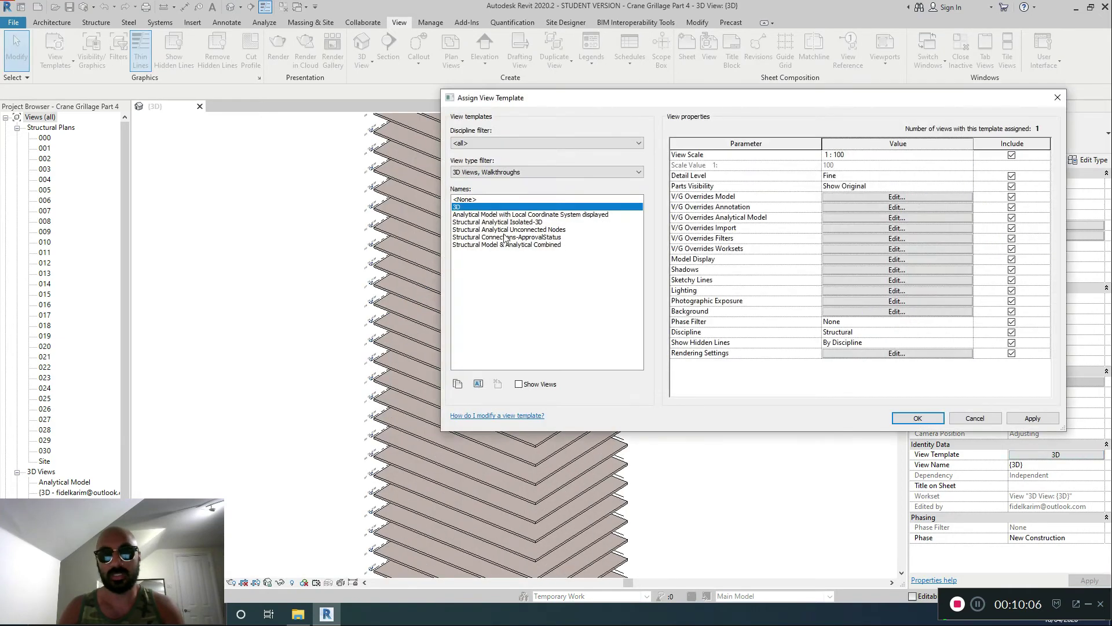
{"action": "left_click", "coordinate": [897, 238]}
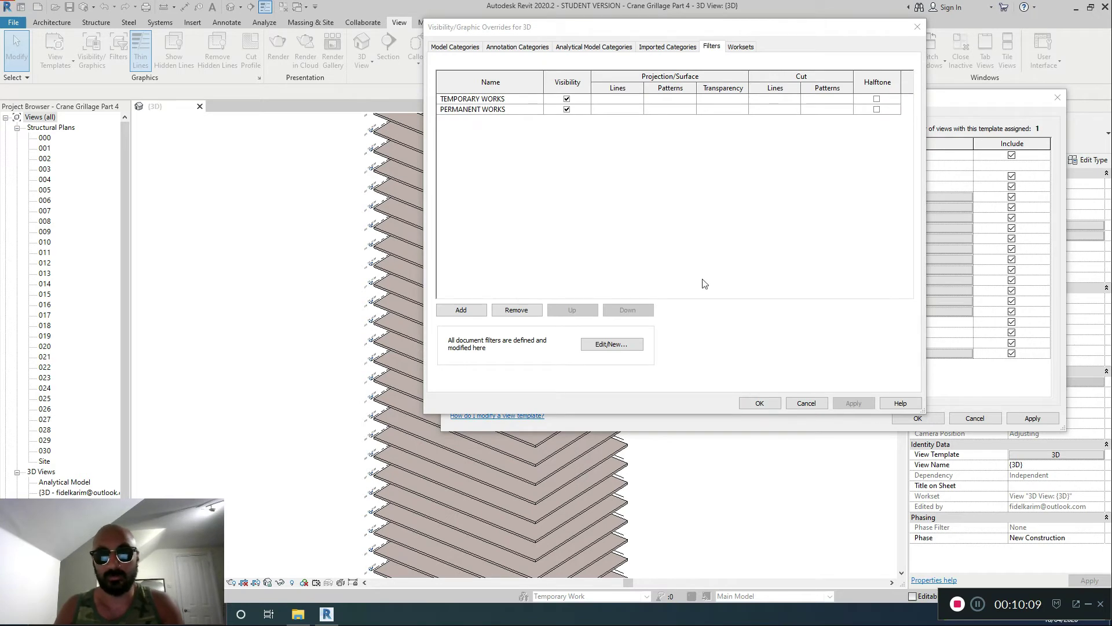
{"action": "left_click", "coordinate": [567, 109]}
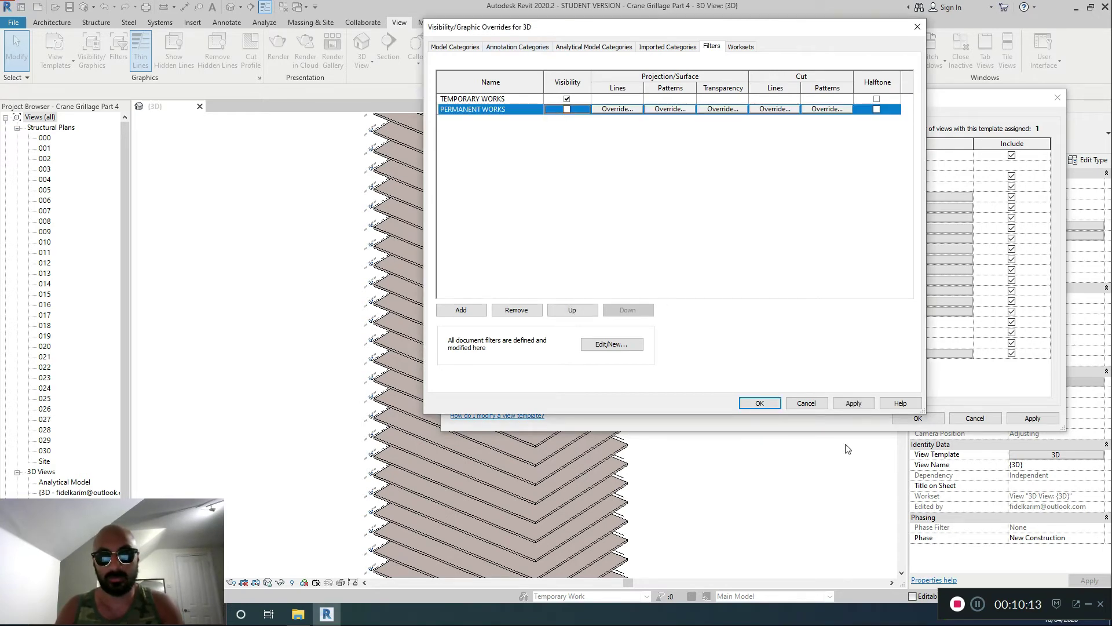
{"action": "left_click", "coordinate": [853, 403]}
{"action": "left_click", "coordinate": [760, 403]}
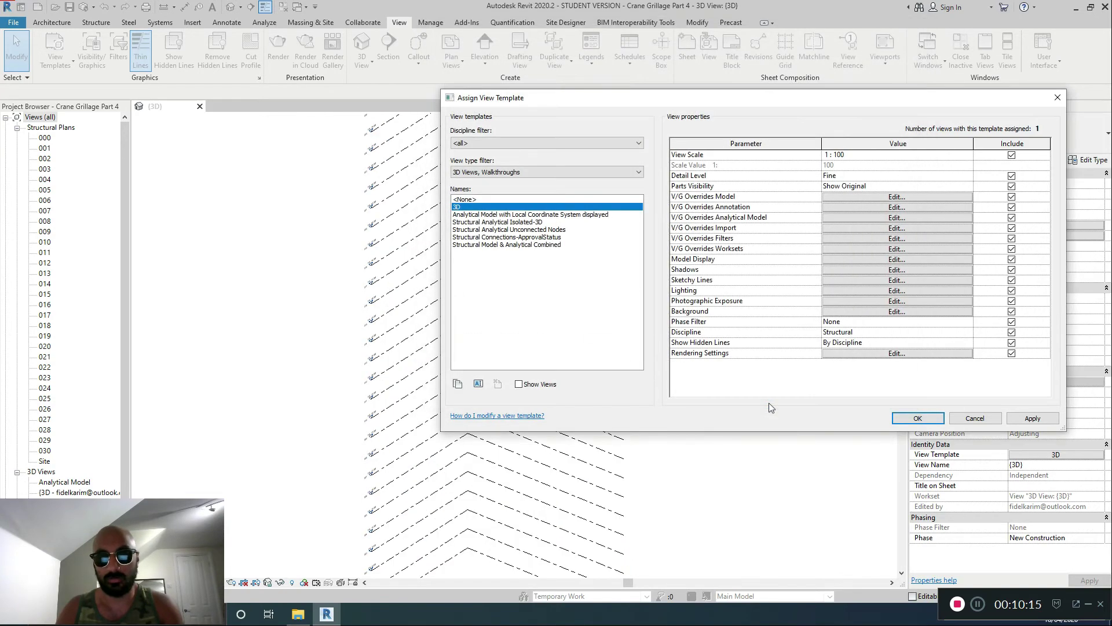
{"action": "left_click", "coordinate": [927, 418]}
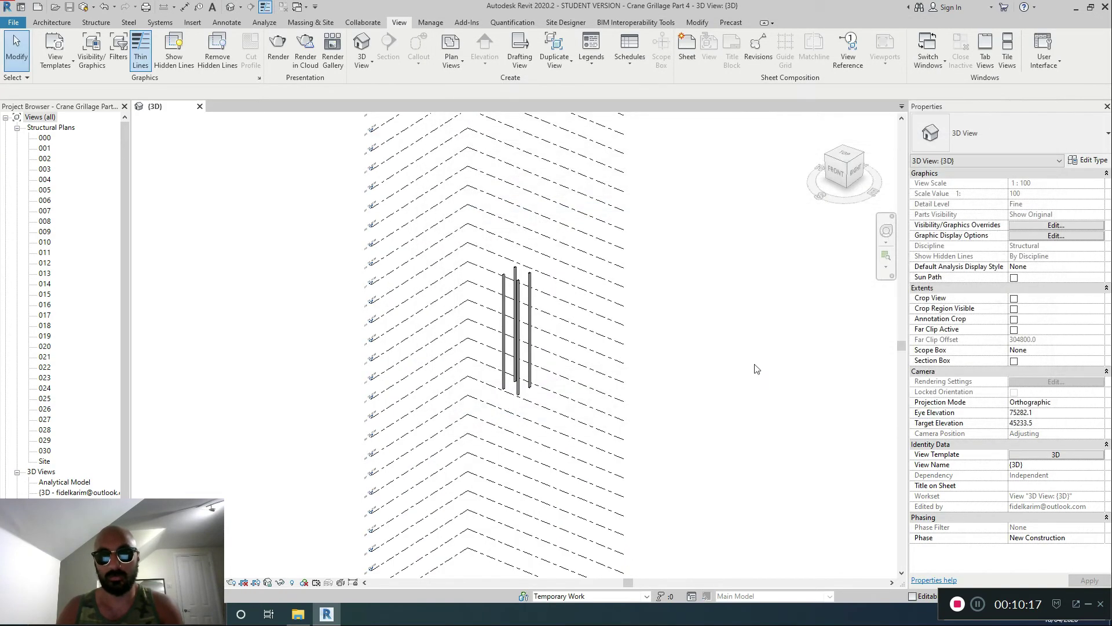
Step: Hide the Levels annotation category in the 3D view template and apply the template to the view
{"action": "middle_click_drag", "start_coordinate": [428, 392], "coordinate": [754, 388], "text": "shift"}
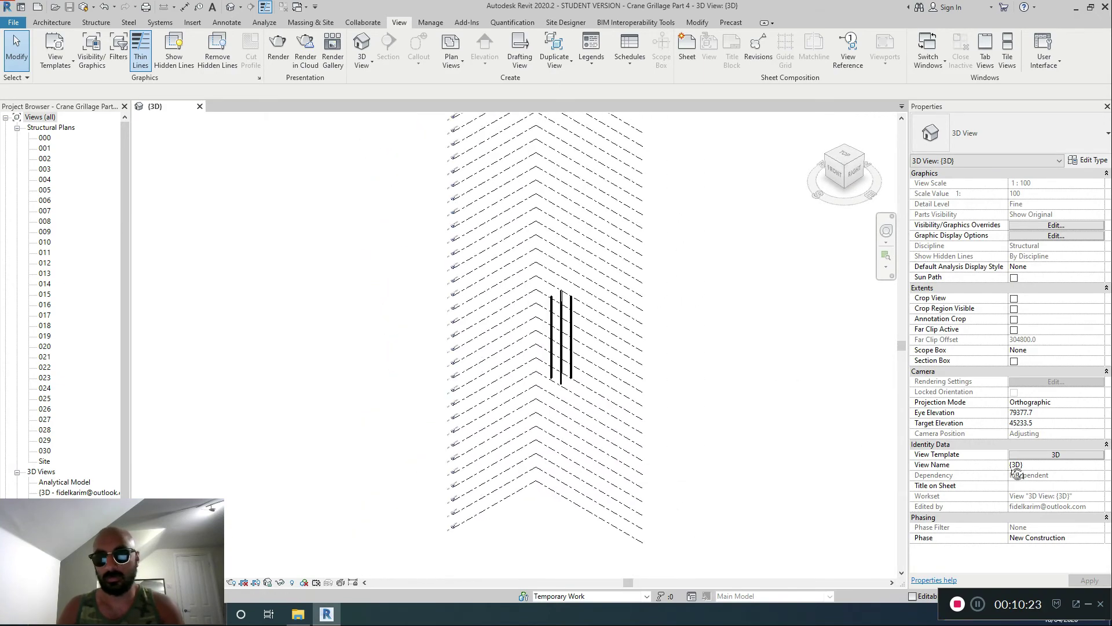
{"action": "left_click", "coordinate": [1046, 453]}
{"action": "left_click", "coordinate": [857, 196]}
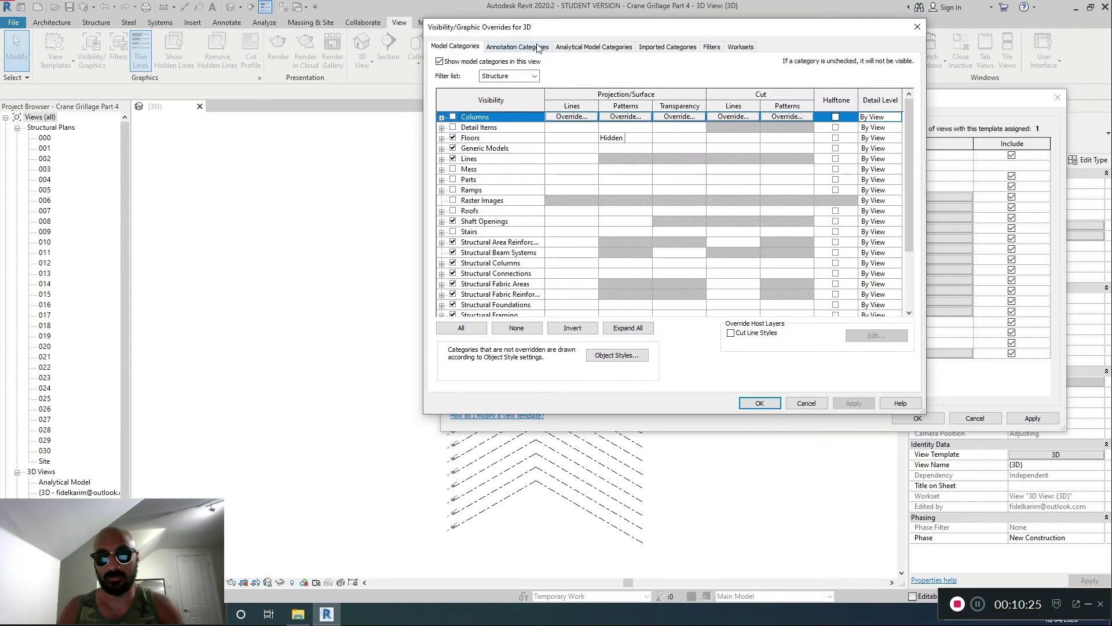
{"action": "left_click", "coordinate": [502, 48]}
{"action": "scroll", "coordinate": [504, 217], "scroll_direction": "down", "scroll_amount": 5}
{"action": "left_click", "coordinate": [470, 294]}
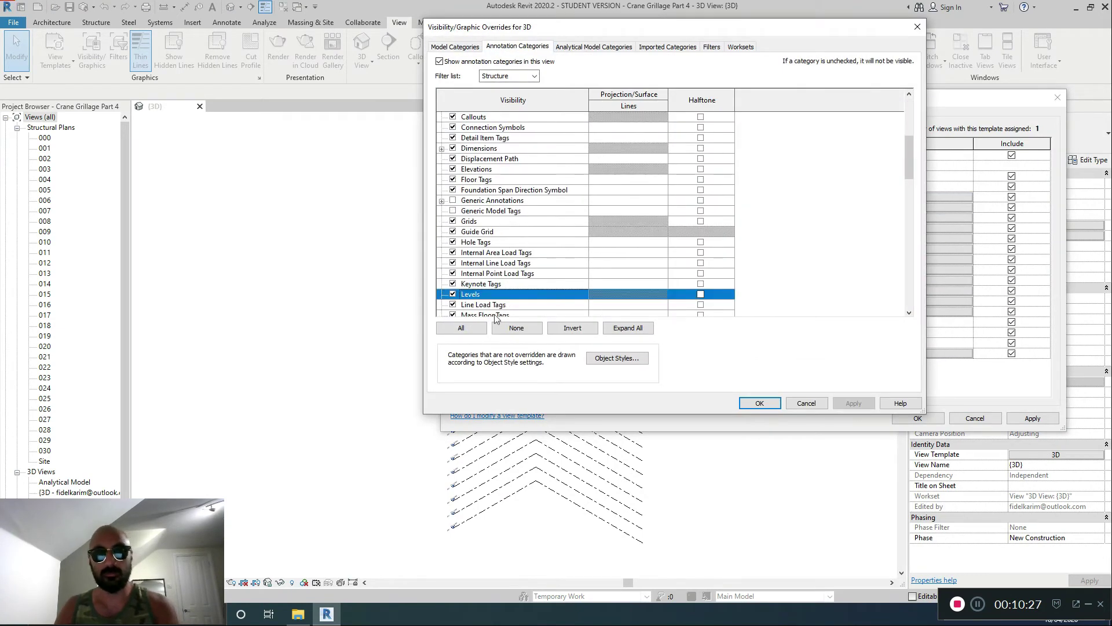
{"action": "left_click", "coordinate": [452, 293]}
{"action": "left_click", "coordinate": [853, 404]}
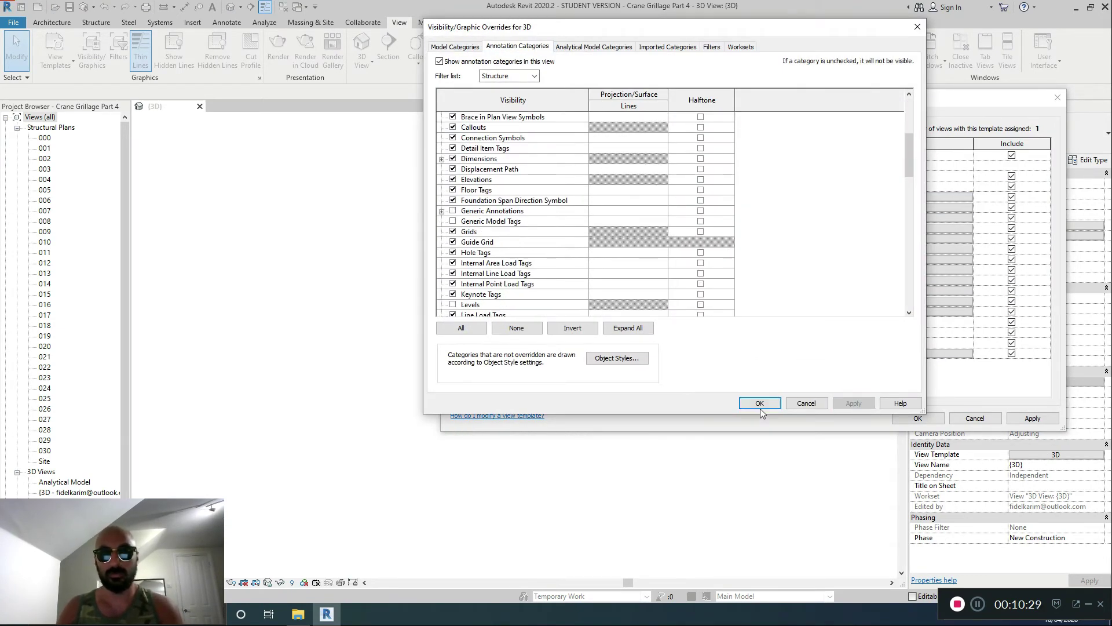
{"action": "left_click", "coordinate": [760, 408]}
{"action": "left_click", "coordinate": [1031, 419]}
{"action": "left_click", "coordinate": [918, 418]}
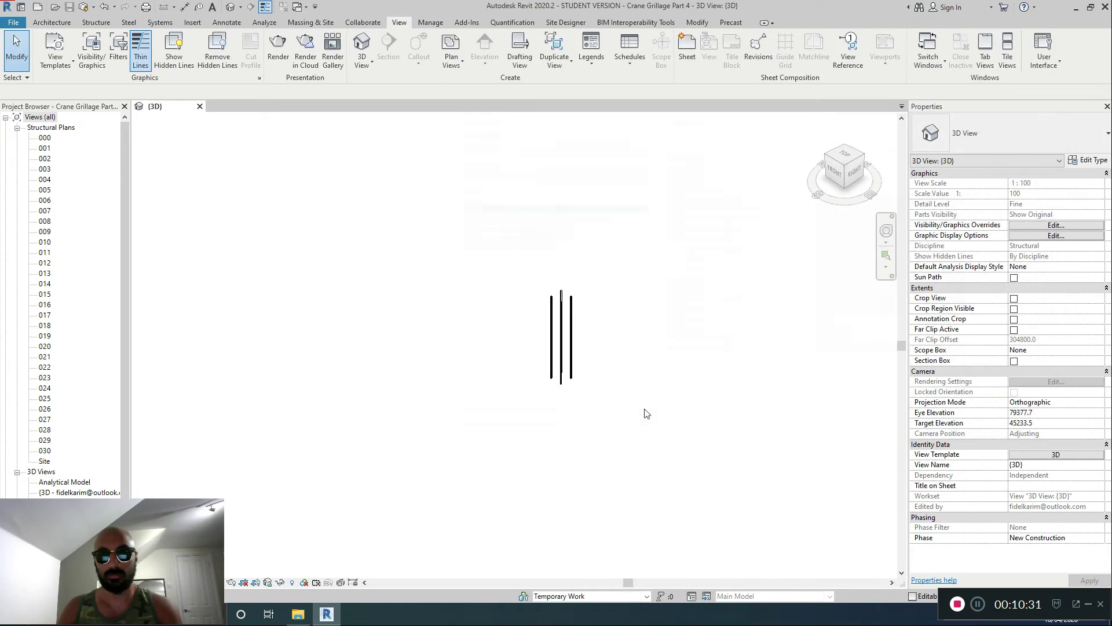
Step: Turn the PERMANENT WORKS filter's visibility back on in the 3D template and enable halftone for it
{"action": "middle_click_drag", "start_coordinate": [608, 367], "coordinate": [582, 371], "text": "shift"}
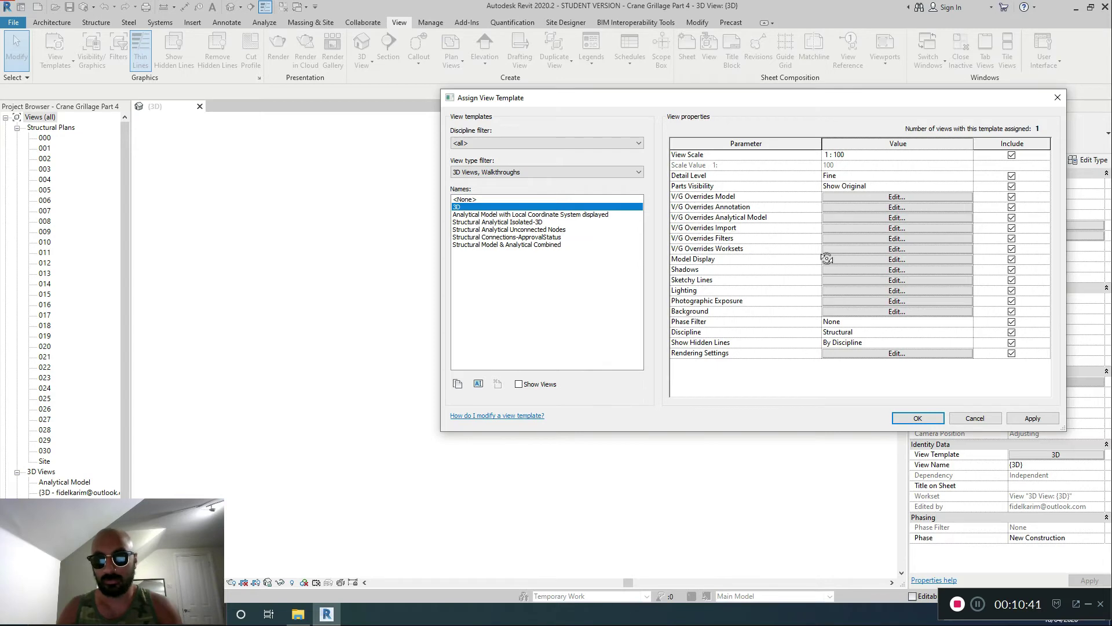
{"action": "left_click", "coordinate": [849, 241]}
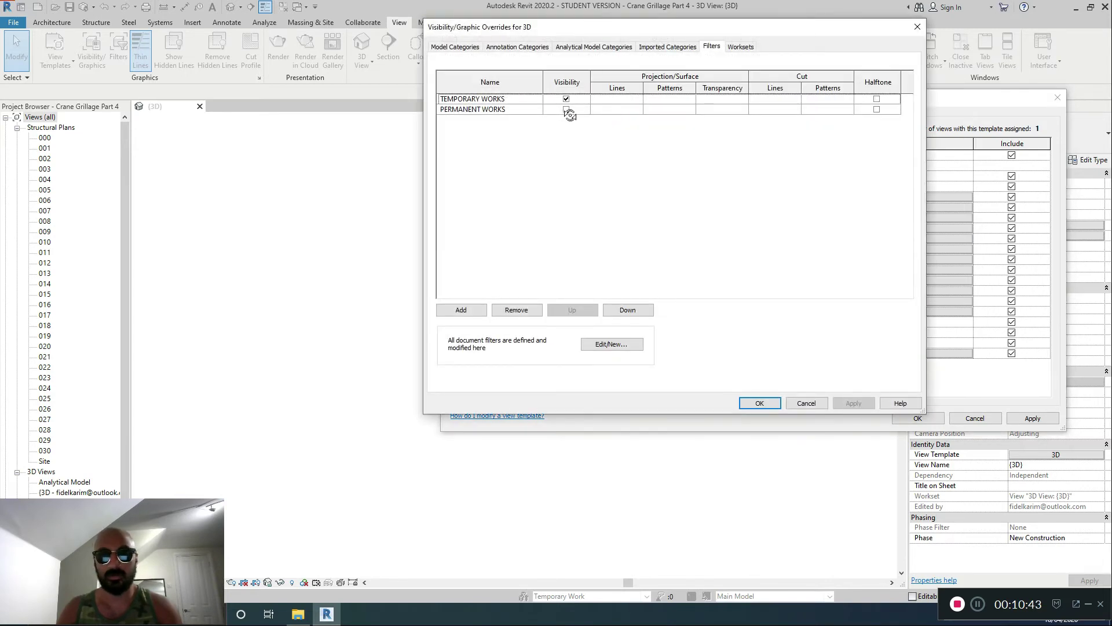
{"action": "left_click", "coordinate": [566, 109]}
{"action": "left_click", "coordinate": [877, 109]}
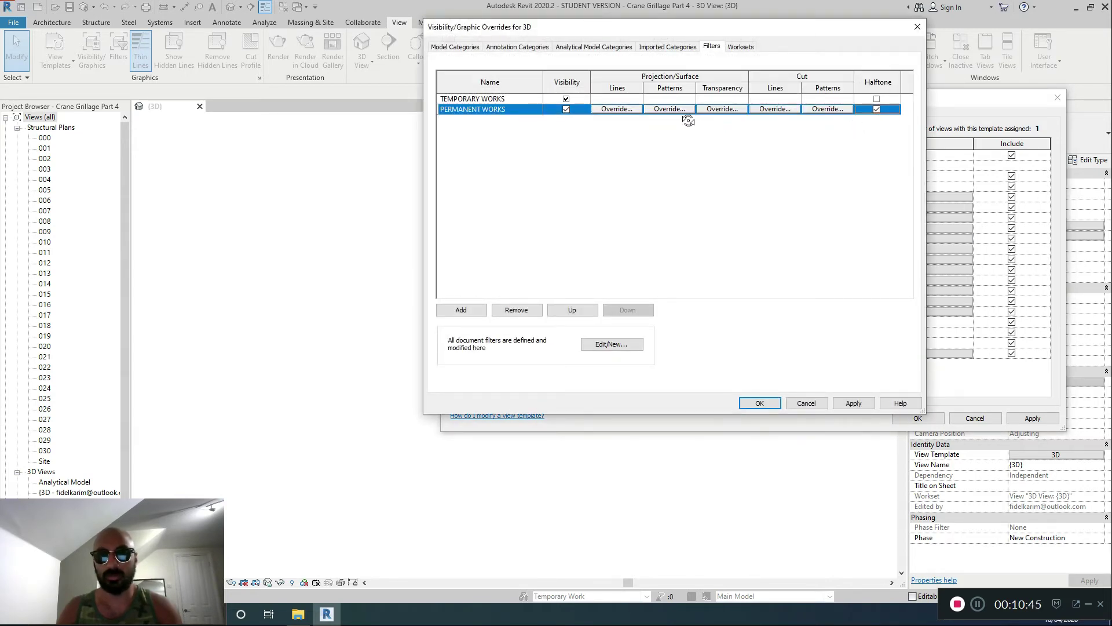
Step: Override the PERMANENT WORKS filter's surface transparency with 51%
{"action": "left_click", "coordinate": [723, 111]}
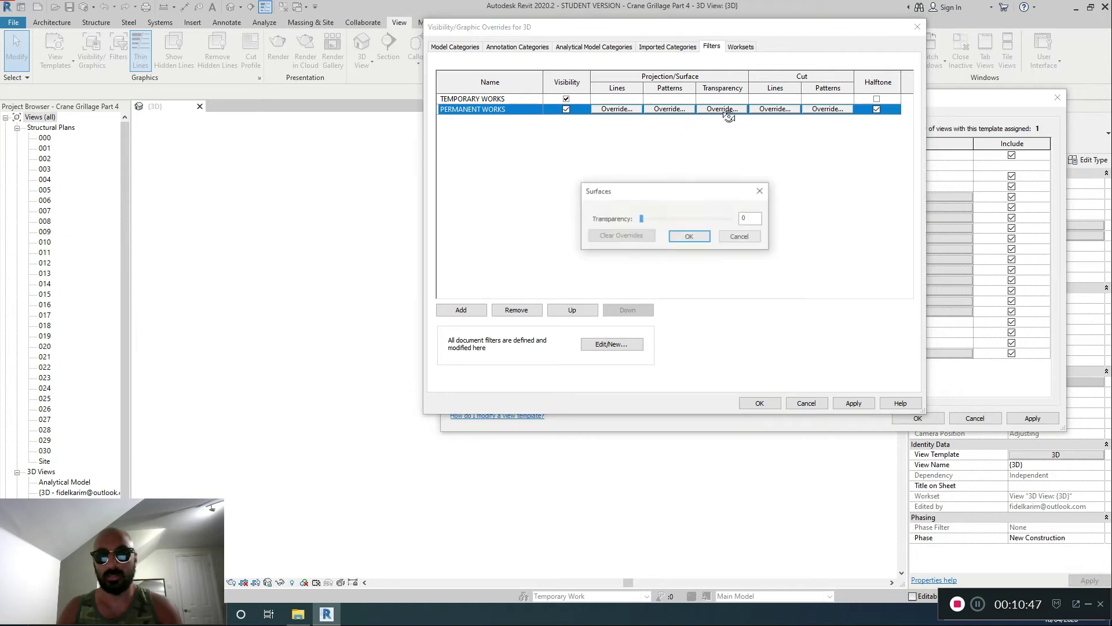
{"action": "left_click_drag", "start_coordinate": [649, 225], "coordinate": [676, 226]}
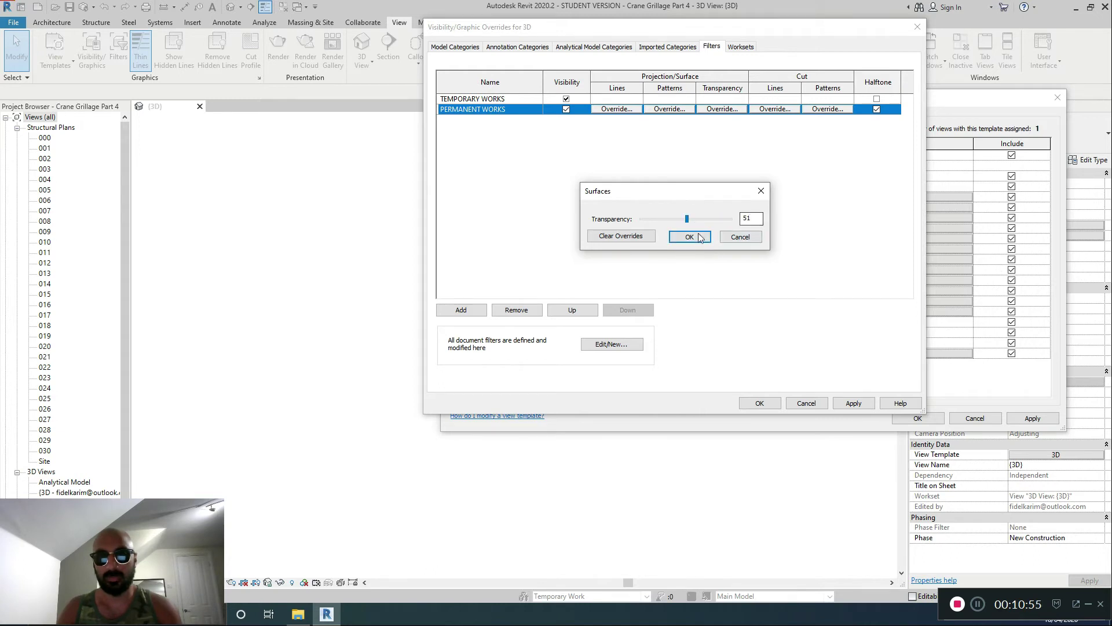
{"action": "left_click", "coordinate": [700, 237]}
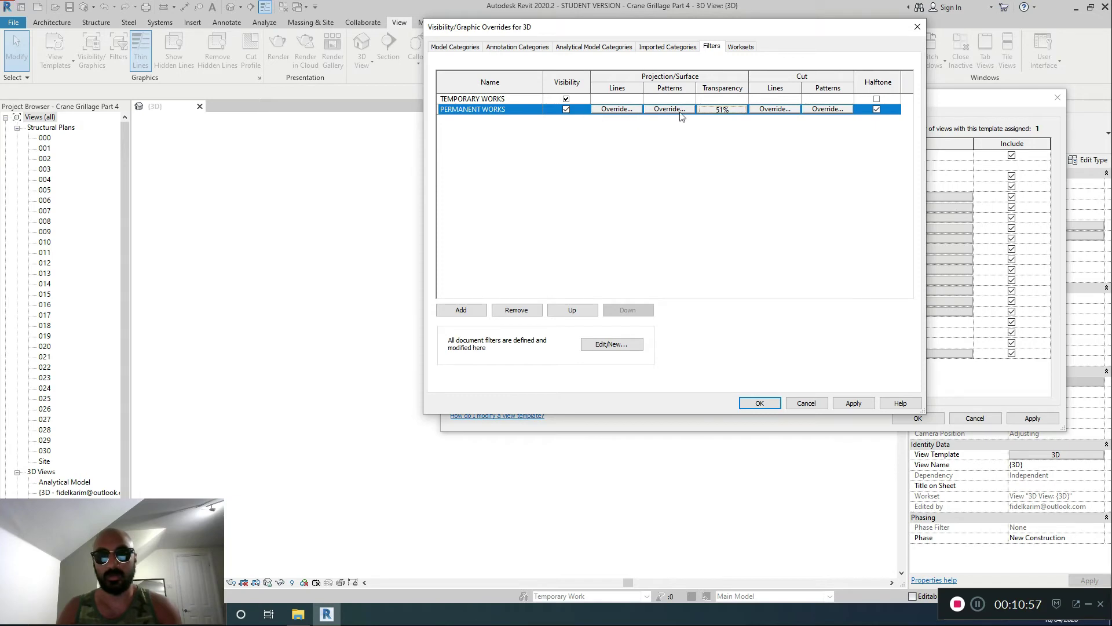
Step: Override the PERMANENT WORKS filter's surface foreground pattern with a solid fill coloured RGB 255-128-128
{"action": "left_click", "coordinate": [679, 111]}
{"action": "left_click", "coordinate": [687, 183]}
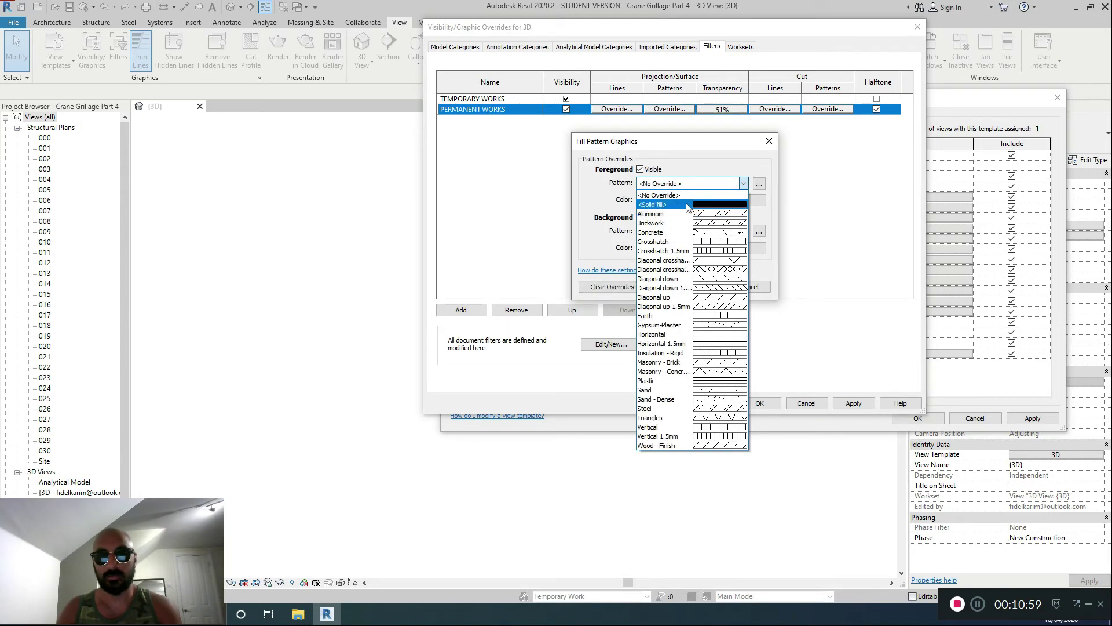
{"action": "left_click", "coordinate": [687, 204]}
{"action": "left_click", "coordinate": [672, 199]}
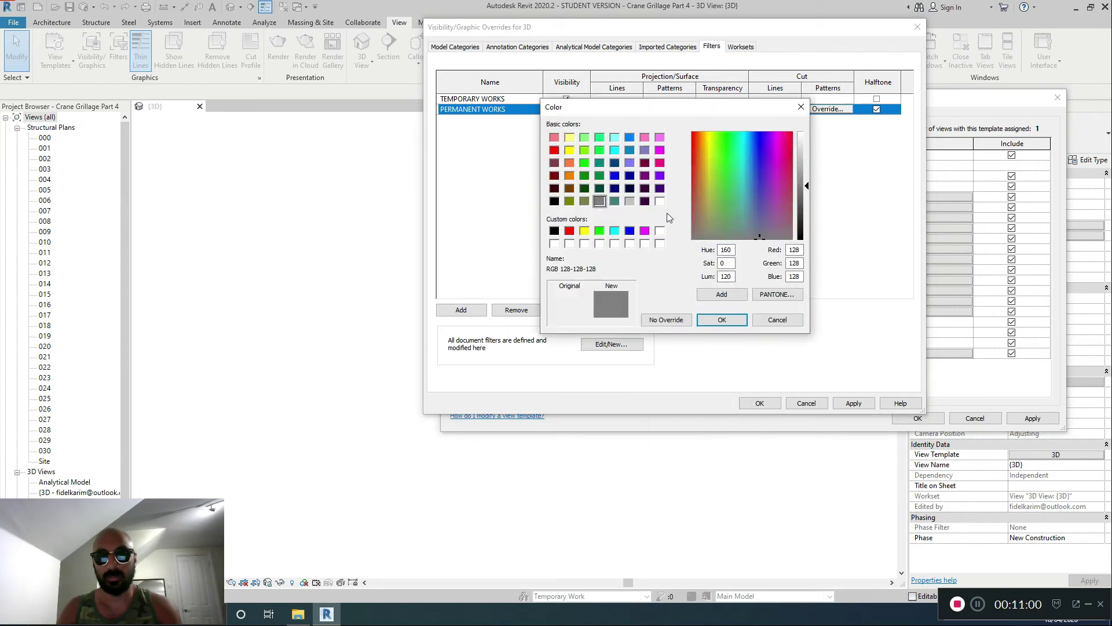
{"action": "left_click", "coordinate": [555, 138]}
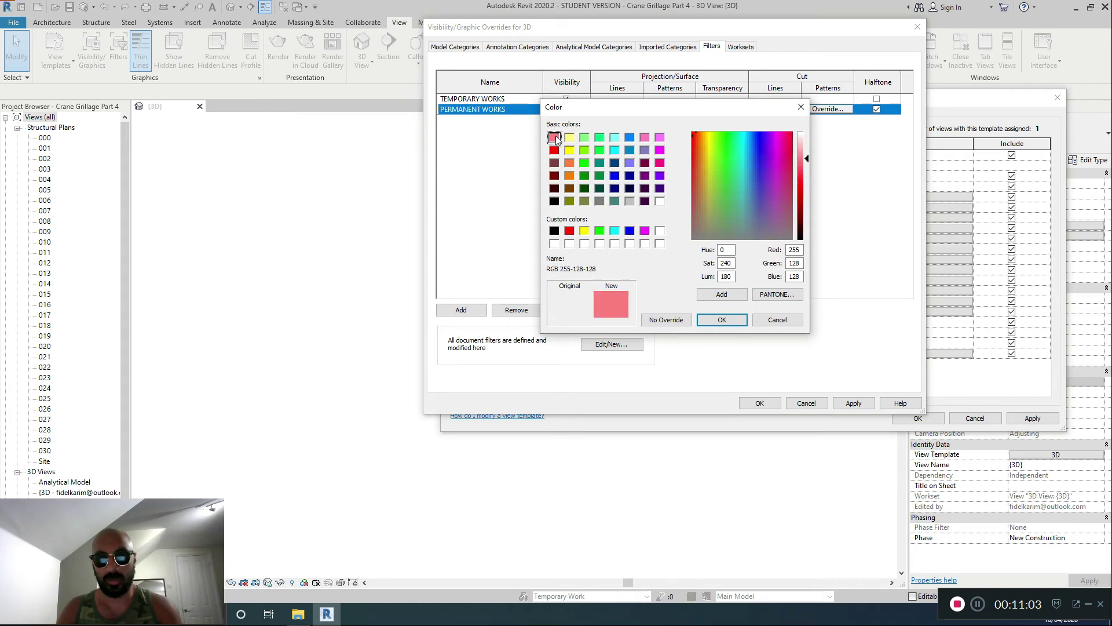
{"action": "left_click", "coordinate": [722, 320]}
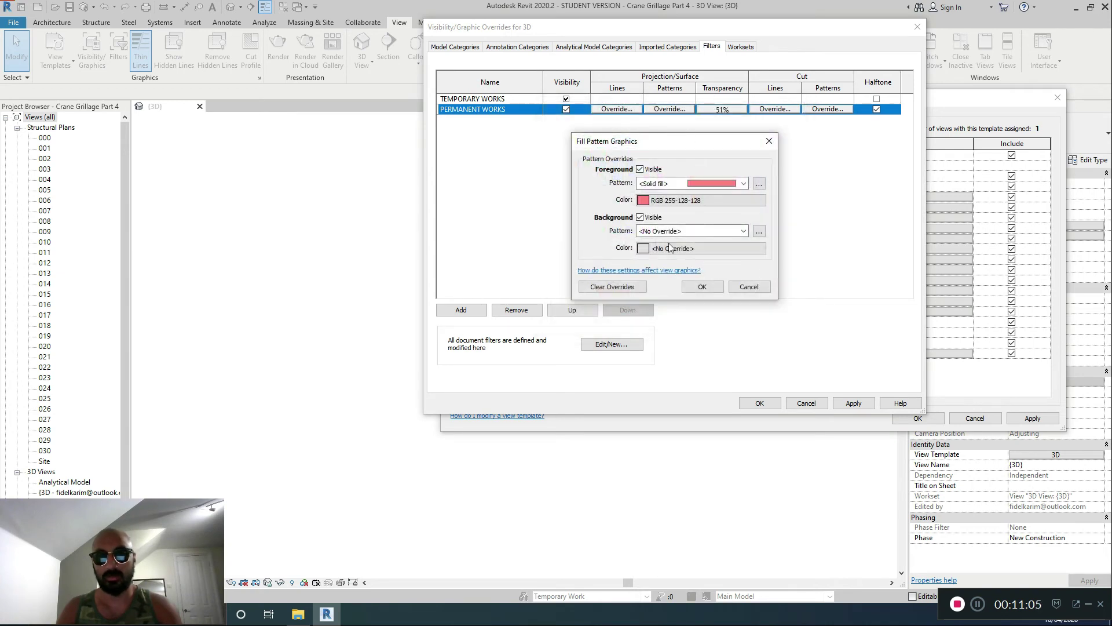
{"action": "left_click", "coordinate": [692, 280]}
Step: Apply the PERMANENT WORKS filter overrides to the 3D template and accept the template for the view
{"action": "left_click", "coordinate": [629, 111]}
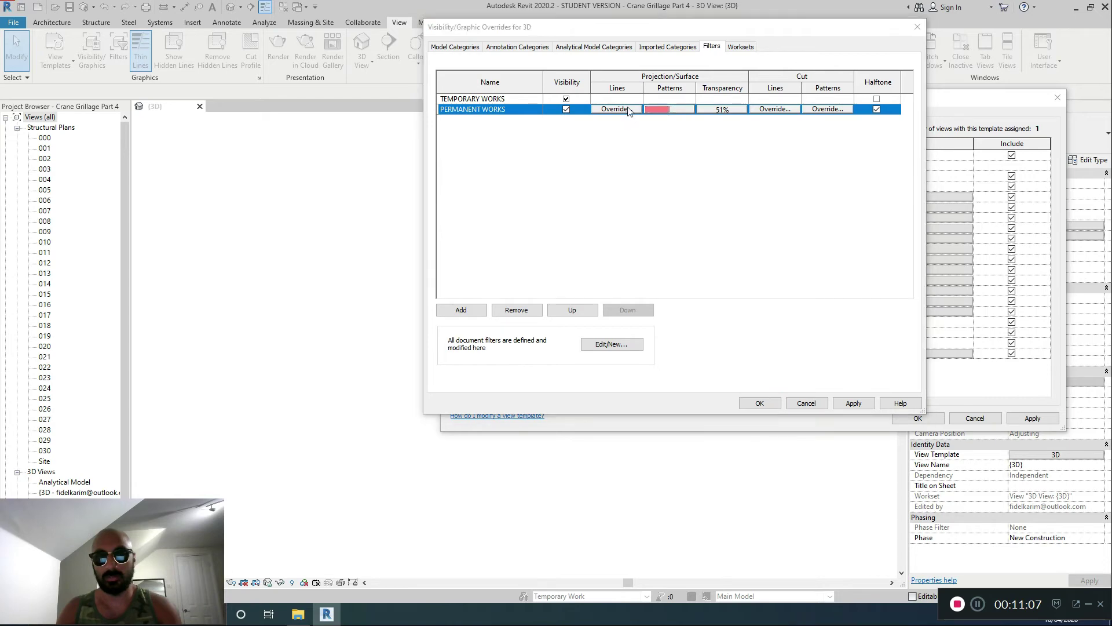
{"action": "left_click", "coordinate": [702, 262]}
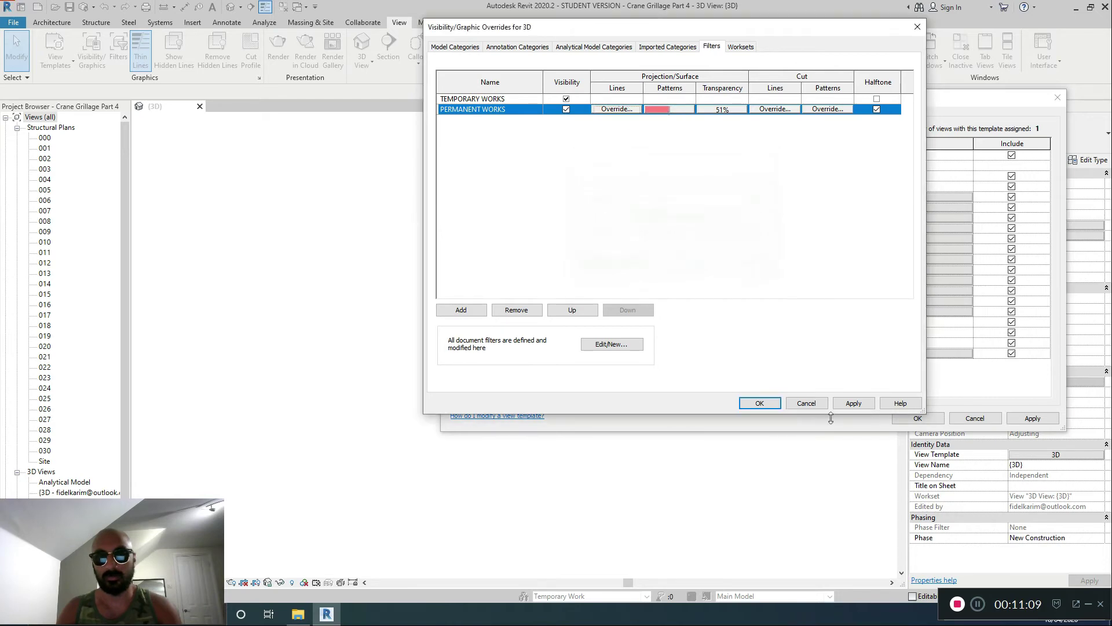
{"action": "left_click", "coordinate": [853, 403]}
{"action": "left_click", "coordinate": [760, 403]}
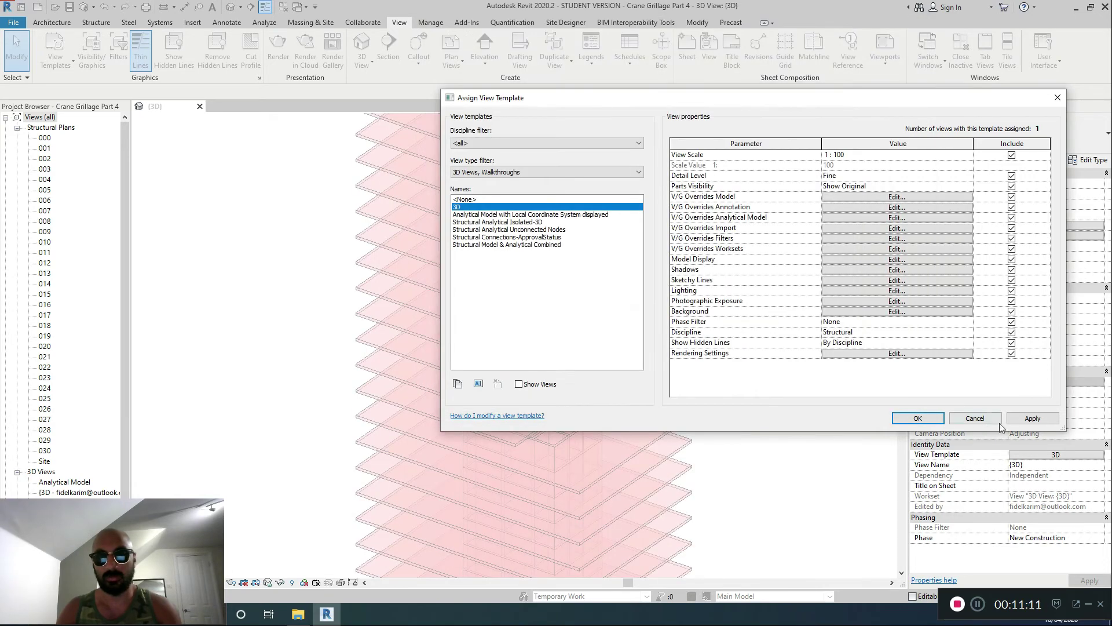
{"action": "left_click", "coordinate": [925, 419]}
Step: Examine the crane legs against the permanent works from several angles, check one leg's properties, and look at the view's visual style options
{"action": "scroll", "coordinate": [632, 364], "scroll_direction": "down", "scroll_amount": 2}
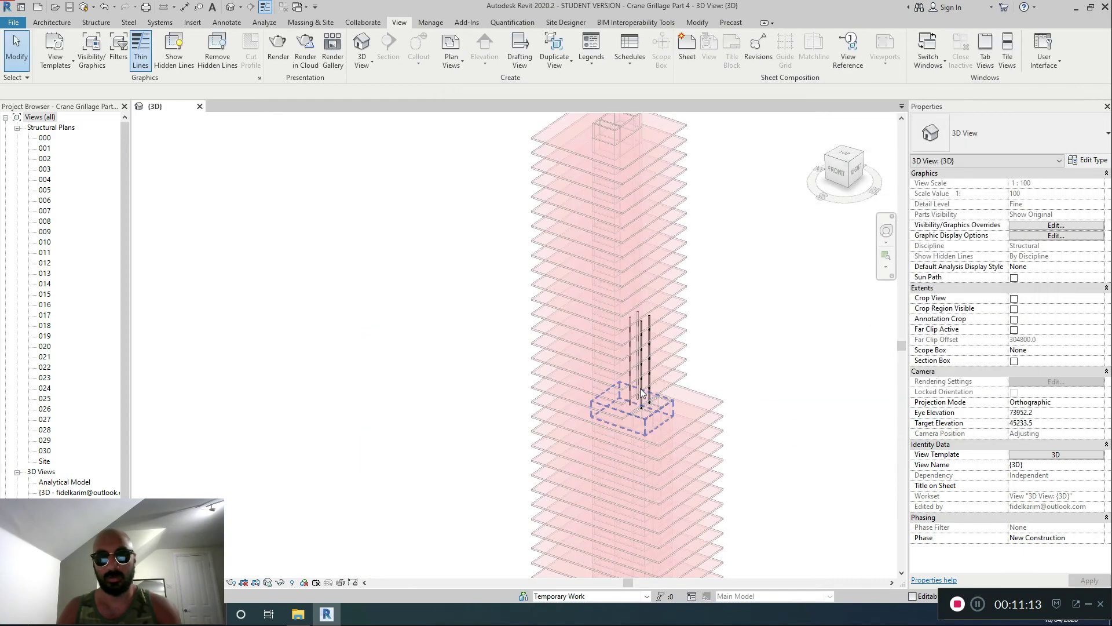
{"action": "left_click", "coordinate": [837, 172]}
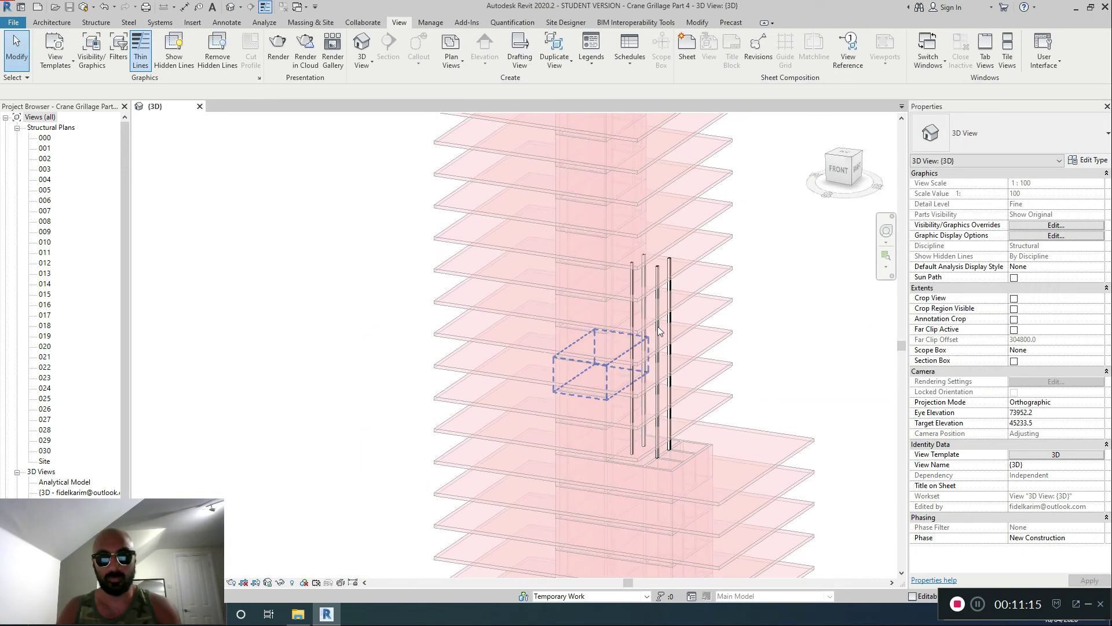
{"action": "middle_click_drag", "start_coordinate": [725, 217], "coordinate": [693, 291], "text": "shift"}
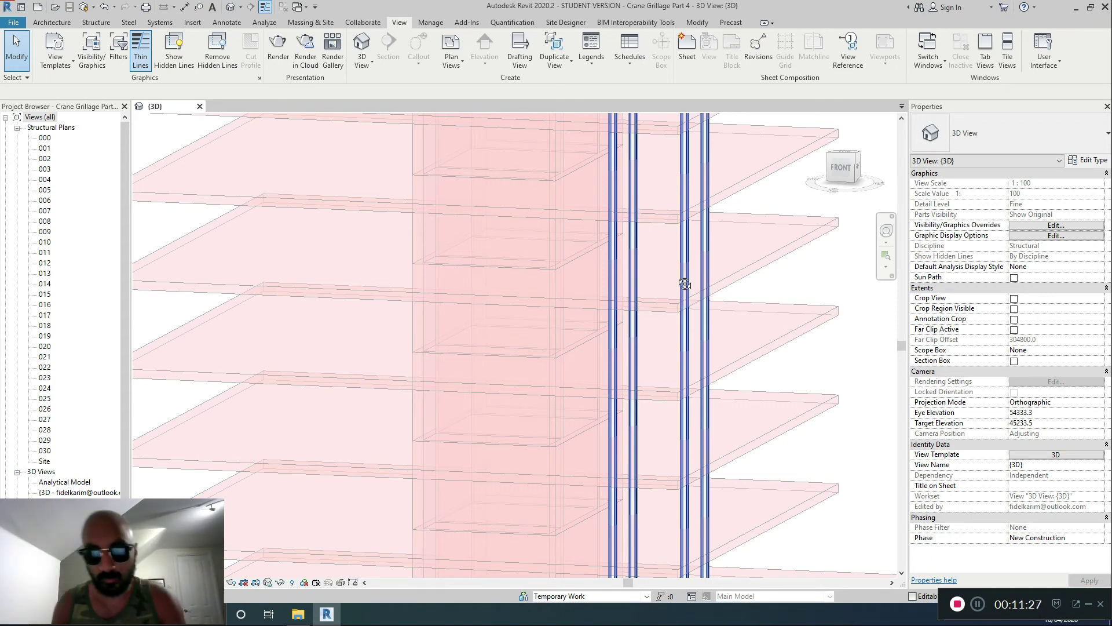
{"action": "scroll", "coordinate": [601, 290], "scroll_direction": "down", "scroll_amount": 5}
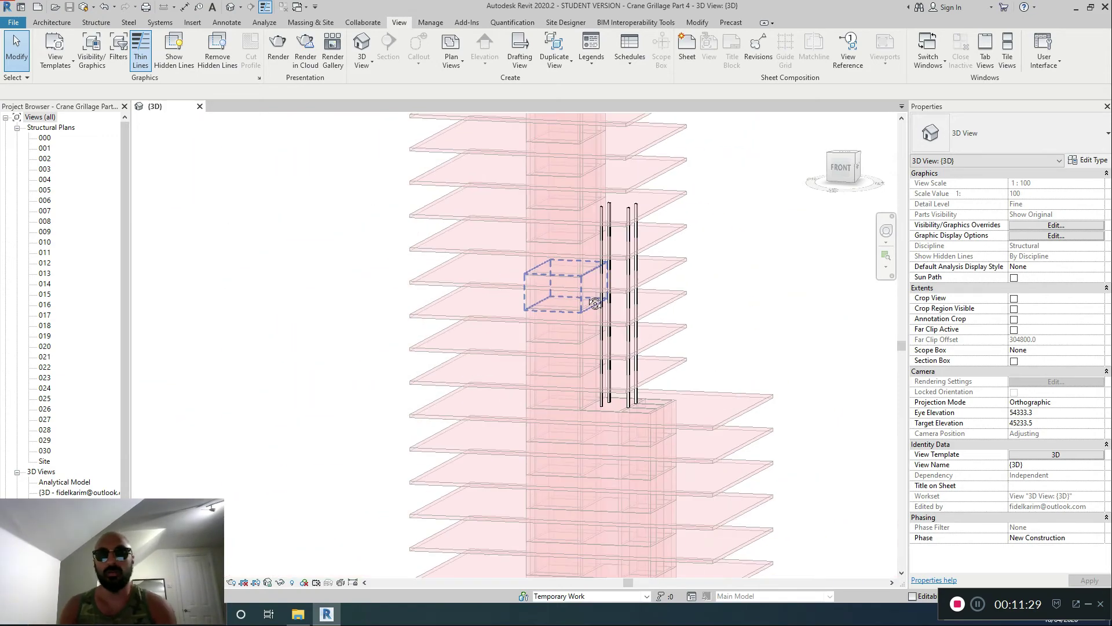
{"action": "middle_click_drag", "start_coordinate": [594, 307], "coordinate": [713, 363], "text": "shift"}
{"action": "scroll", "coordinate": [601, 327], "scroll_direction": "up", "scroll_amount": 6}
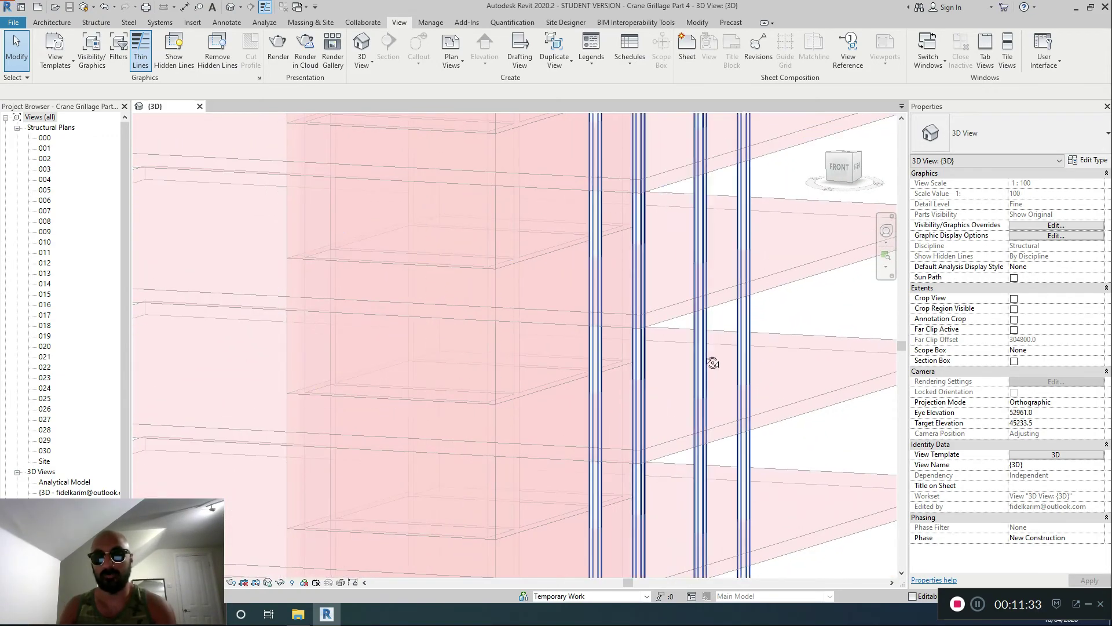
{"action": "left_click", "coordinate": [708, 364]}
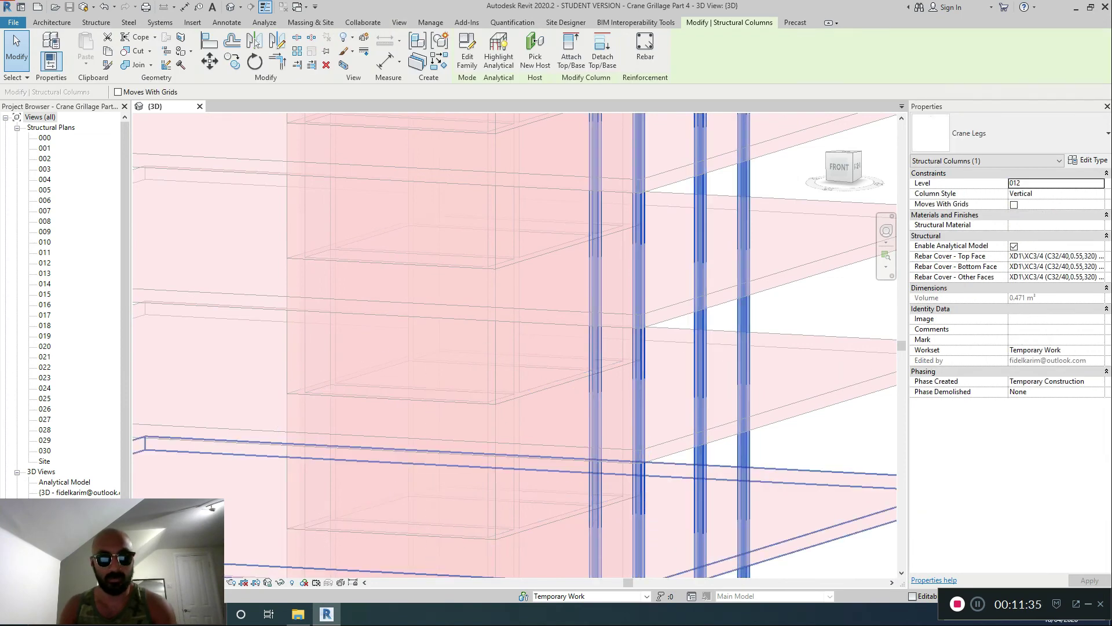
{"action": "left_click", "coordinate": [243, 582]}
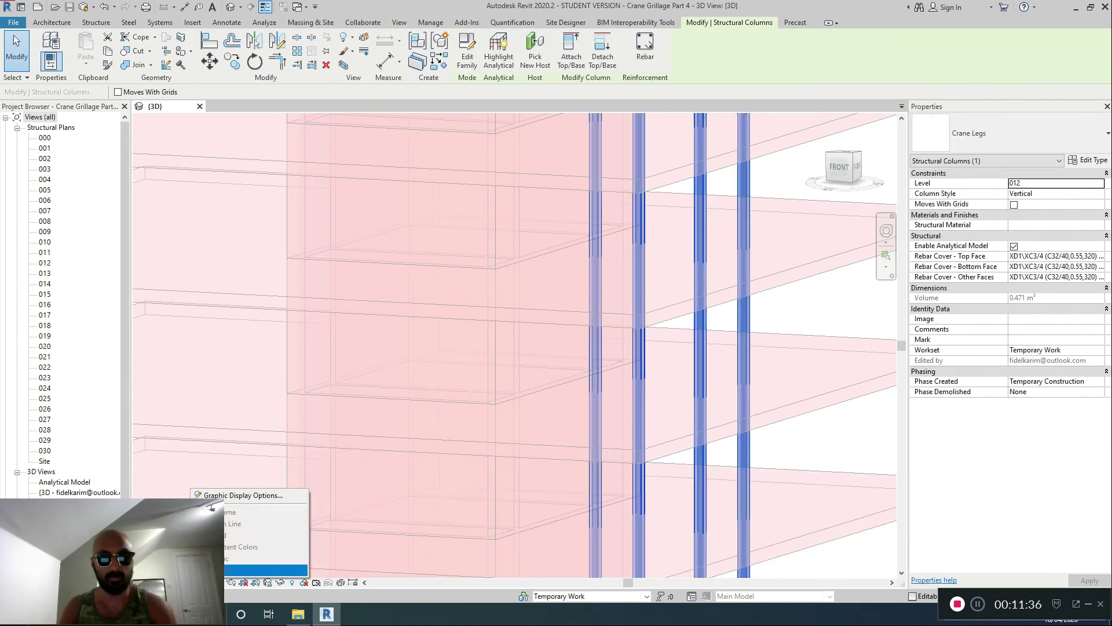
{"action": "left_click", "coordinate": [798, 446]}
{"action": "scroll", "coordinate": [829, 423], "scroll_direction": "down", "scroll_amount": 1}
Step: Set the 3D view template's model display style to Consistent Colors and apply the template to the view
{"action": "left_click", "coordinate": [1047, 454]}
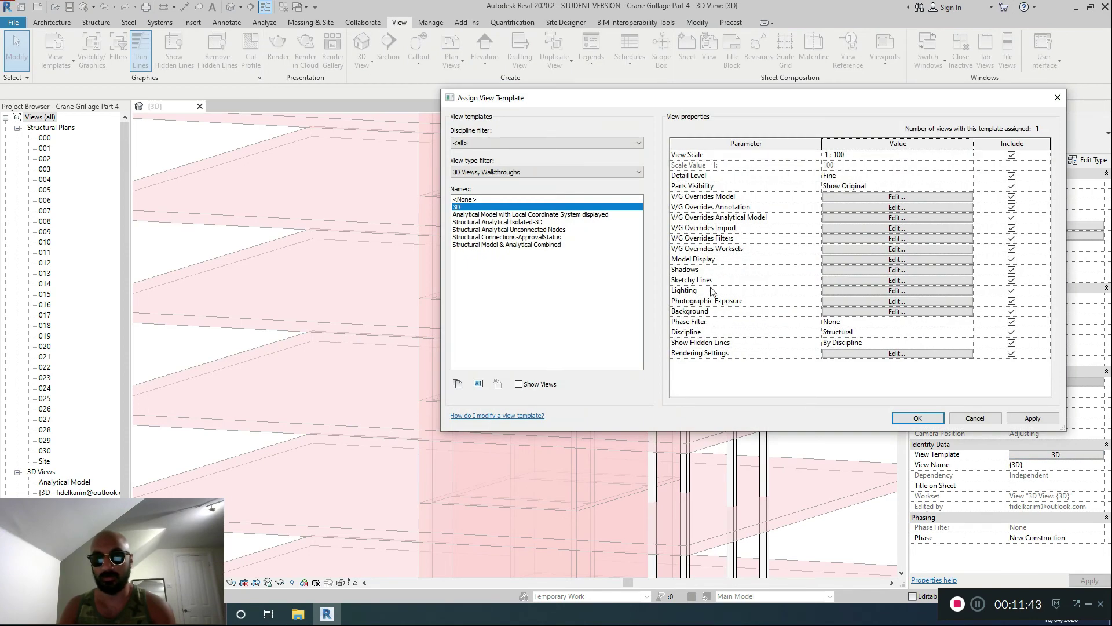
{"action": "left_click", "coordinate": [852, 258]}
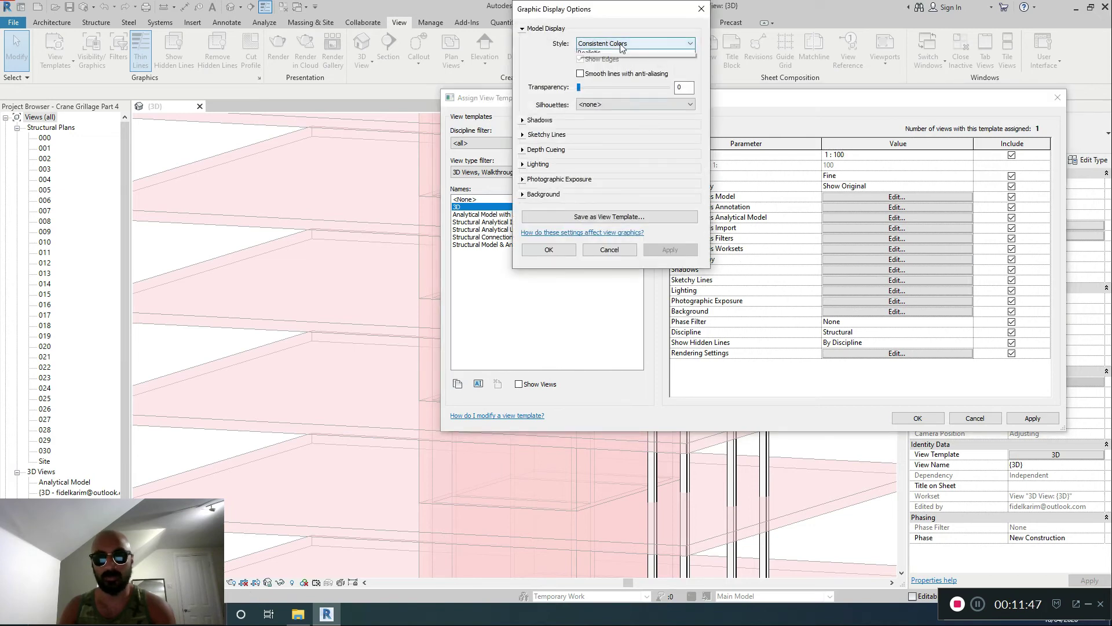
{"action": "left_click", "coordinate": [666, 44]}
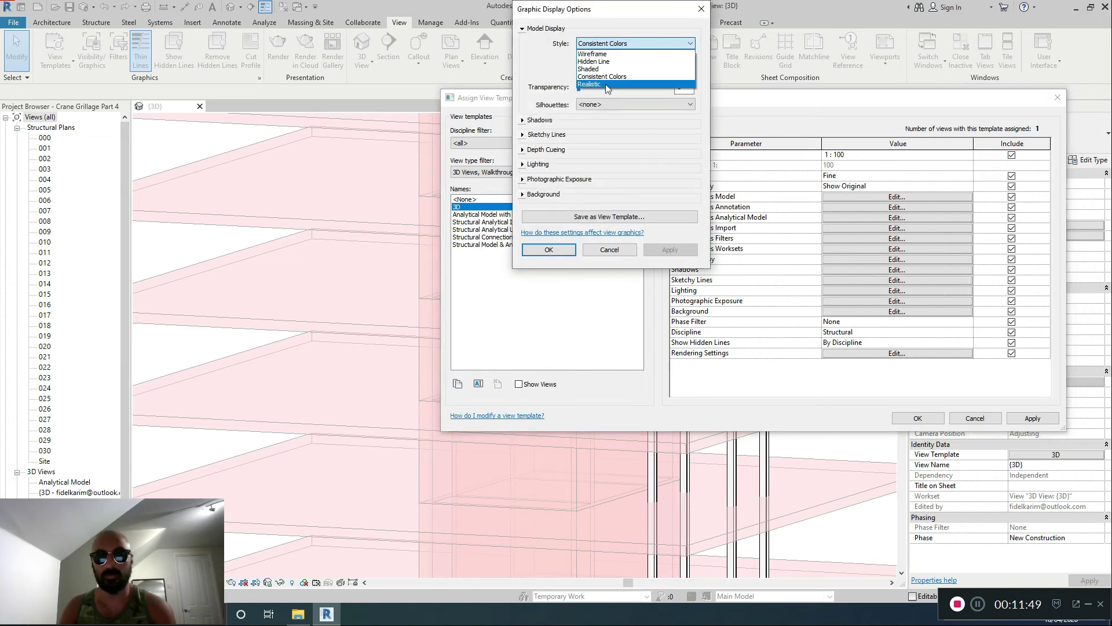
{"action": "left_click", "coordinate": [603, 77]}
{"action": "left_click", "coordinate": [549, 249]}
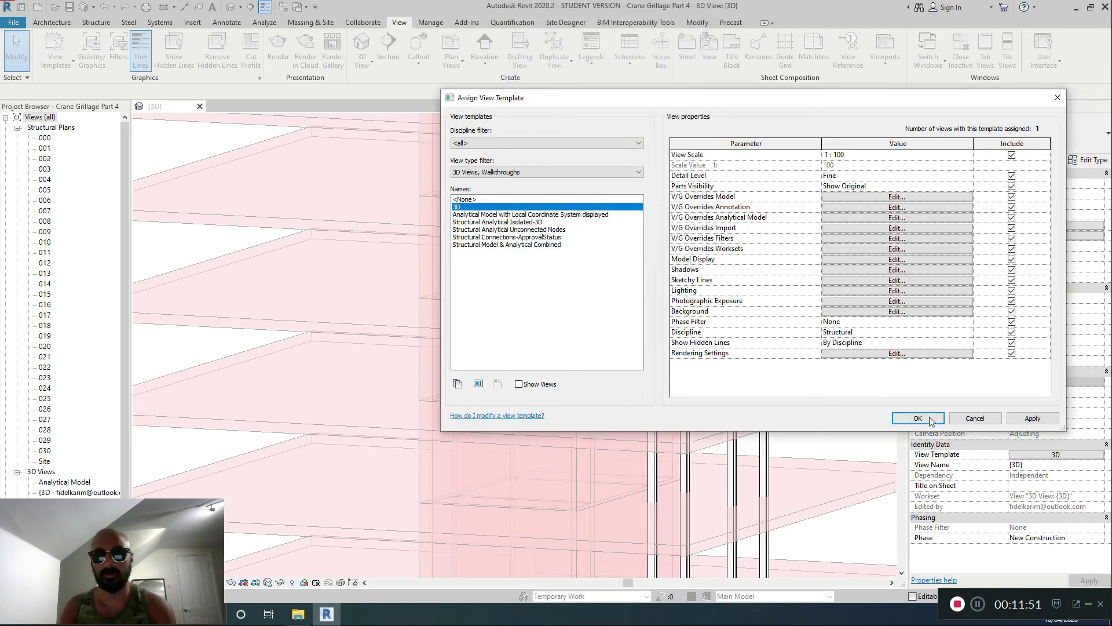
{"action": "left_click", "coordinate": [917, 419]}
Step: Review the crane legs in the 3D view and synchronize the model with the central file
{"action": "middle_click_drag", "start_coordinate": [822, 422], "coordinate": [716, 418]}
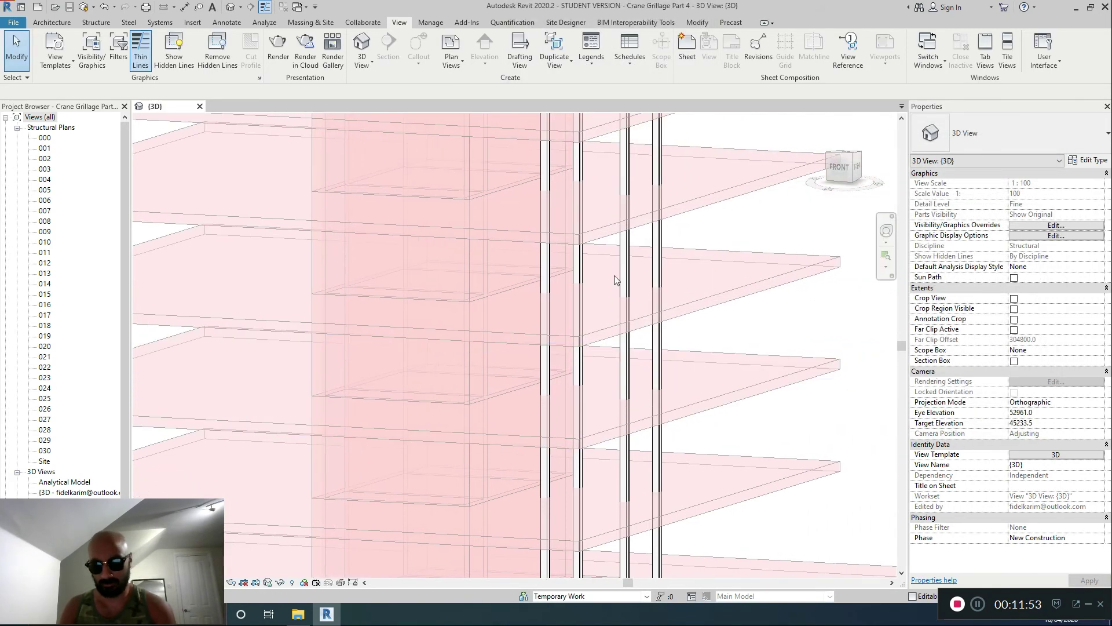
{"action": "scroll", "coordinate": [695, 400], "scroll_direction": "down", "scroll_amount": 2}
{"action": "middle_click_drag", "start_coordinate": [672, 384], "coordinate": [589, 346], "text": "shift"}
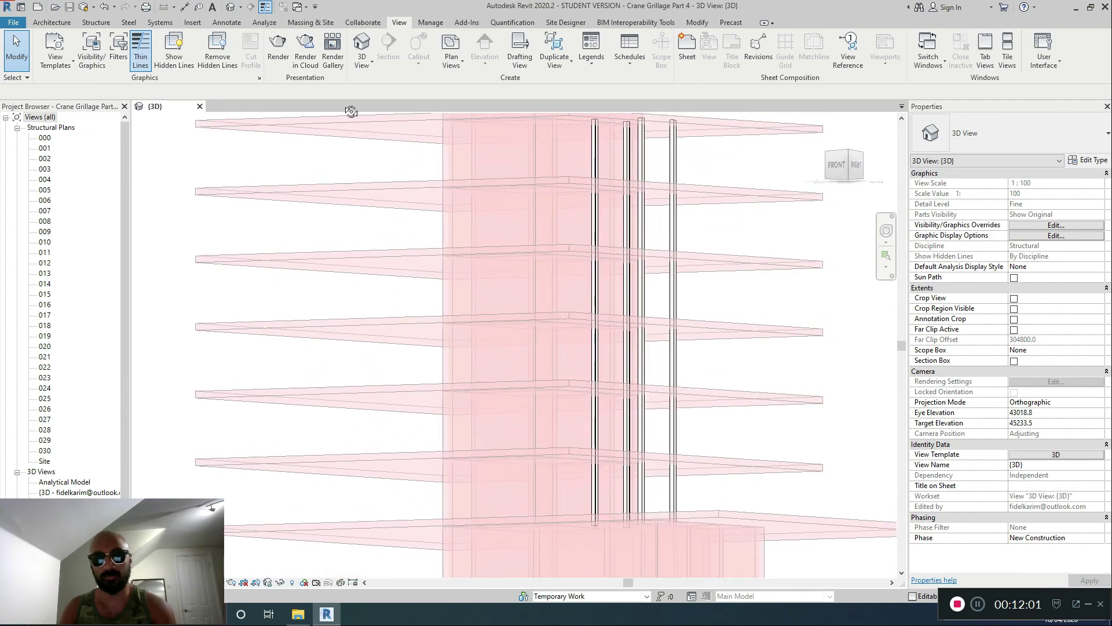
{"action": "left_click", "coordinate": [87, 8]}
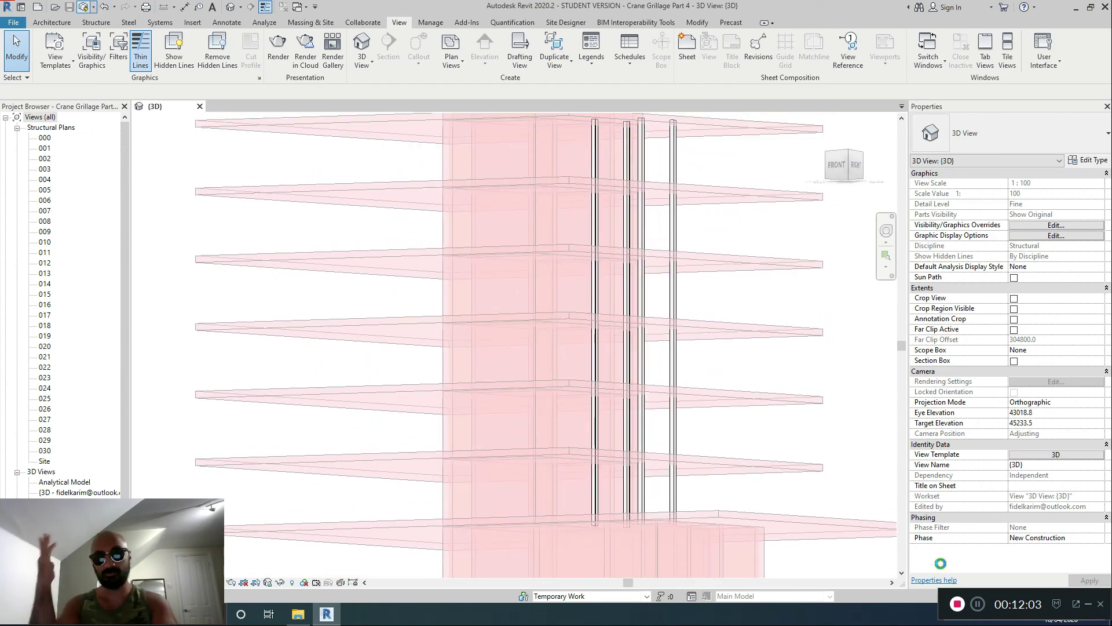